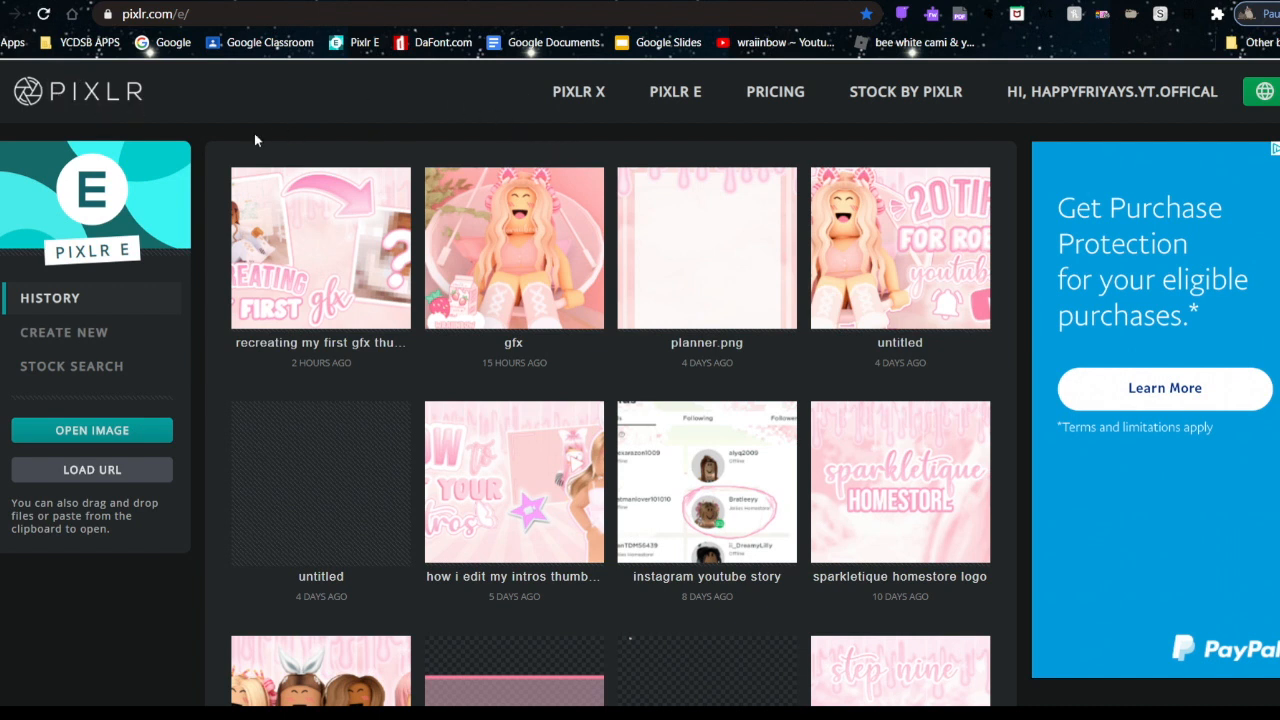
# Create a new 1280x720 (Web 720p) canvas named "how i make my thumbnails thumbnail".
pyautogui.click(56, 335)
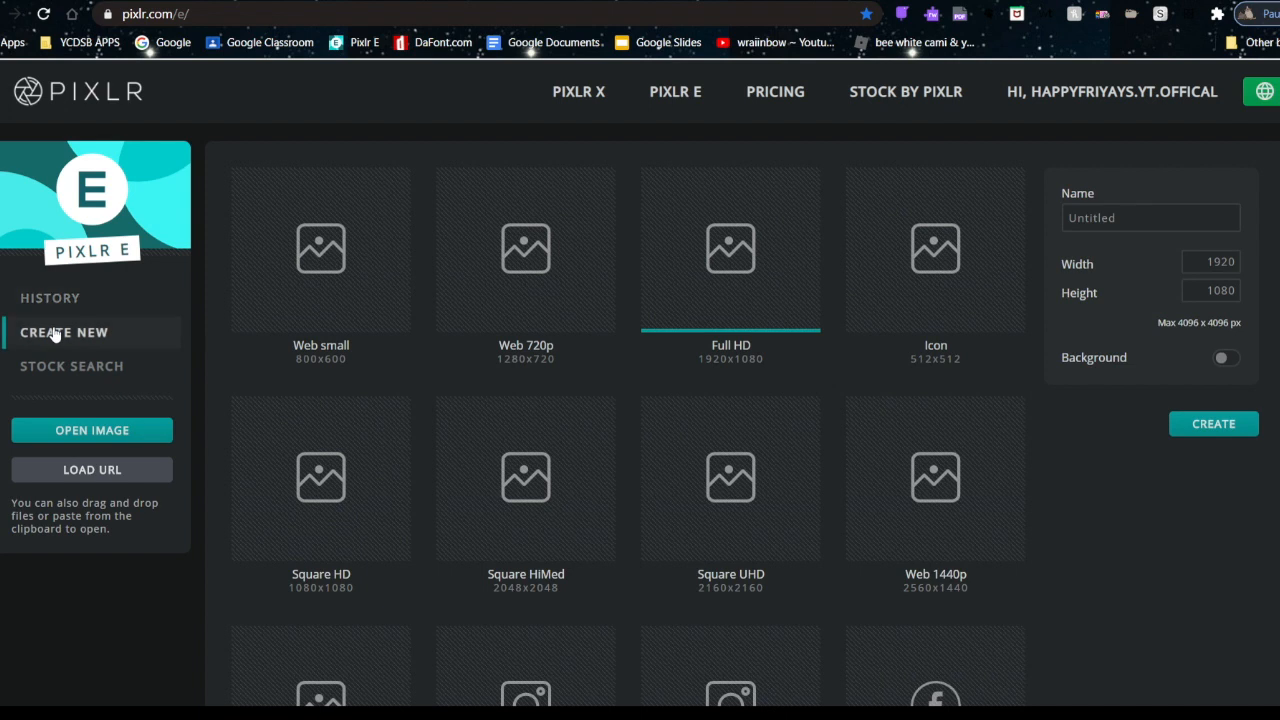
pyautogui.click(527, 286)
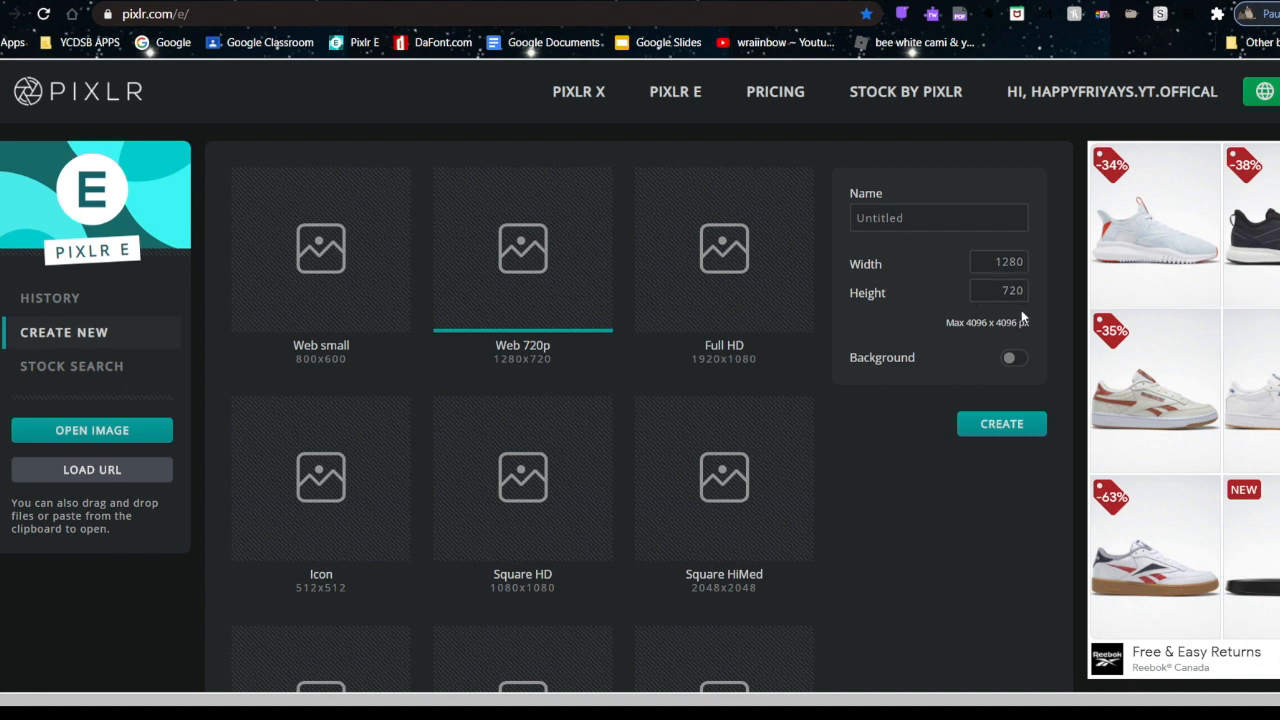
pyautogui.doubleClick(880, 217)
pyautogui.write('how i make my thumbnails')
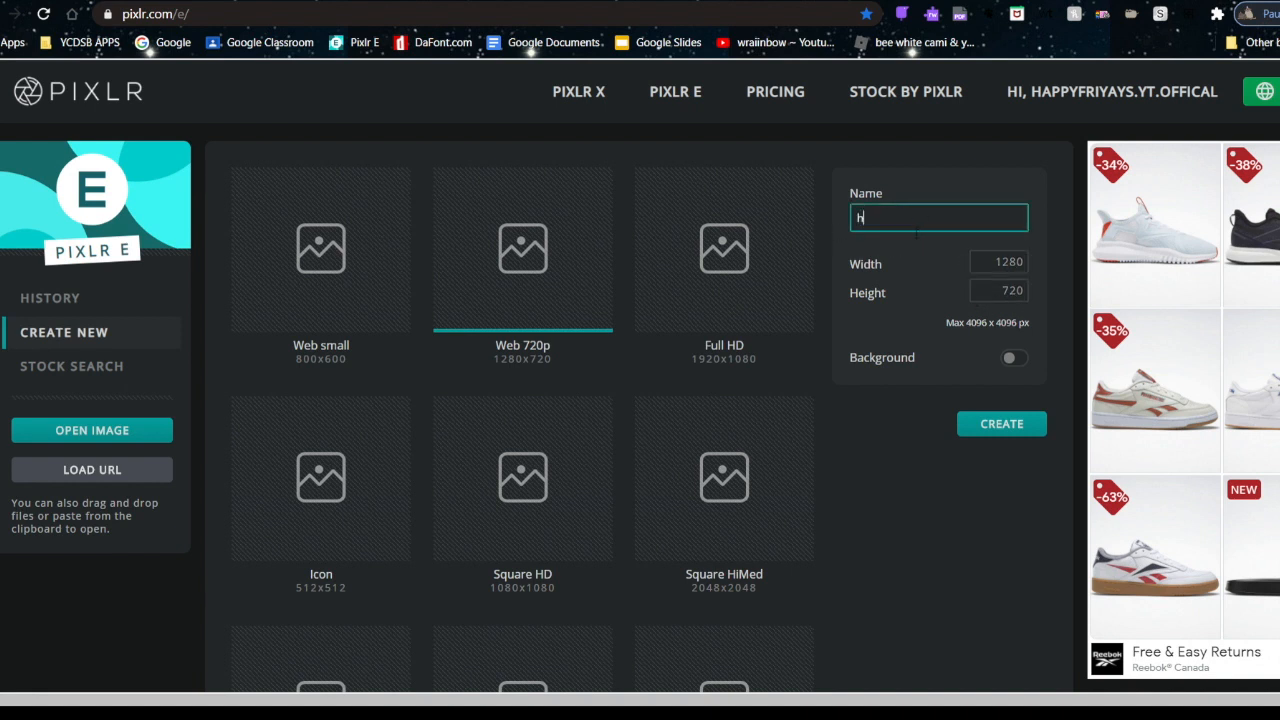
pyautogui.write(' thumbnails thumbnail')
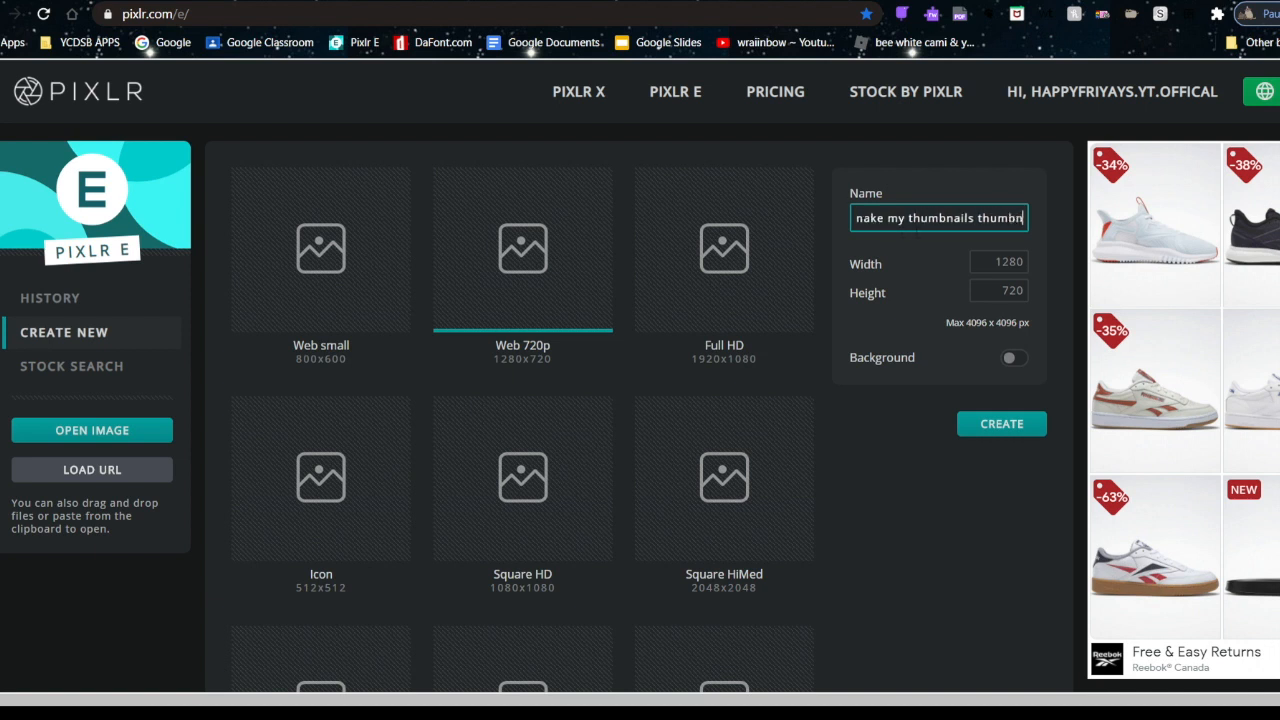
pyautogui.click(998, 424)
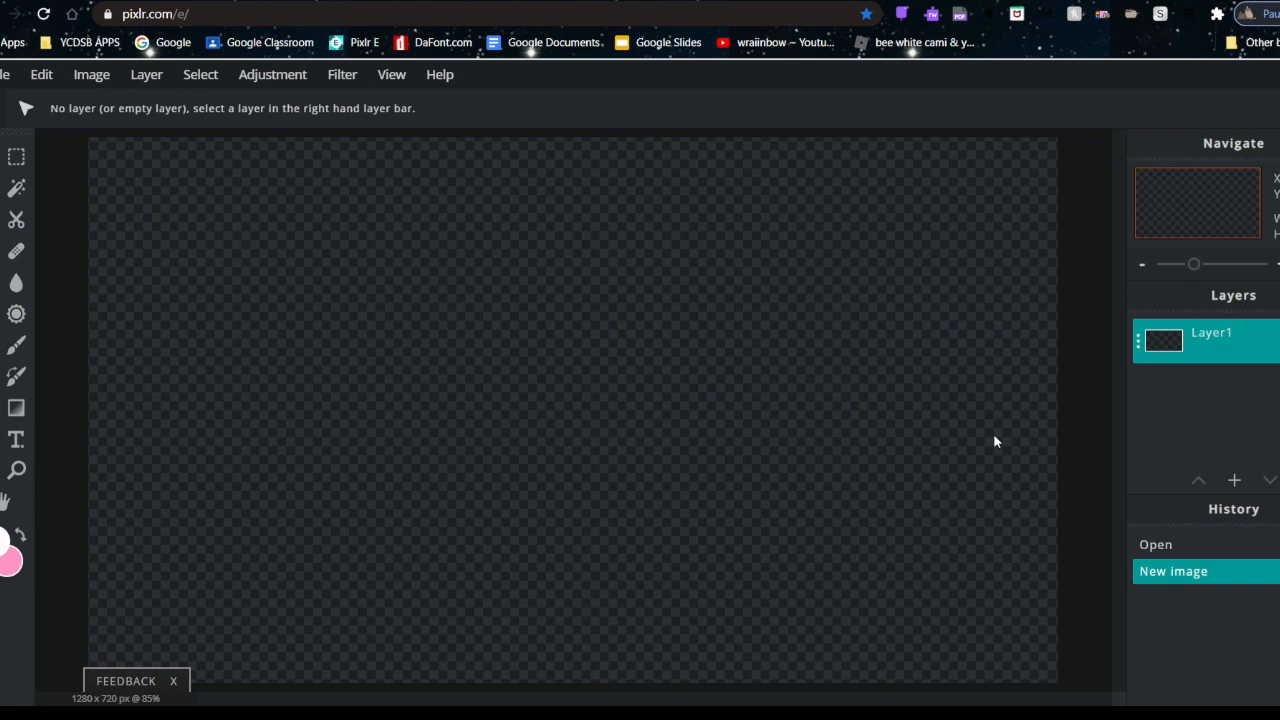
pyautogui.scroll(-1, 994, 436)
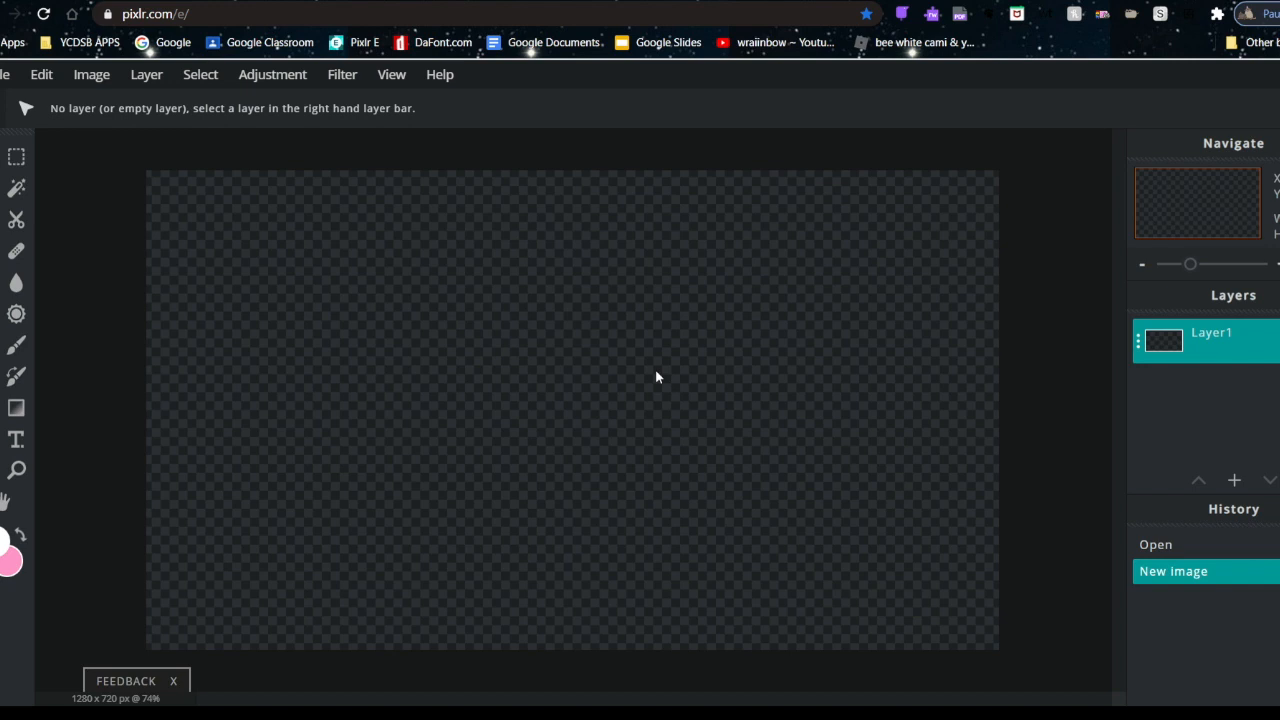
# Switch to Google and search for images of "pink anime scenery".
pyautogui.click(385, 2)
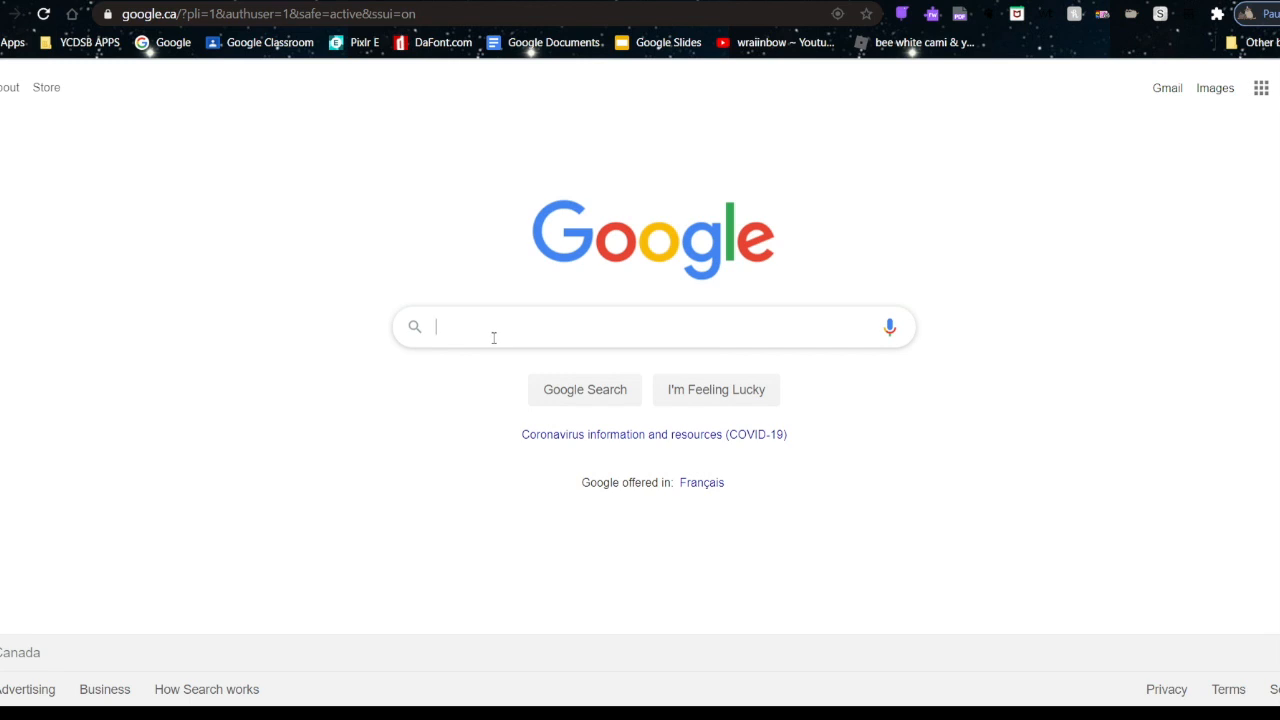
pyautogui.write('pink ')
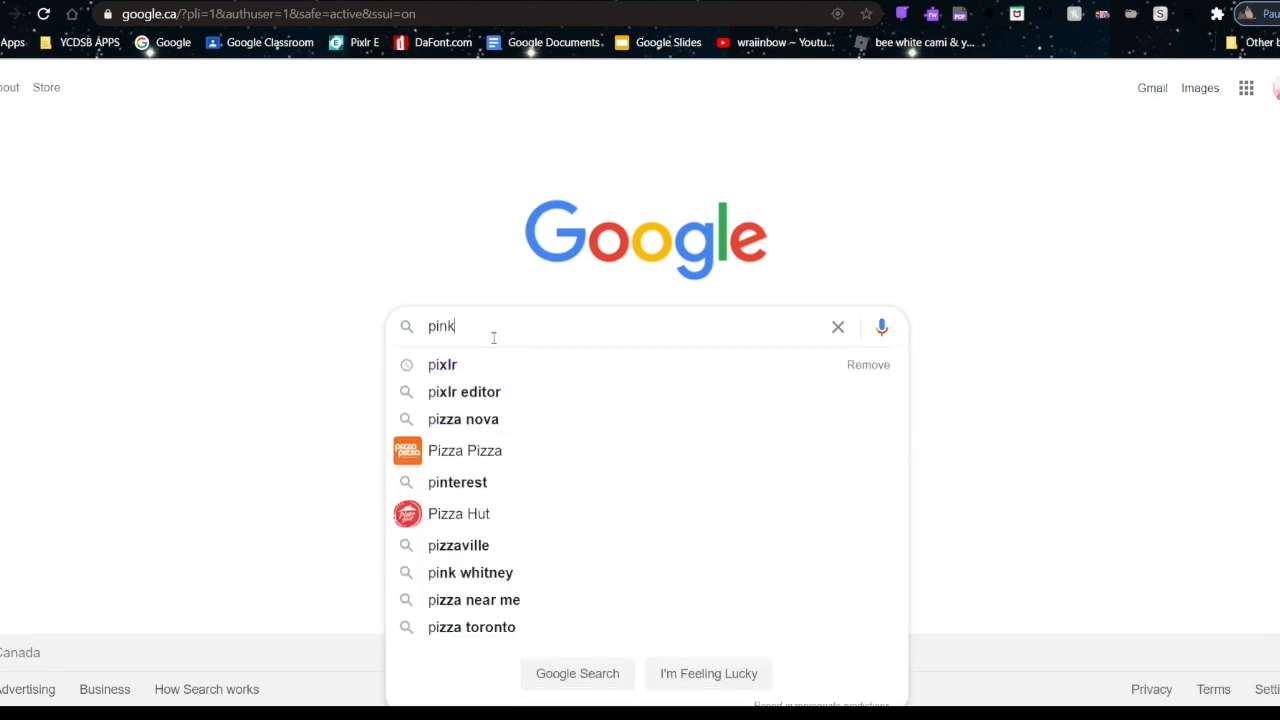
pyautogui.write('anime scenery')
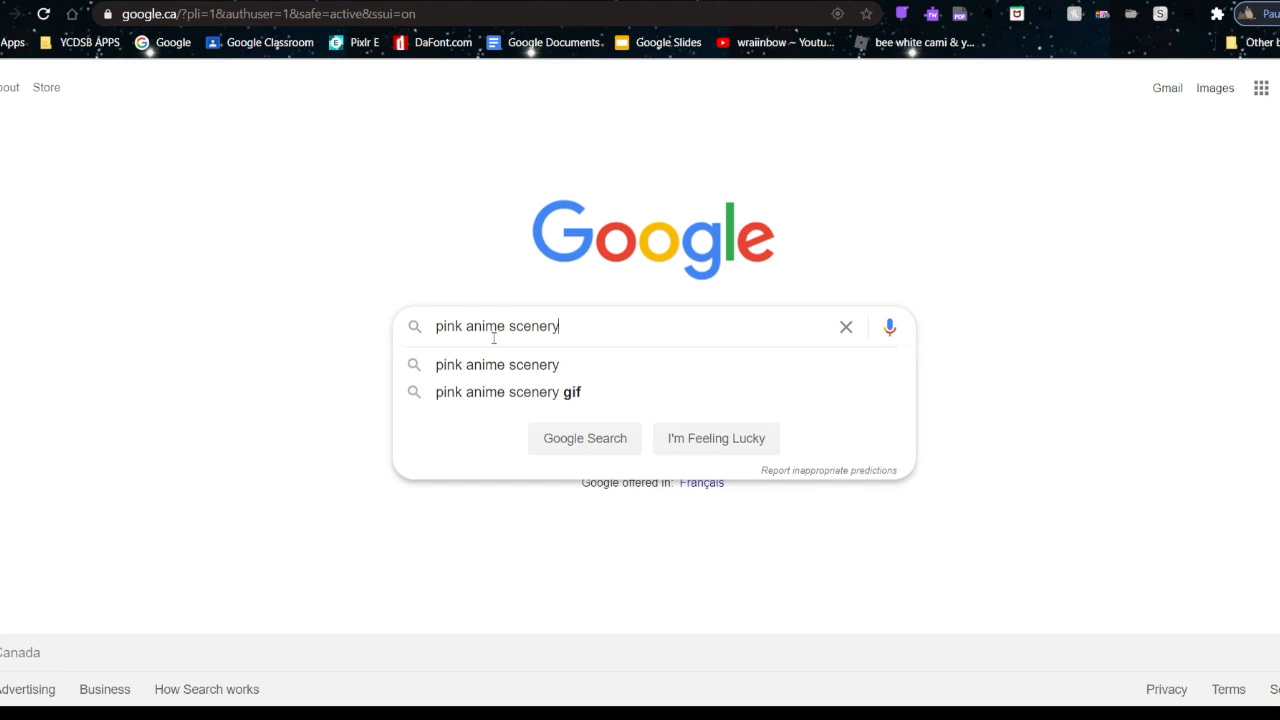
pyautogui.press('Return')
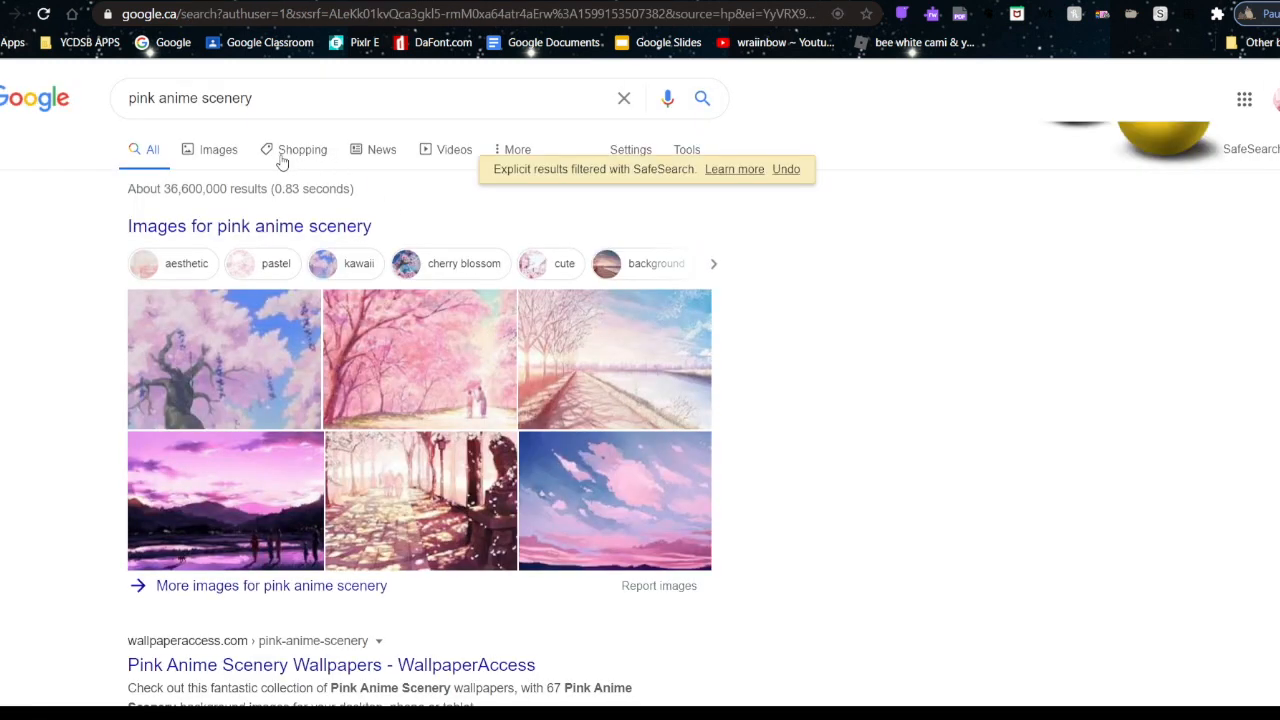
pyautogui.click(222, 162)
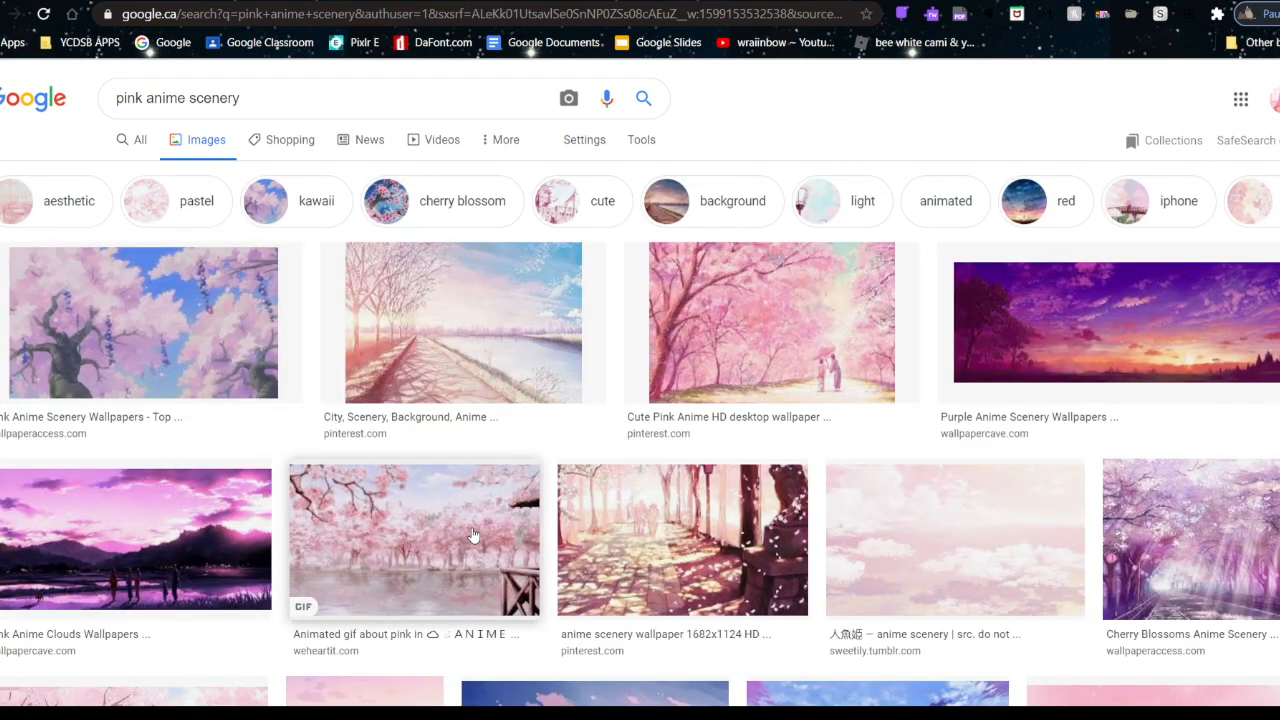
# Copy the pale pink cloud scenery image from the results and paste it into the Pixlr canvas.
pyautogui.click(944, 540)
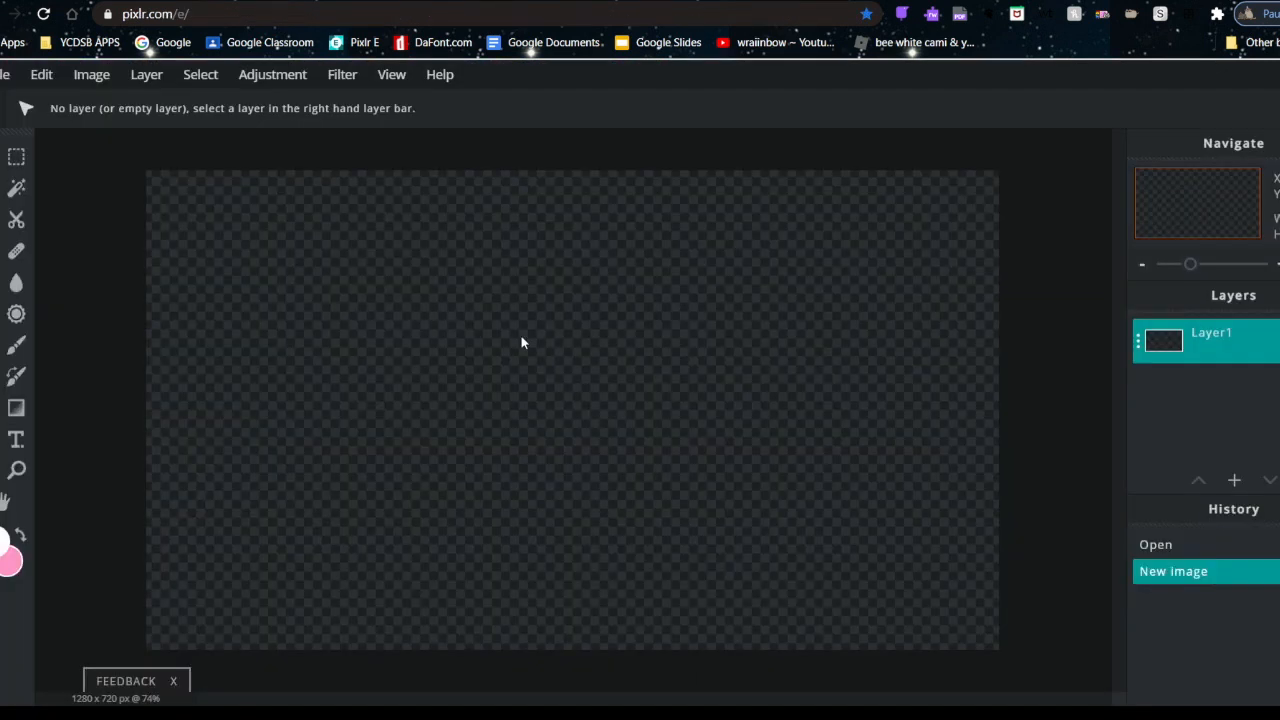
pyautogui.hotkey('ctrl', 'v')
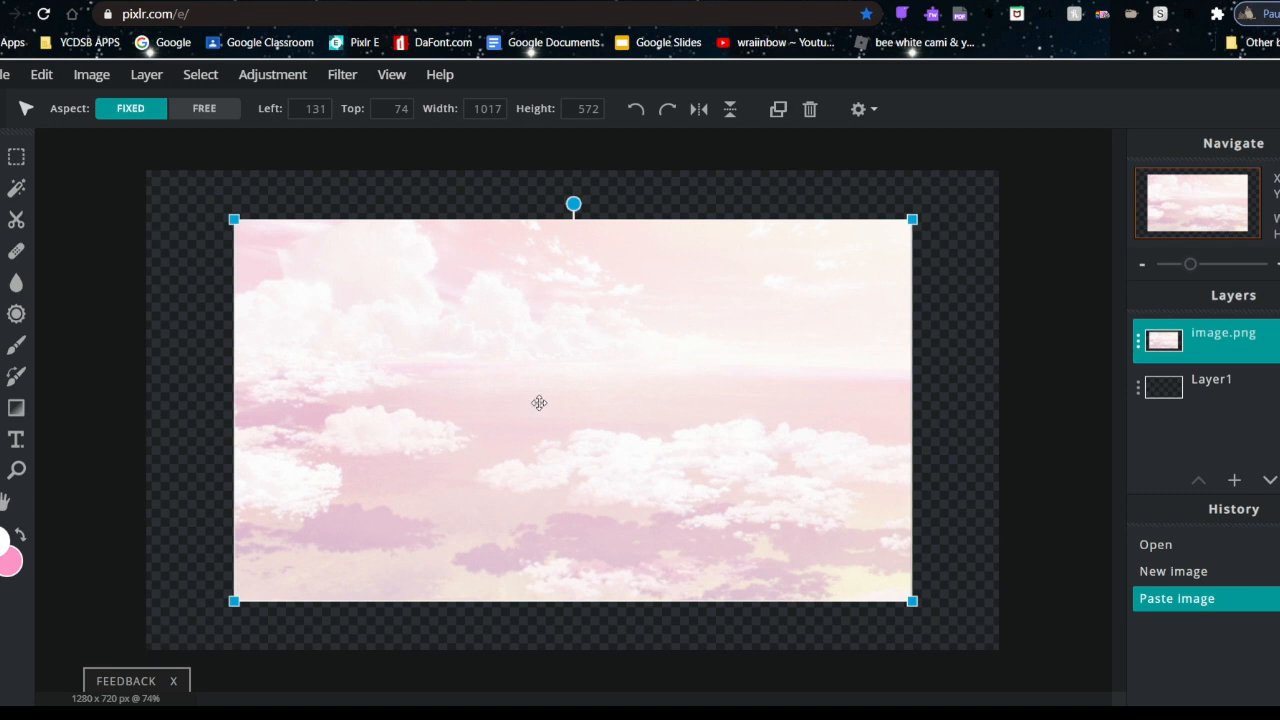
pyautogui.click(1009, 303)
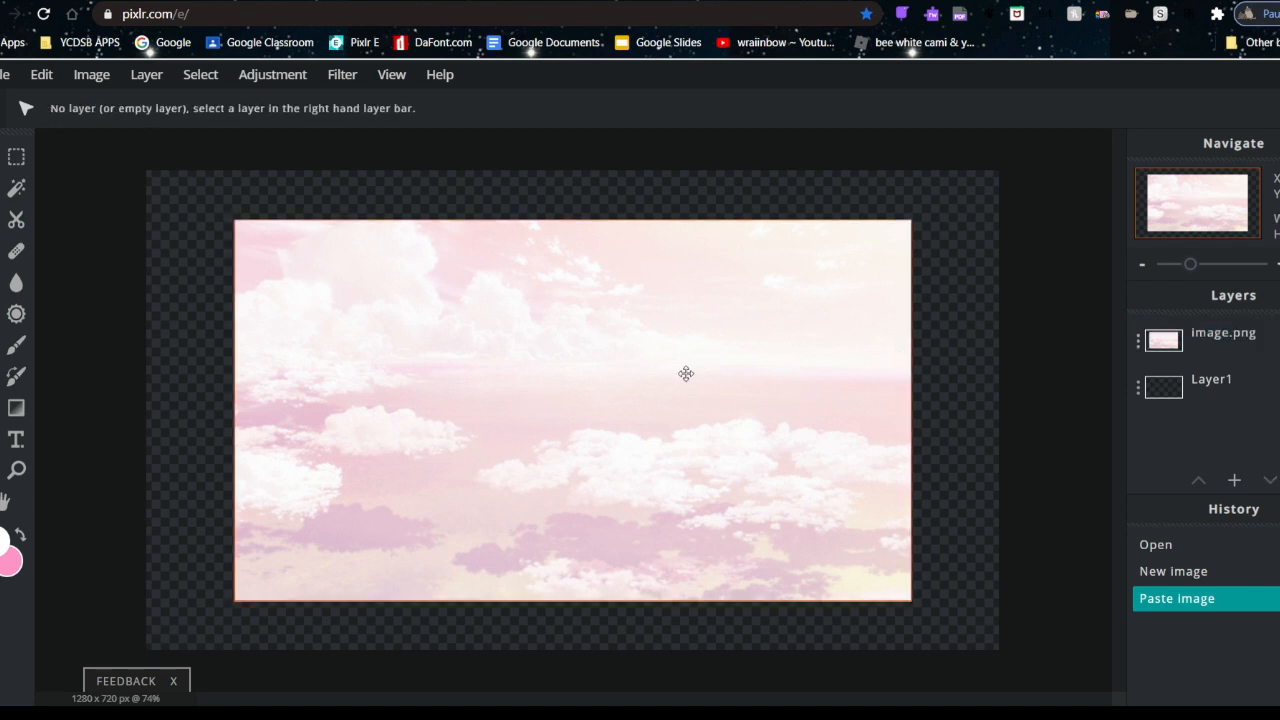
# Delete the pasted cloud scenery layer from the canvas.
pyautogui.click(508, 408)
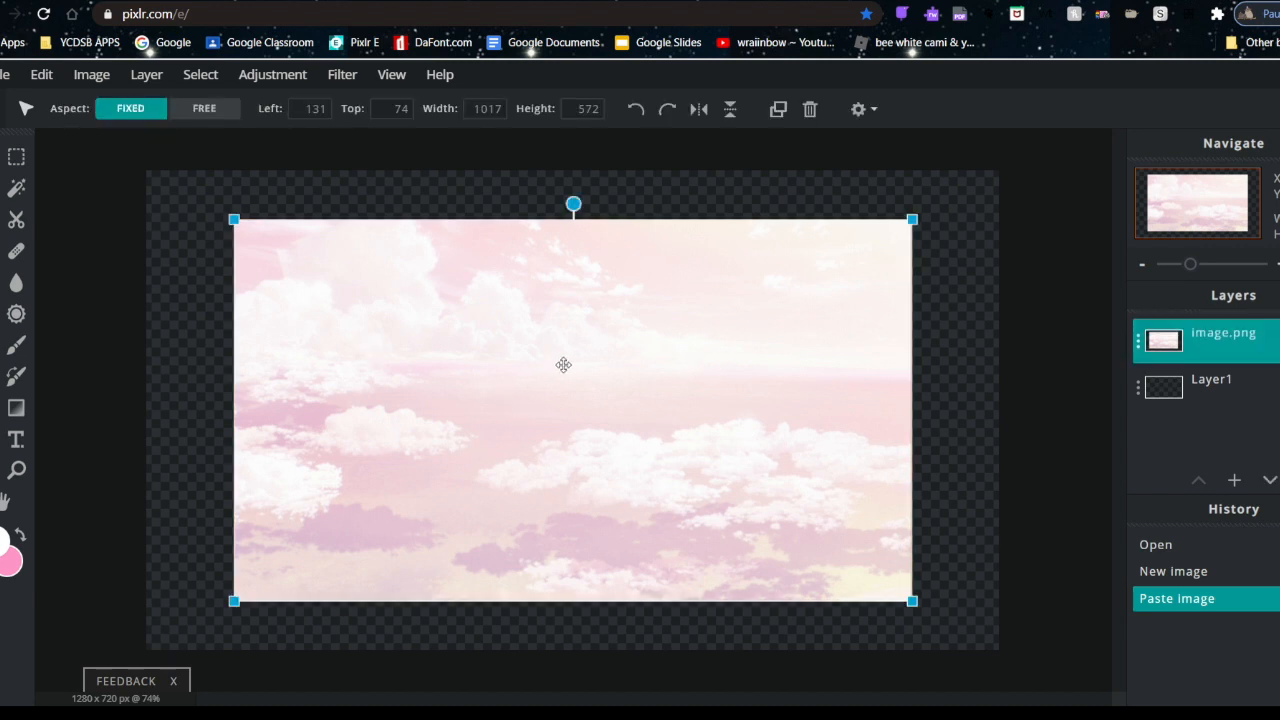
pyautogui.press('Delete')
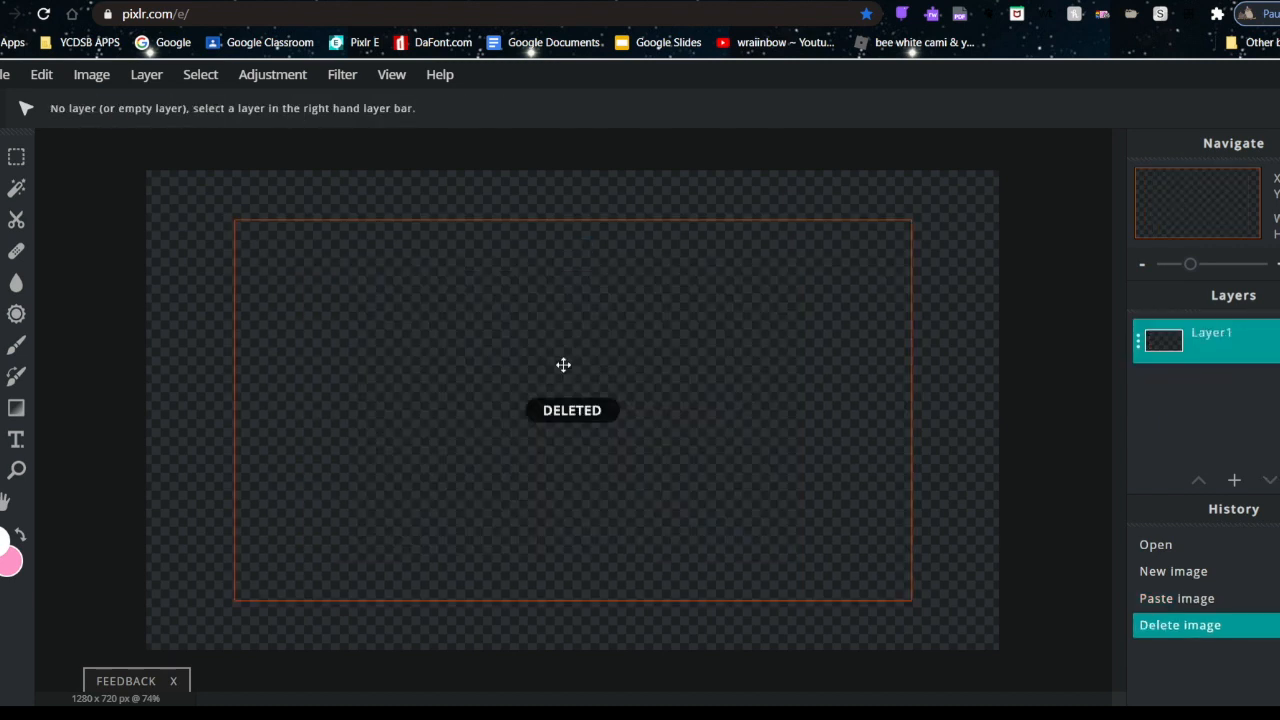
pyautogui.click(1042, 341)
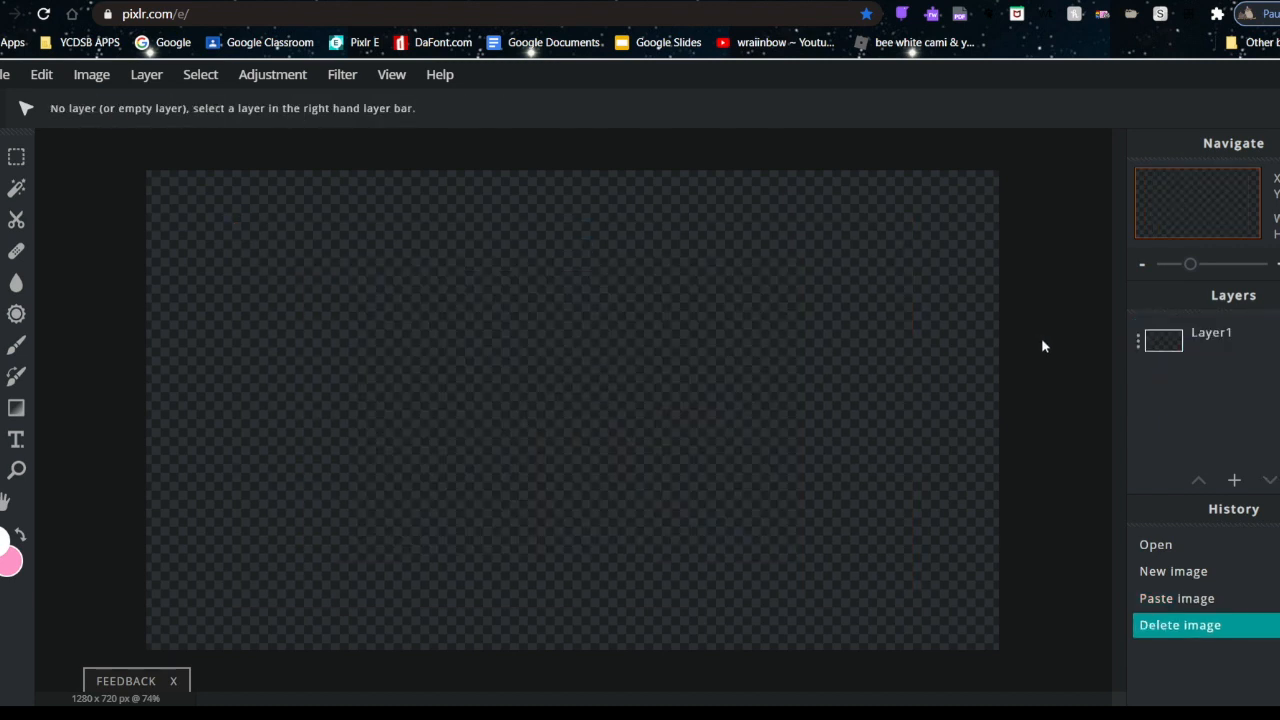
# Add IMG_9573.JPG as an image layer and enlarge it to 1280 px wide so it covers the whole canvas.
pyautogui.click(1234, 480)
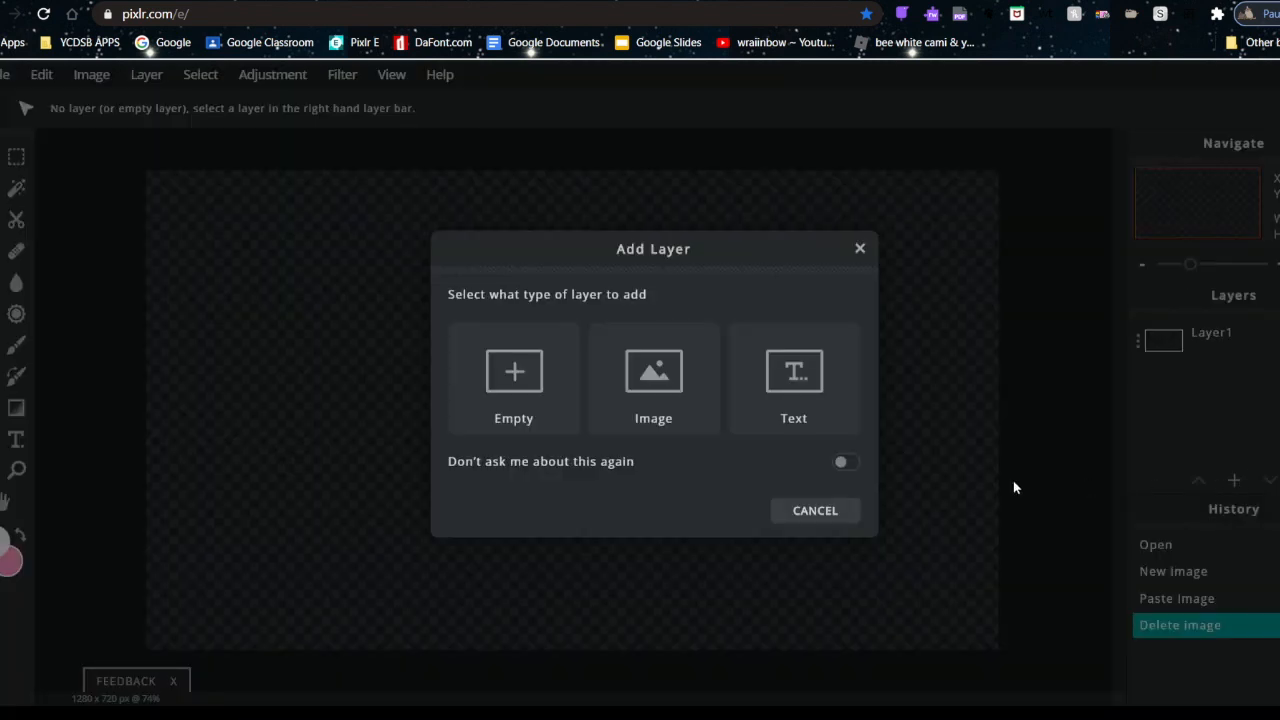
pyautogui.click(632, 388)
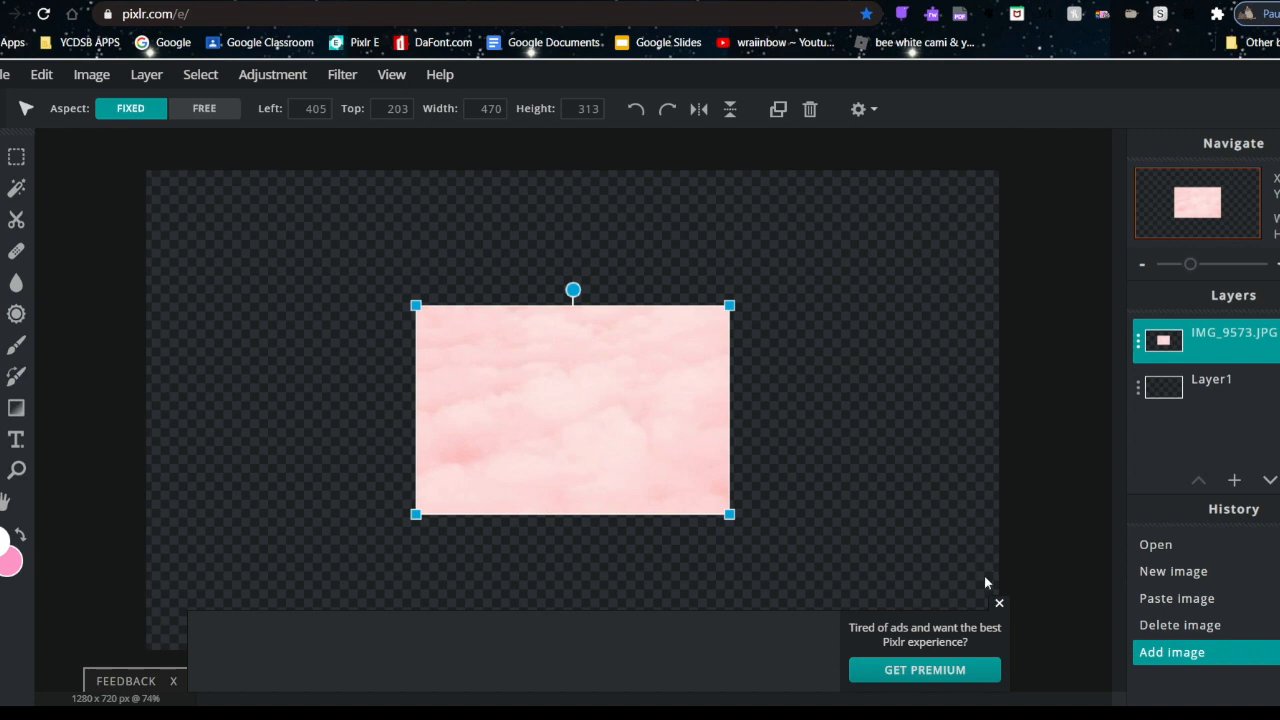
pyautogui.click(999, 604)
pyautogui.moveTo(589, 440); pyautogui.dragTo(319, 308)
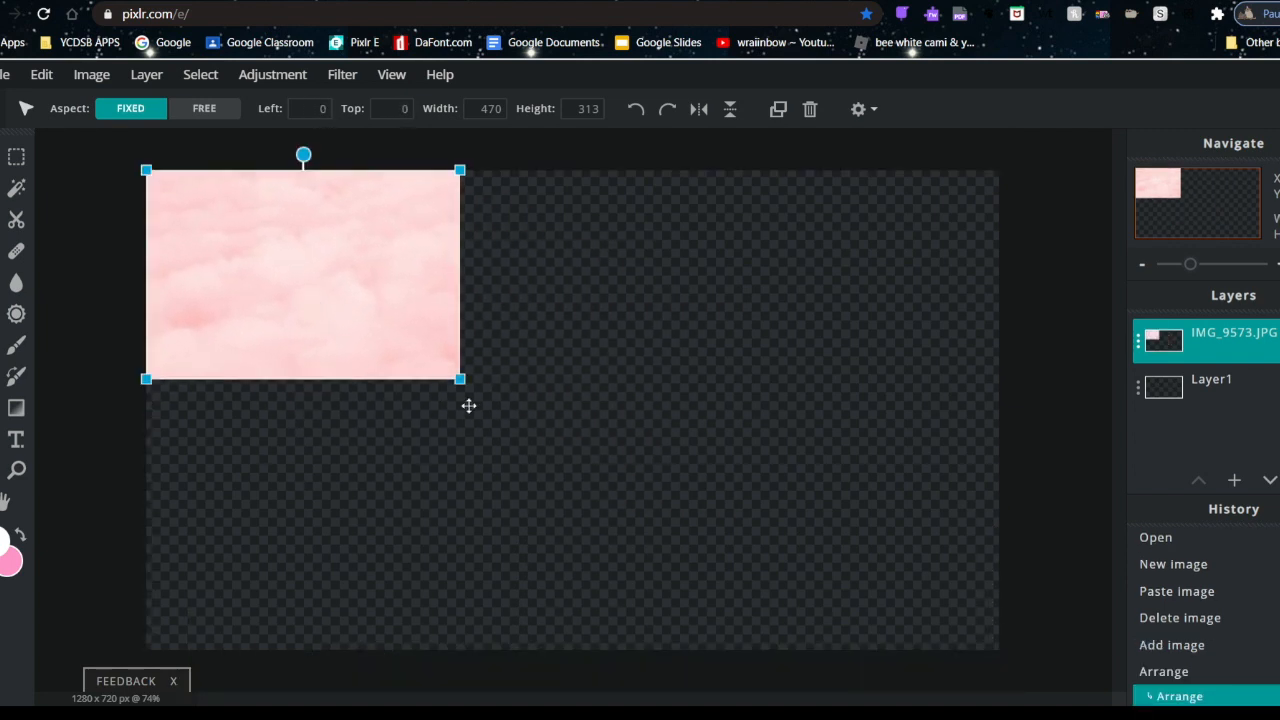
pyautogui.moveTo(447, 377); pyautogui.dragTo(1003, 480)
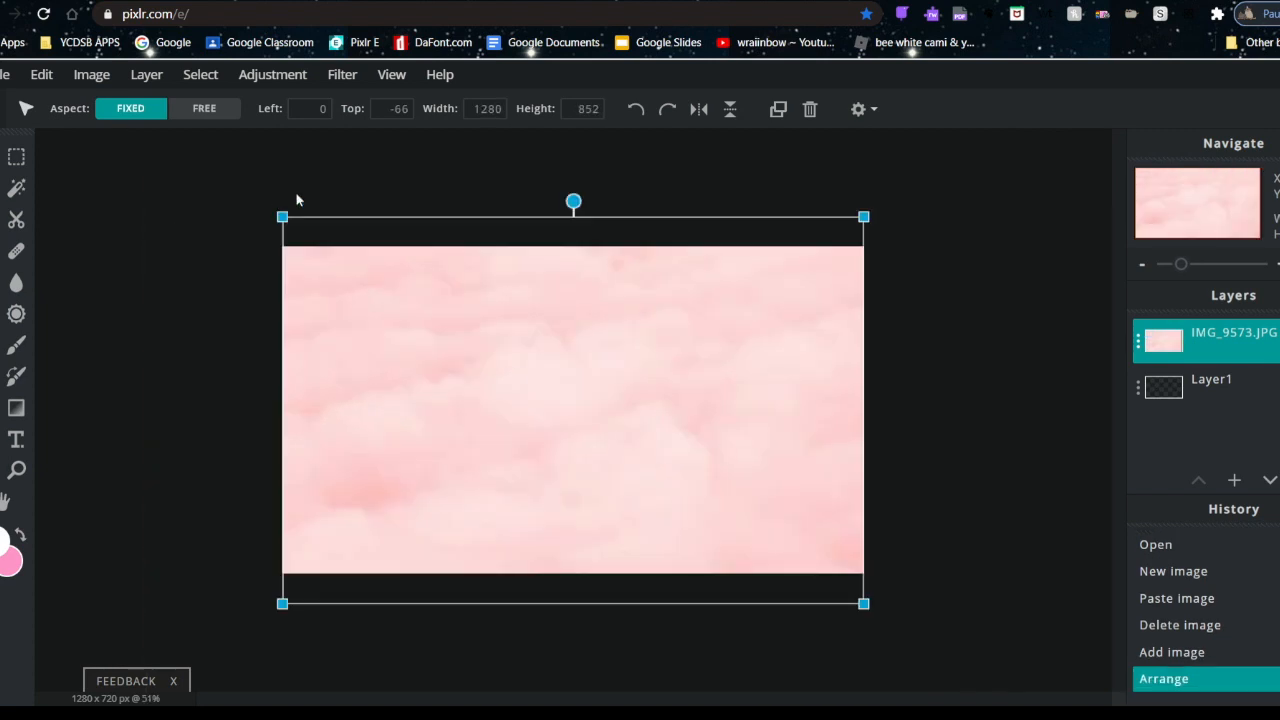
# Apply a Blur of amount 59 to the pink cloud image layer.
pyautogui.click(343, 74)
pyautogui.moveTo(350, 146)
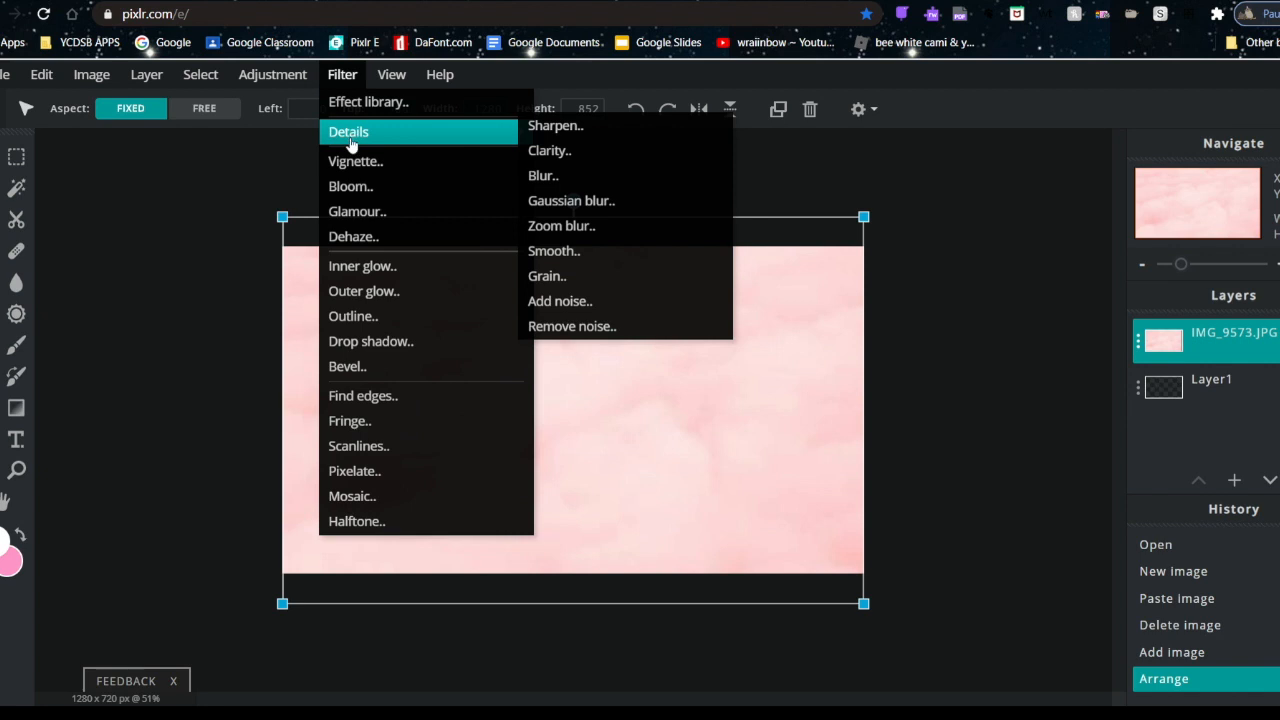
pyautogui.click(552, 180)
pyautogui.moveTo(503, 417); pyautogui.dragTo(925, 306)
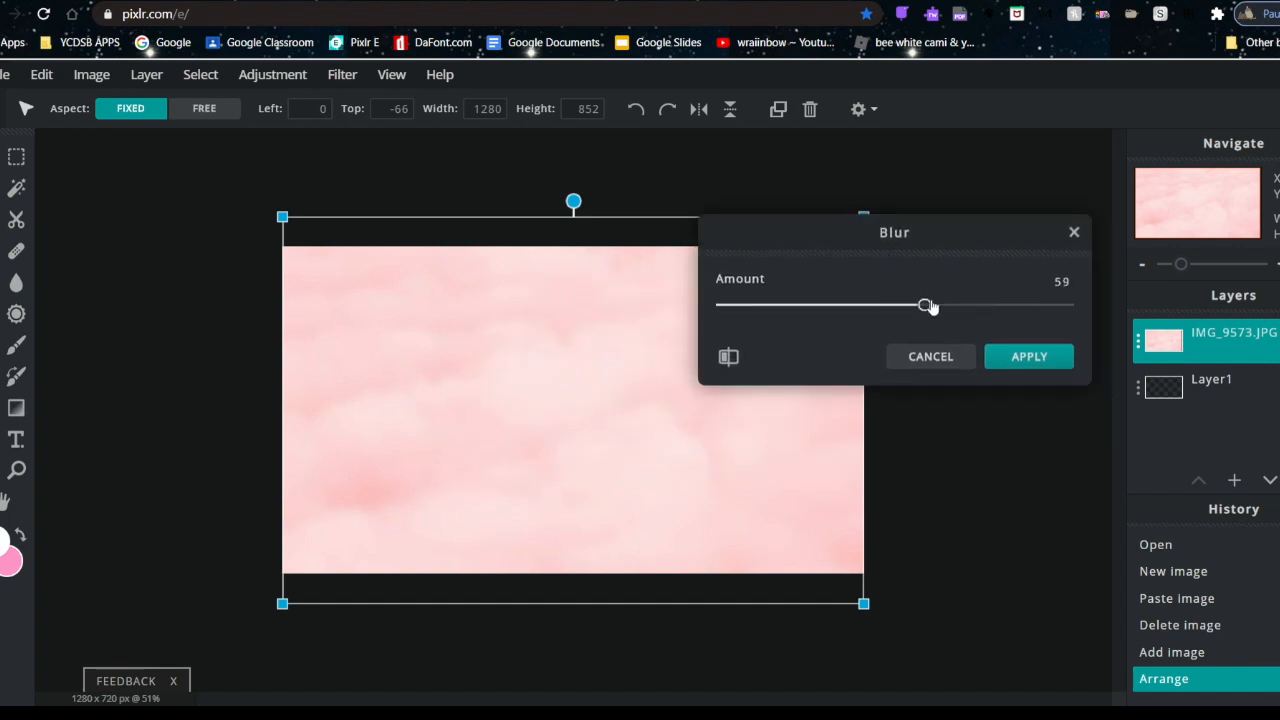
pyautogui.click(1029, 356)
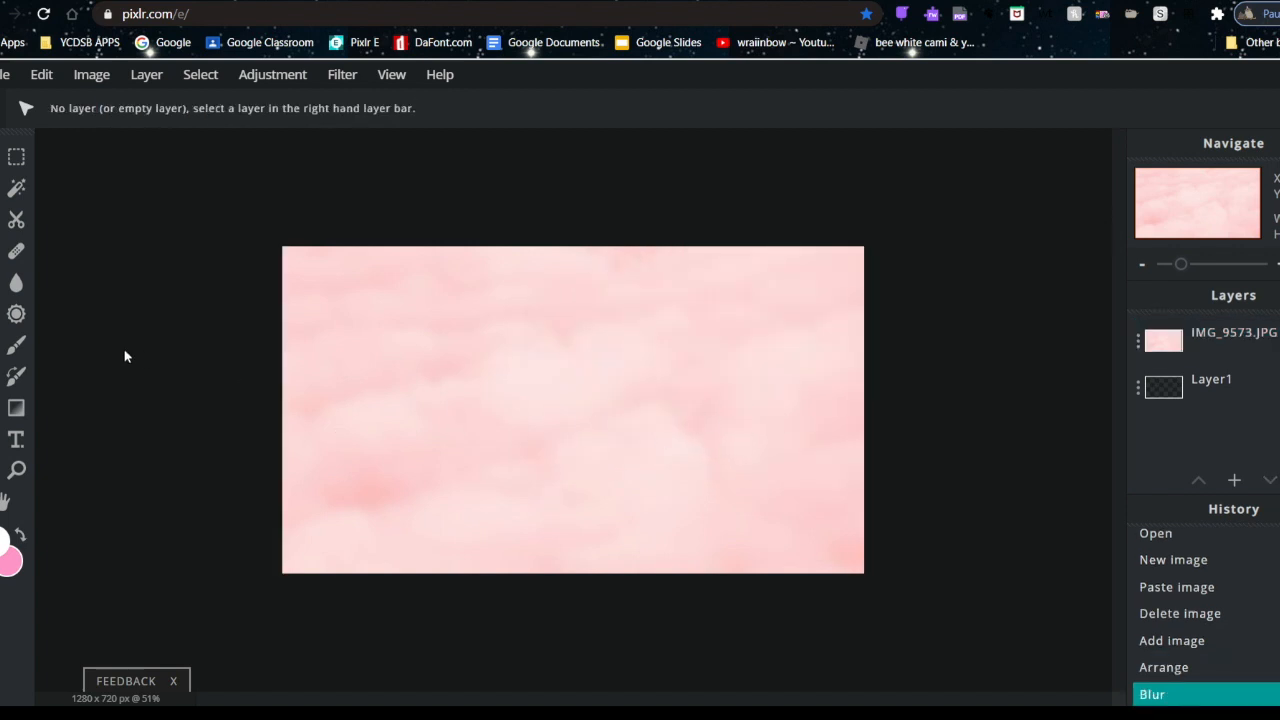
# Fill all of Layer1 with white (#FFFFFF) using a rectangular selection of the whole canvas, and clear the selection.
pyautogui.click(1219, 394)
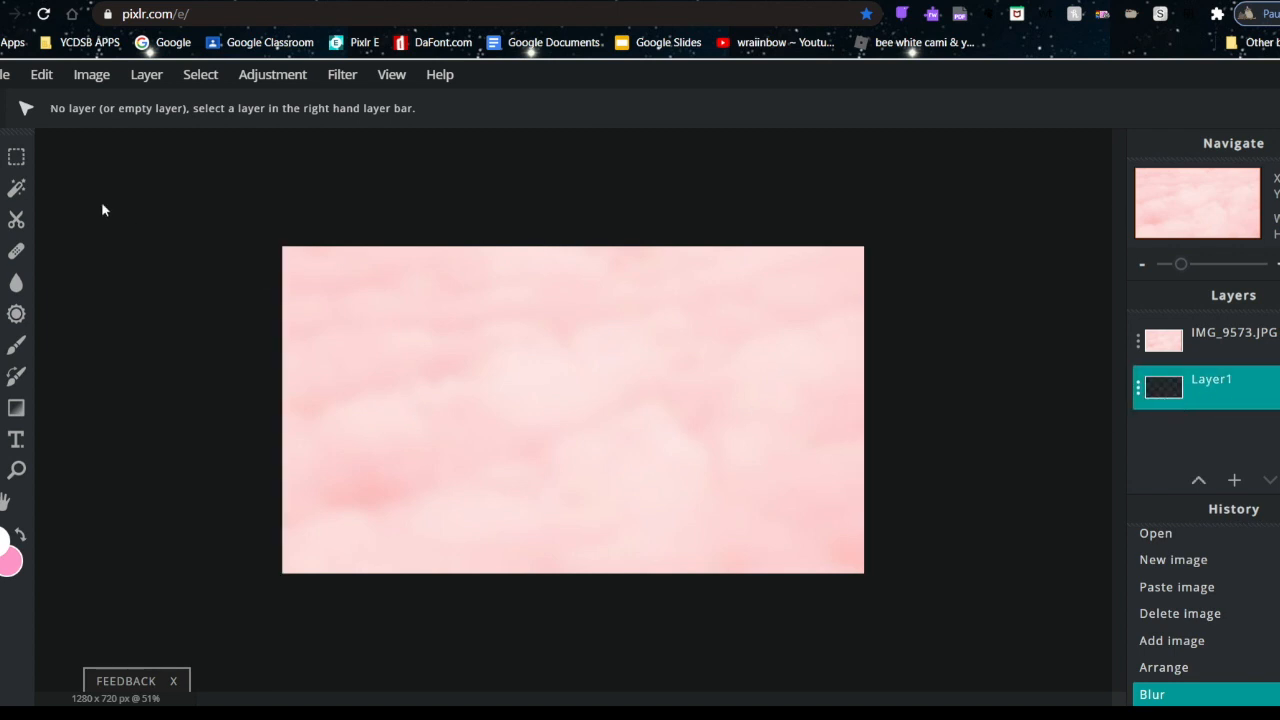
pyautogui.click(17, 158)
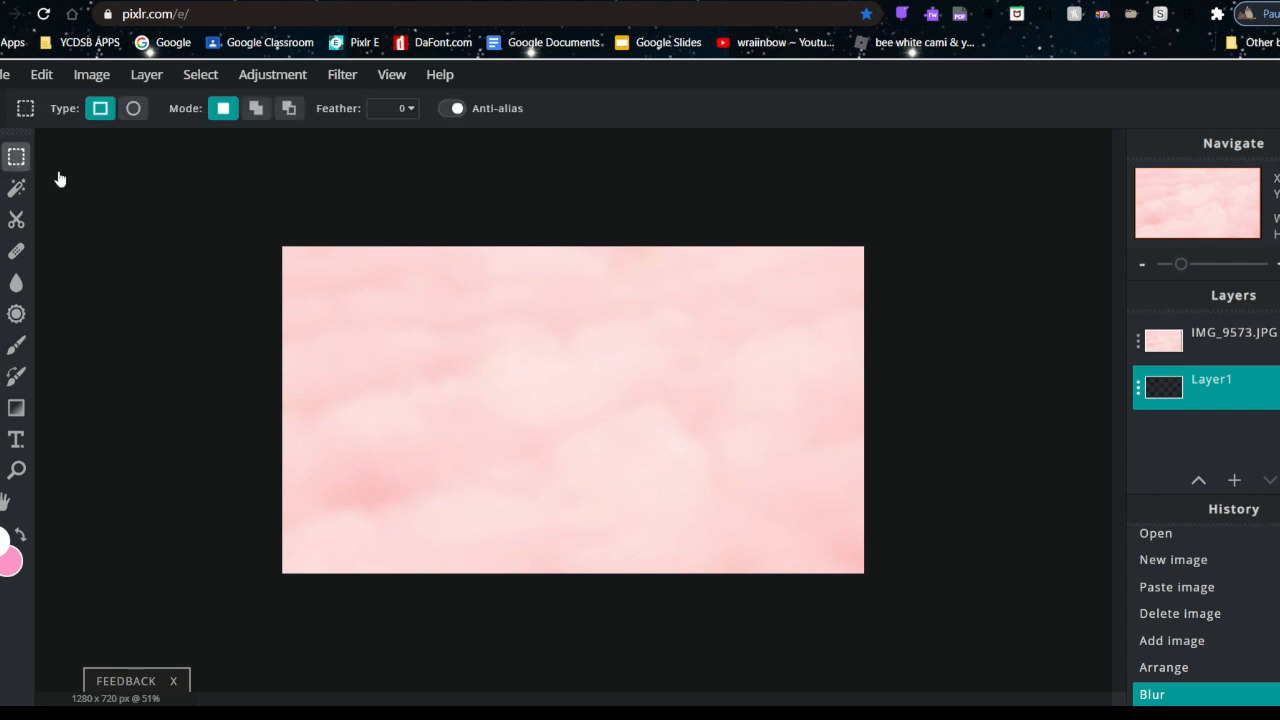
pyautogui.moveTo(291, 260); pyautogui.dragTo(896, 594)
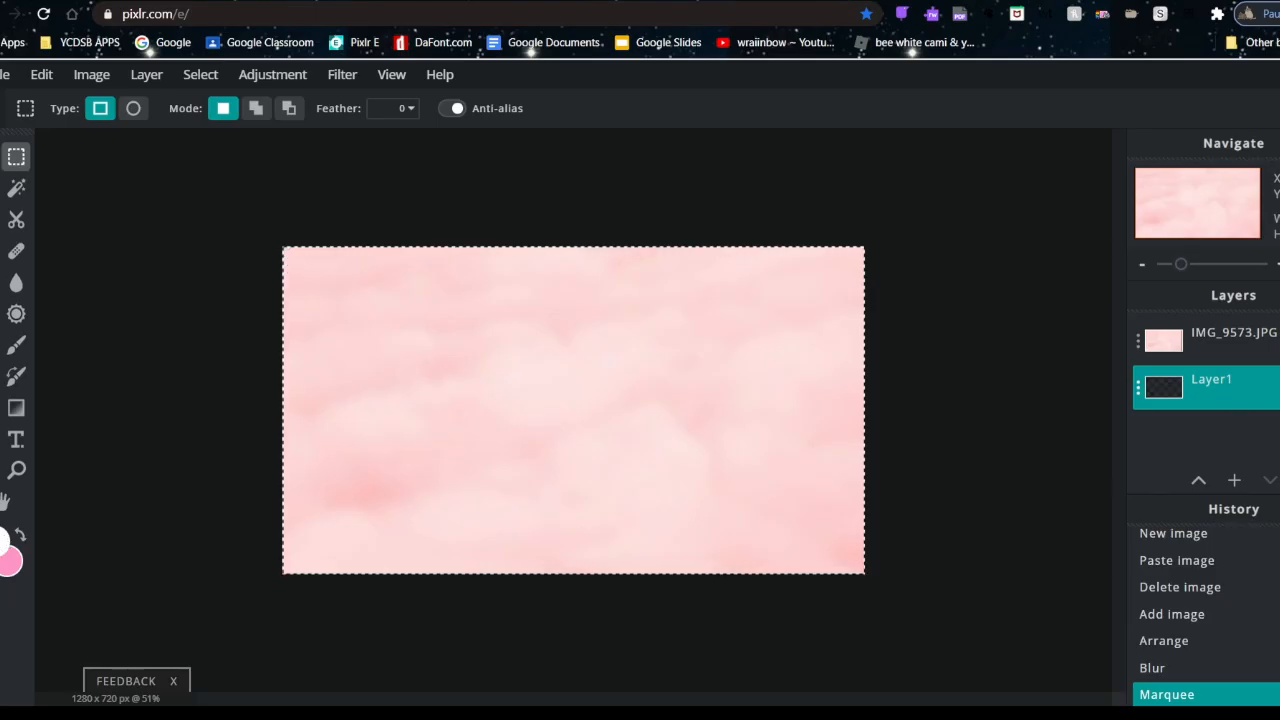
pyautogui.click(4, 542)
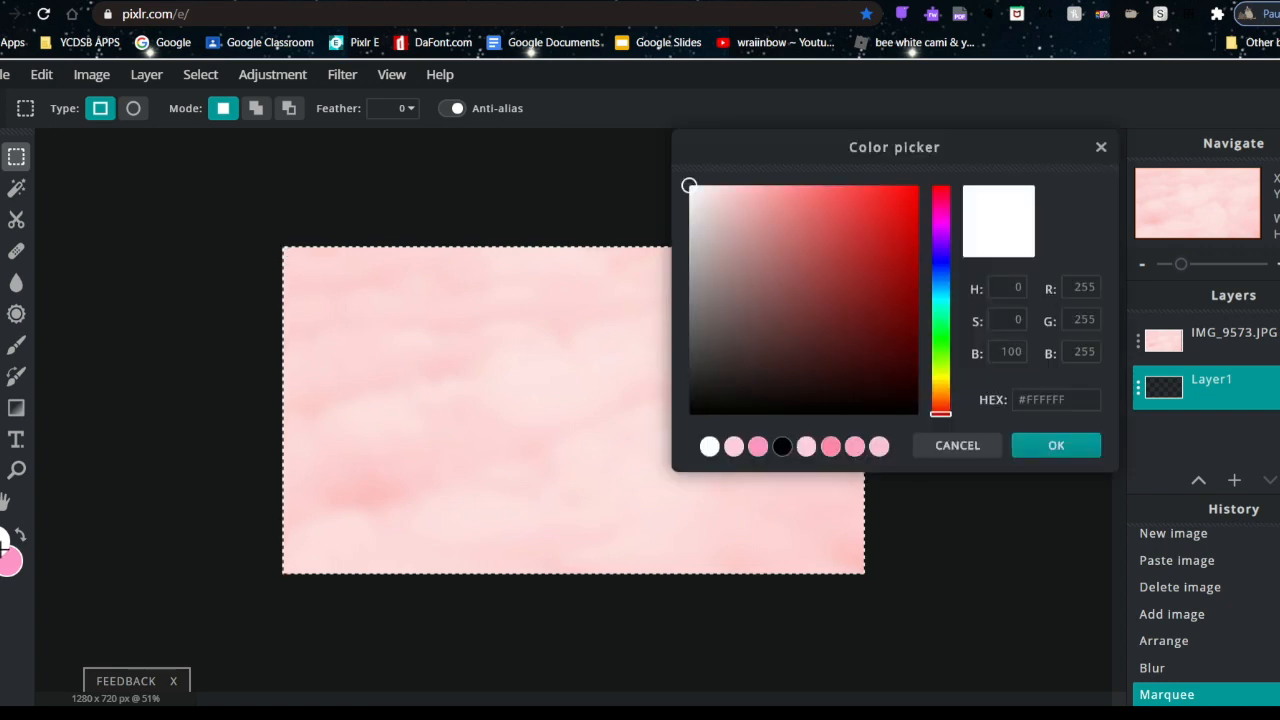
pyautogui.click(1073, 452)
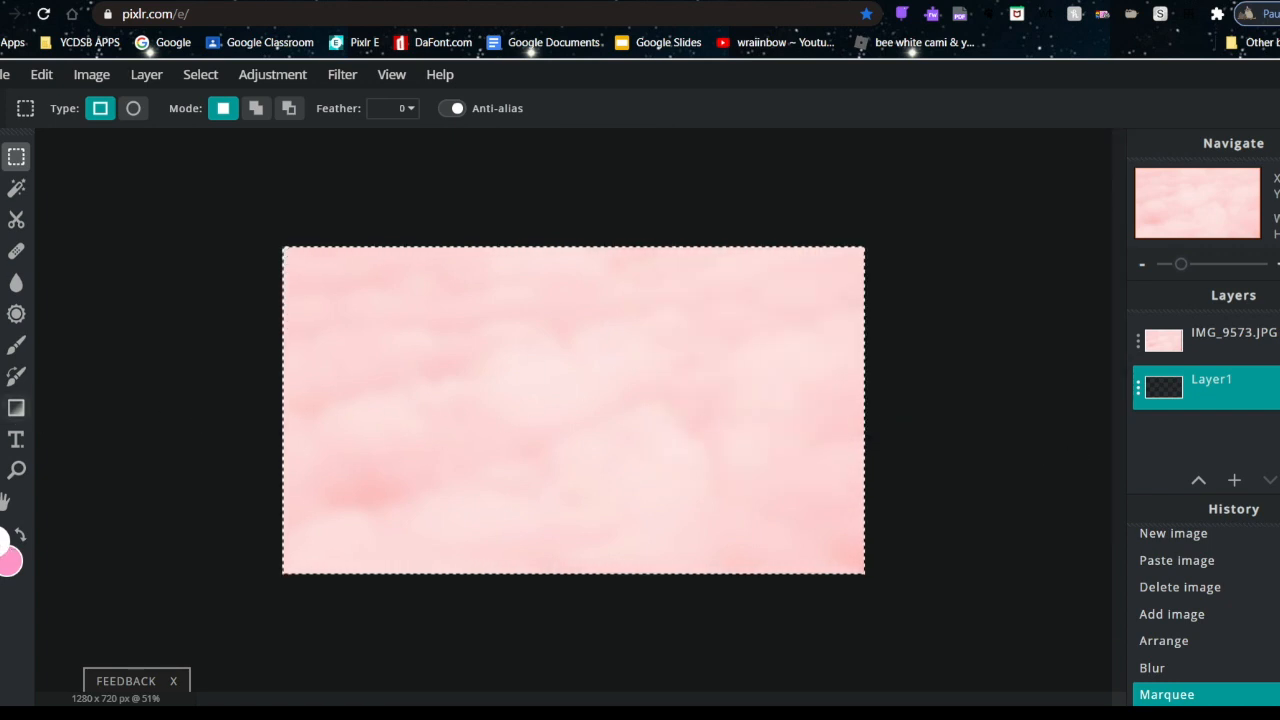
pyautogui.click(16, 407)
pyautogui.click(516, 452)
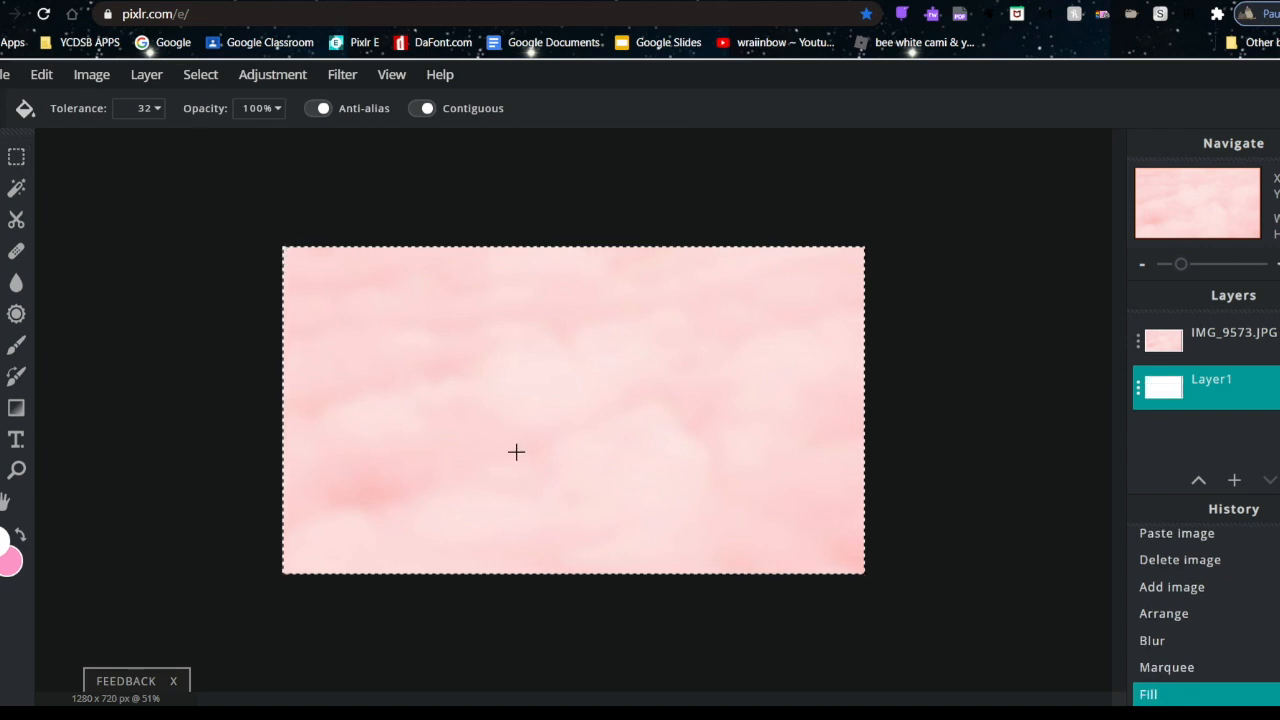
pyautogui.click(22, 159)
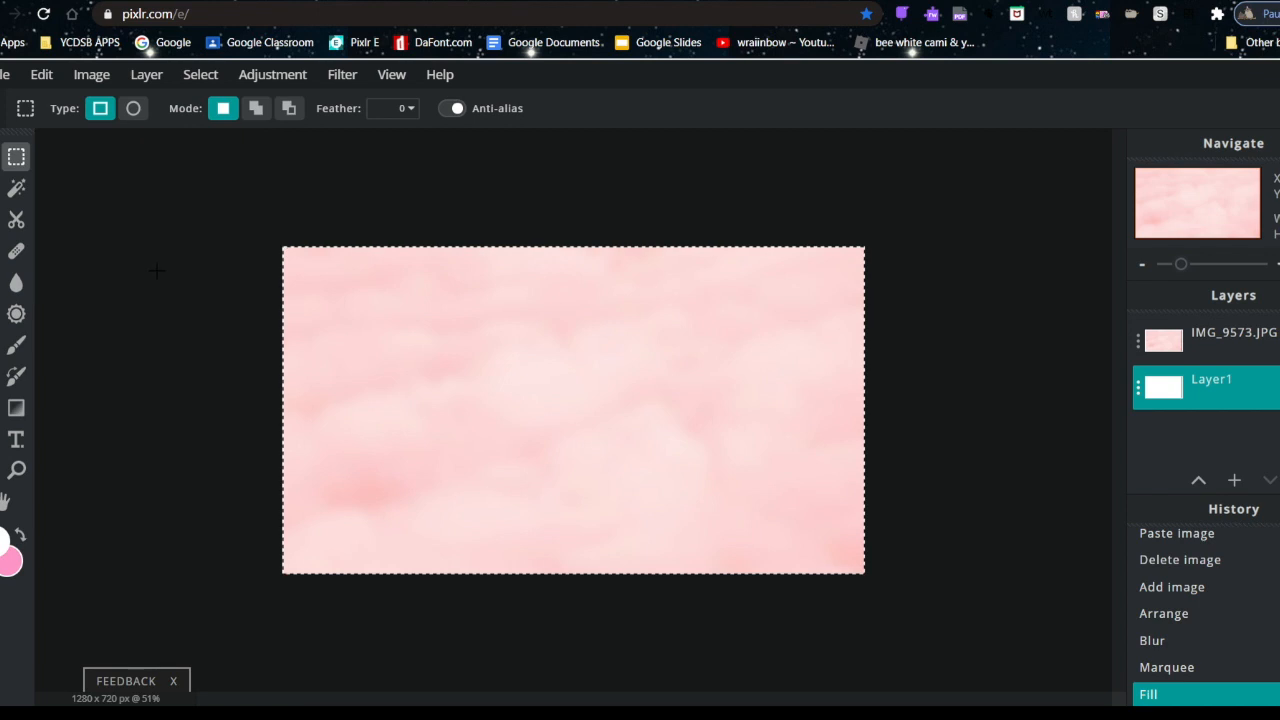
pyautogui.click(157, 270)
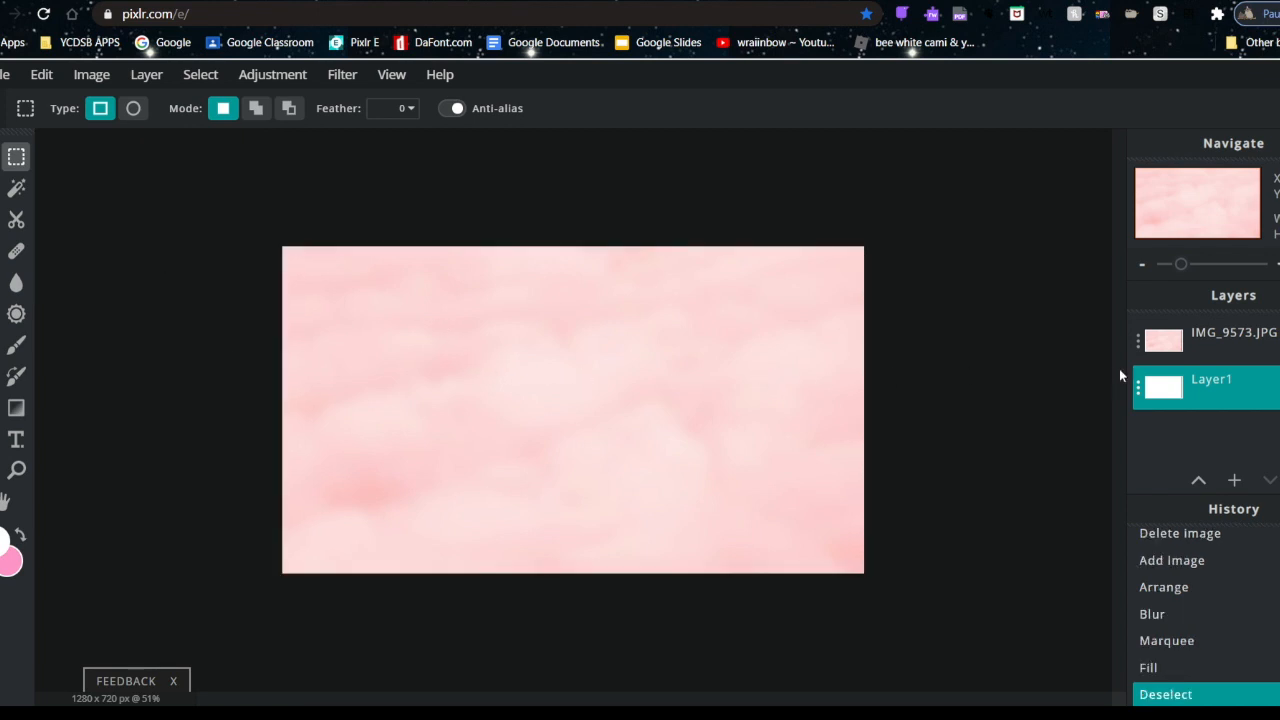
# Set the transparency of the IMG_9573.JPG layer to 55.
pyautogui.click(1215, 338)
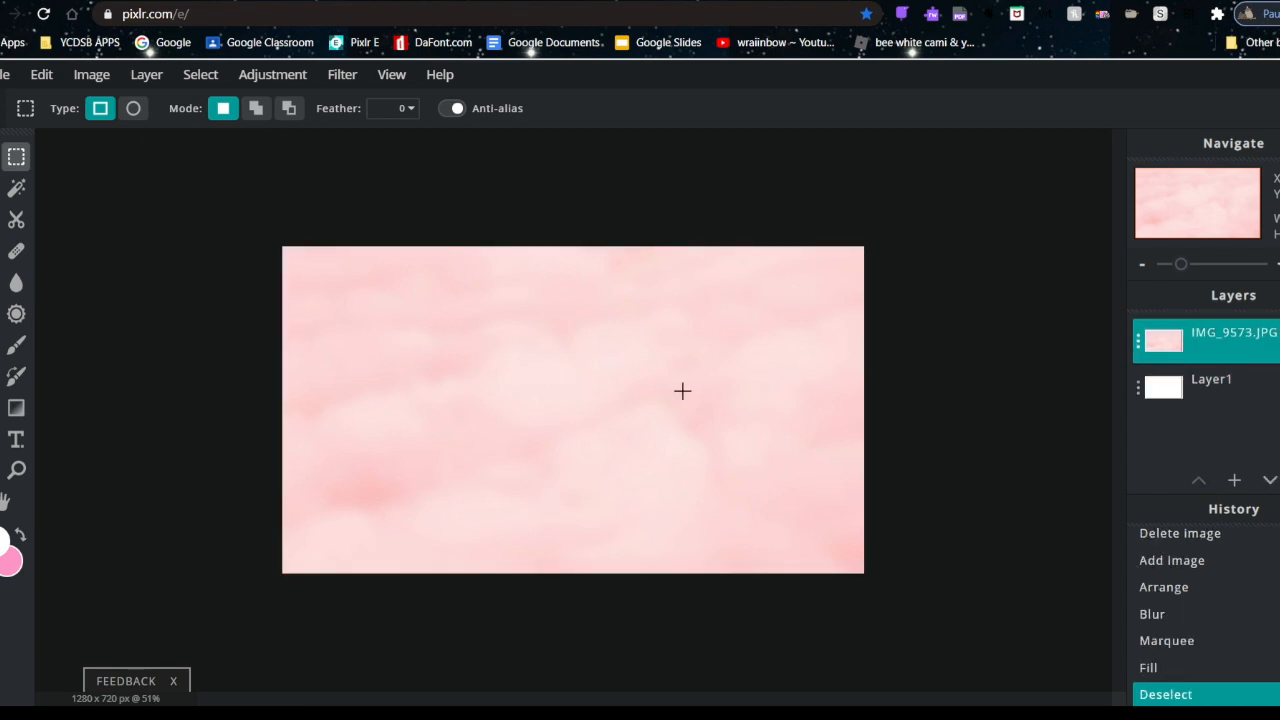
pyautogui.click(1138, 340)
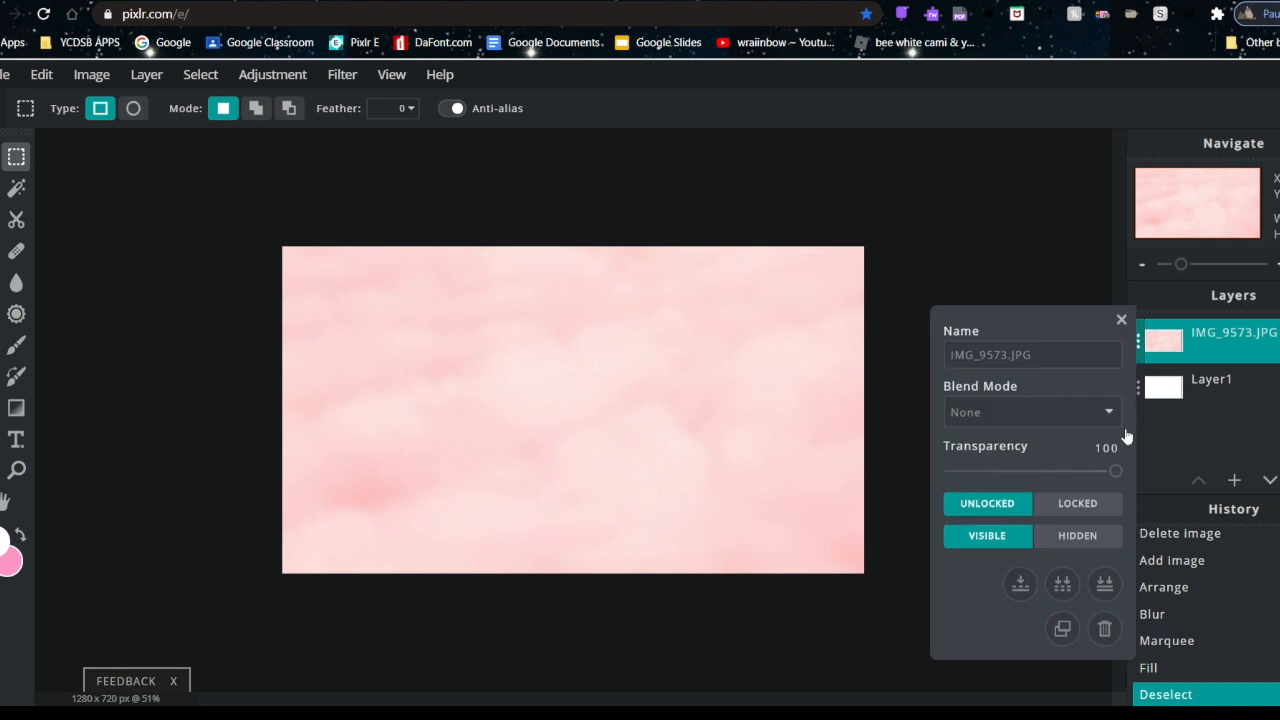
pyautogui.moveTo(1116, 474); pyautogui.dragTo(1041, 481)
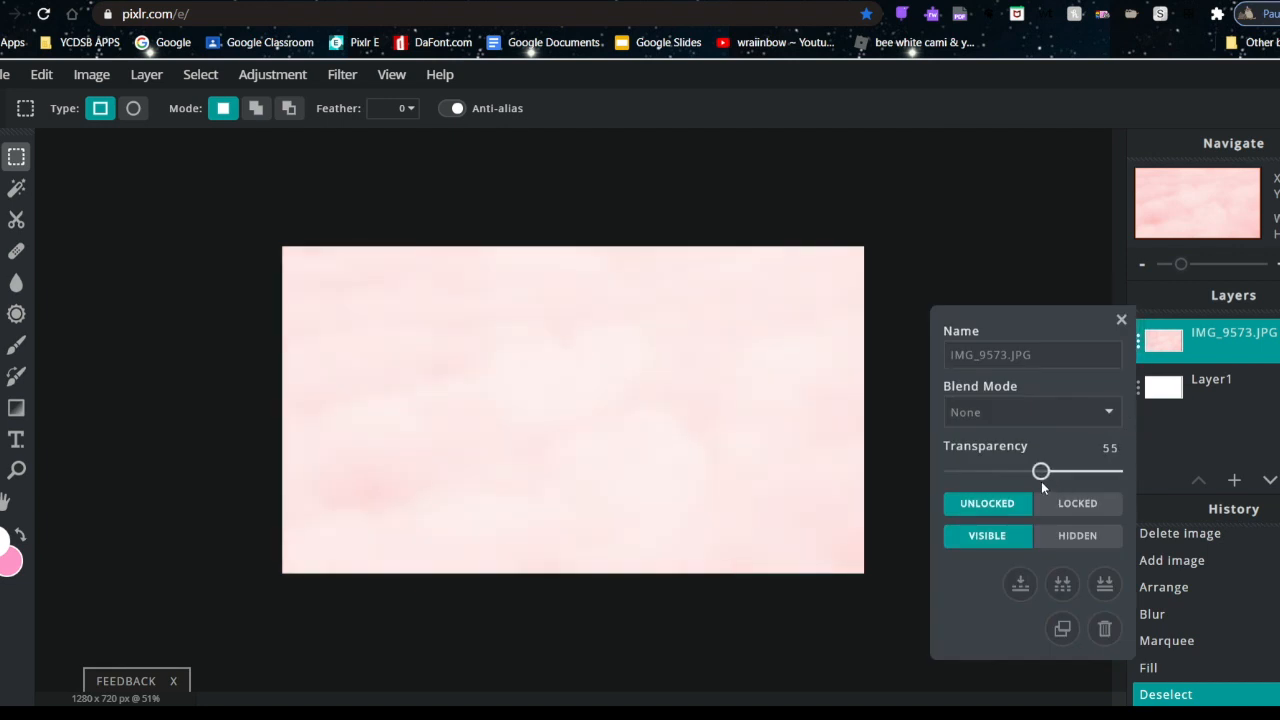
# Add the rays, hanging stars and slime drips images as layers, with the hanging stars layer above the slime drips.
pyautogui.click(1121, 319)
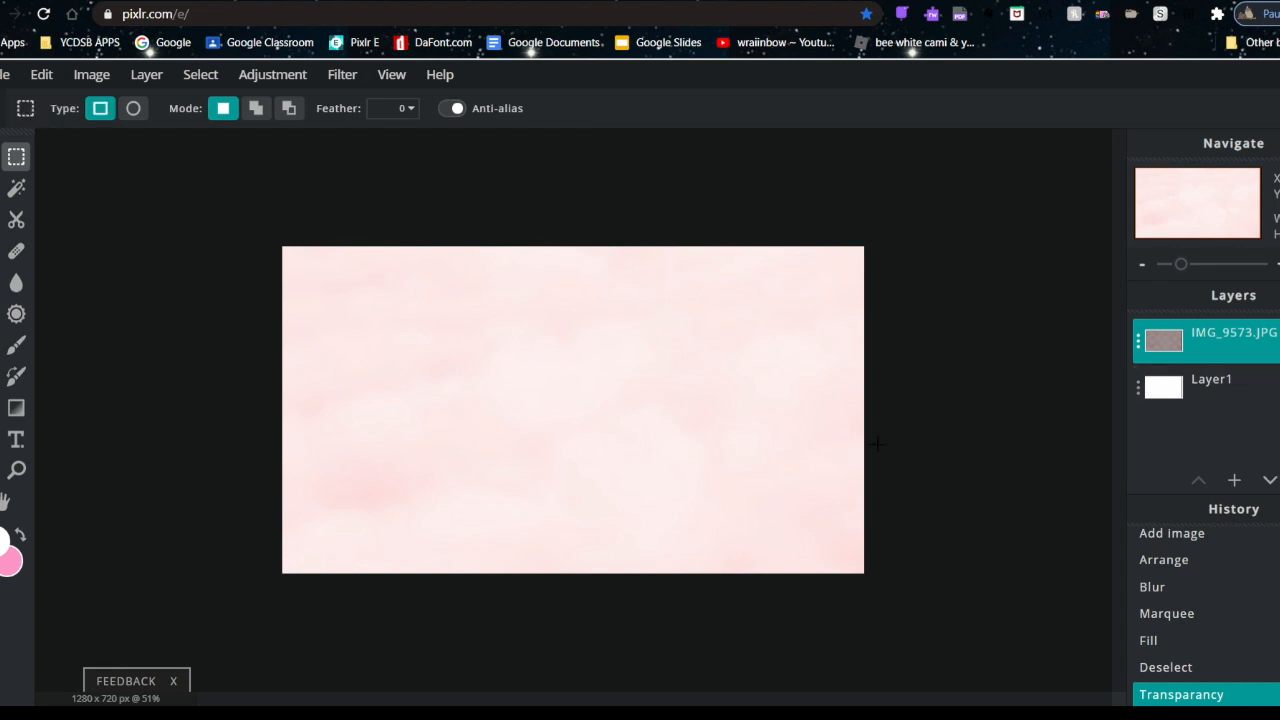
pyautogui.click(1236, 480)
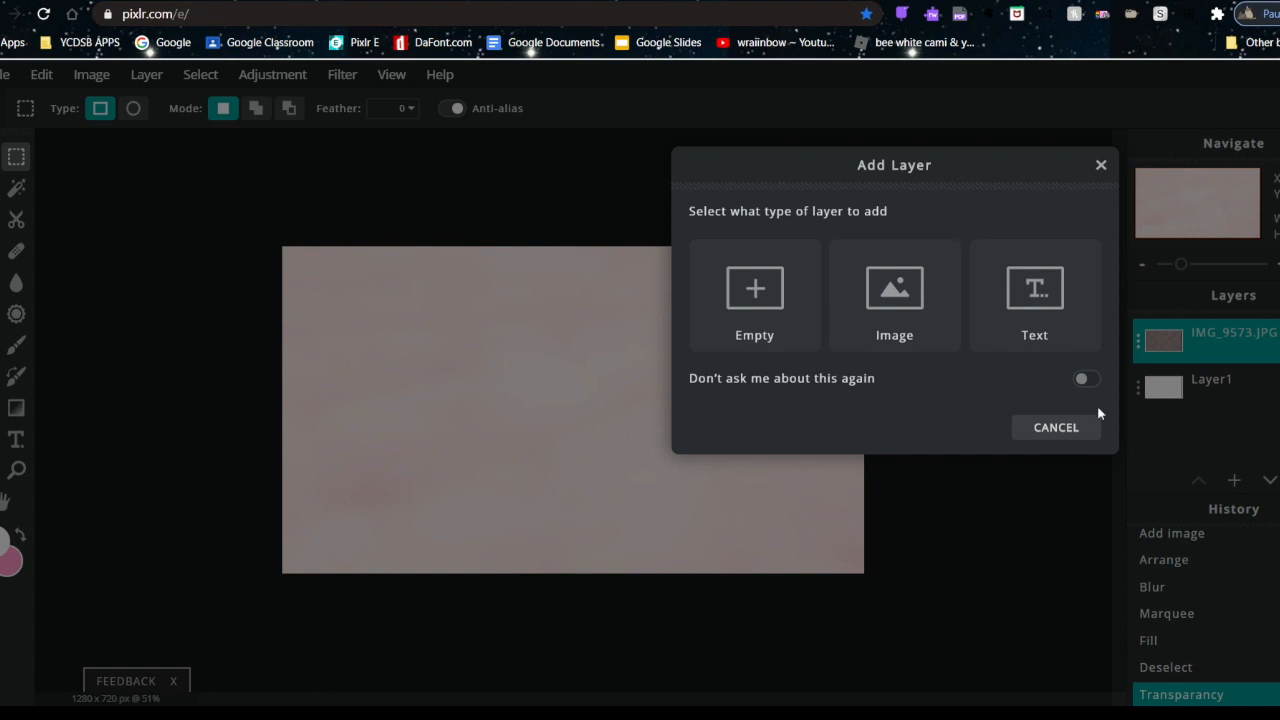
pyautogui.click(941, 324)
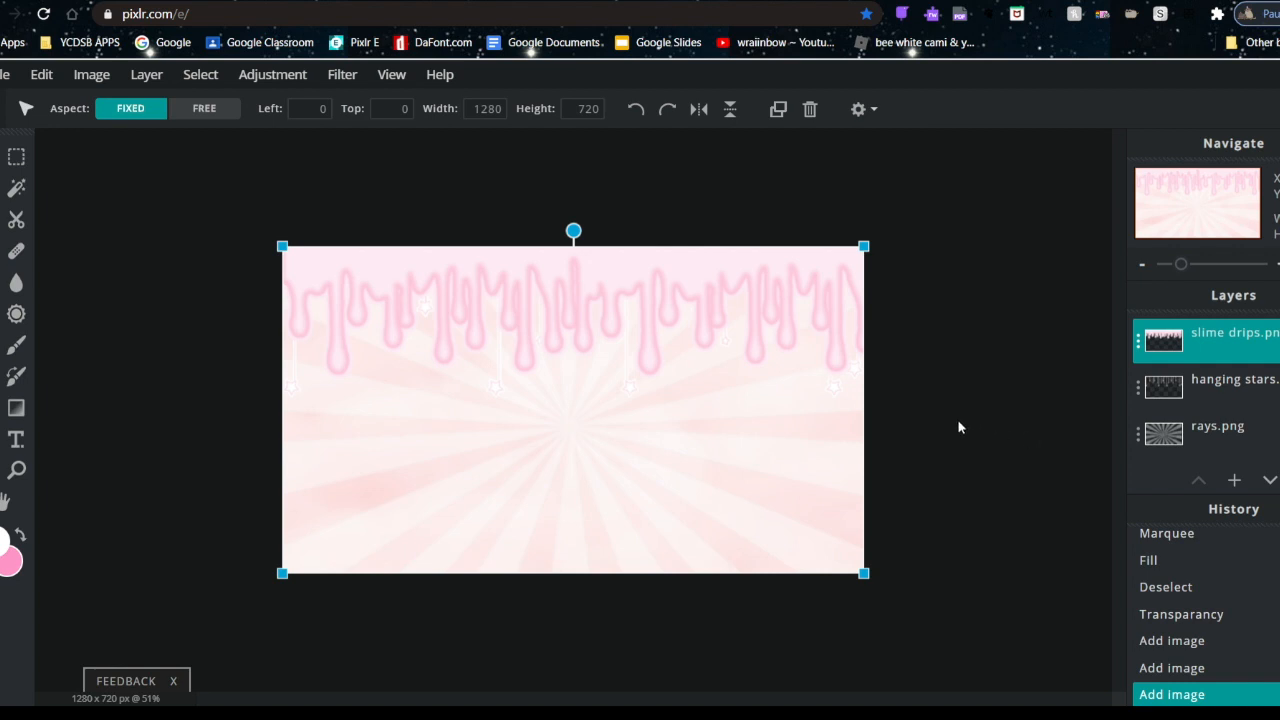
pyautogui.click(1212, 432)
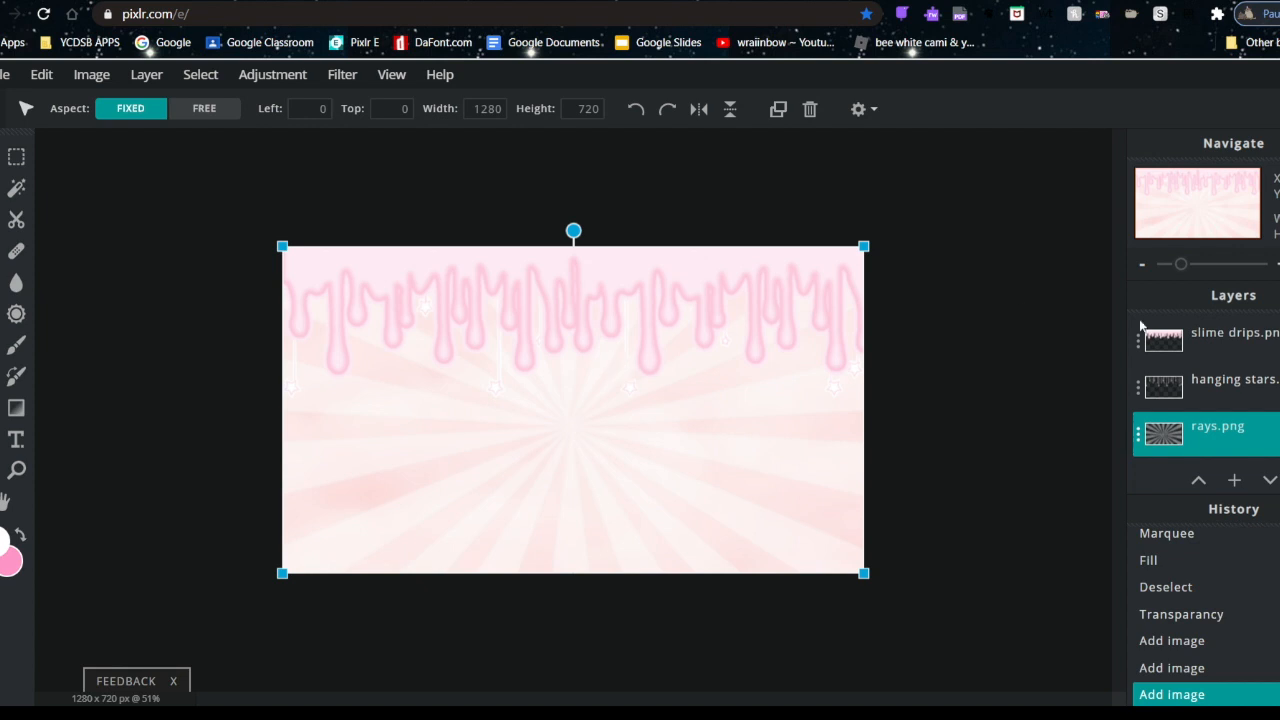
pyautogui.moveTo(1210, 385); pyautogui.dragTo(1210, 338)
# Apply a Blur of amount 10 to the slime drips layer.
pyautogui.click(1230, 385)
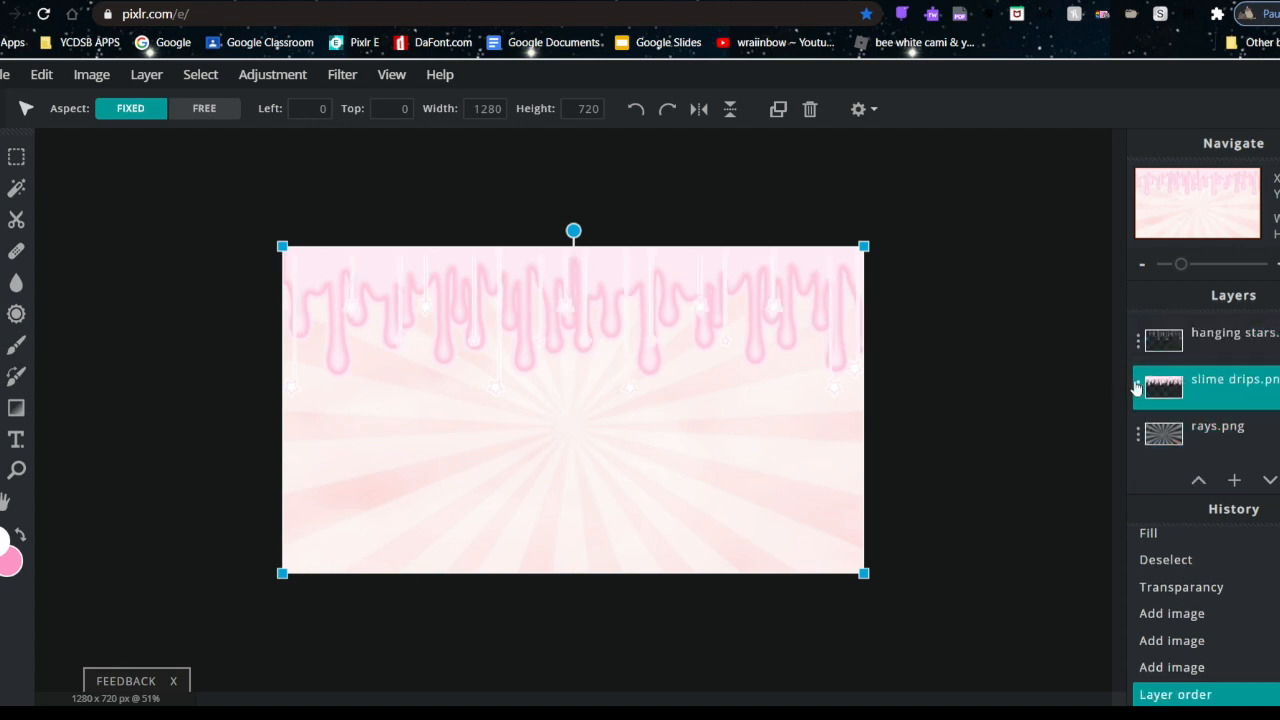
pyautogui.click(342, 74)
pyautogui.moveTo(380, 129)
pyautogui.click(550, 176)
pyautogui.moveTo(738, 332); pyautogui.dragTo(757, 331)
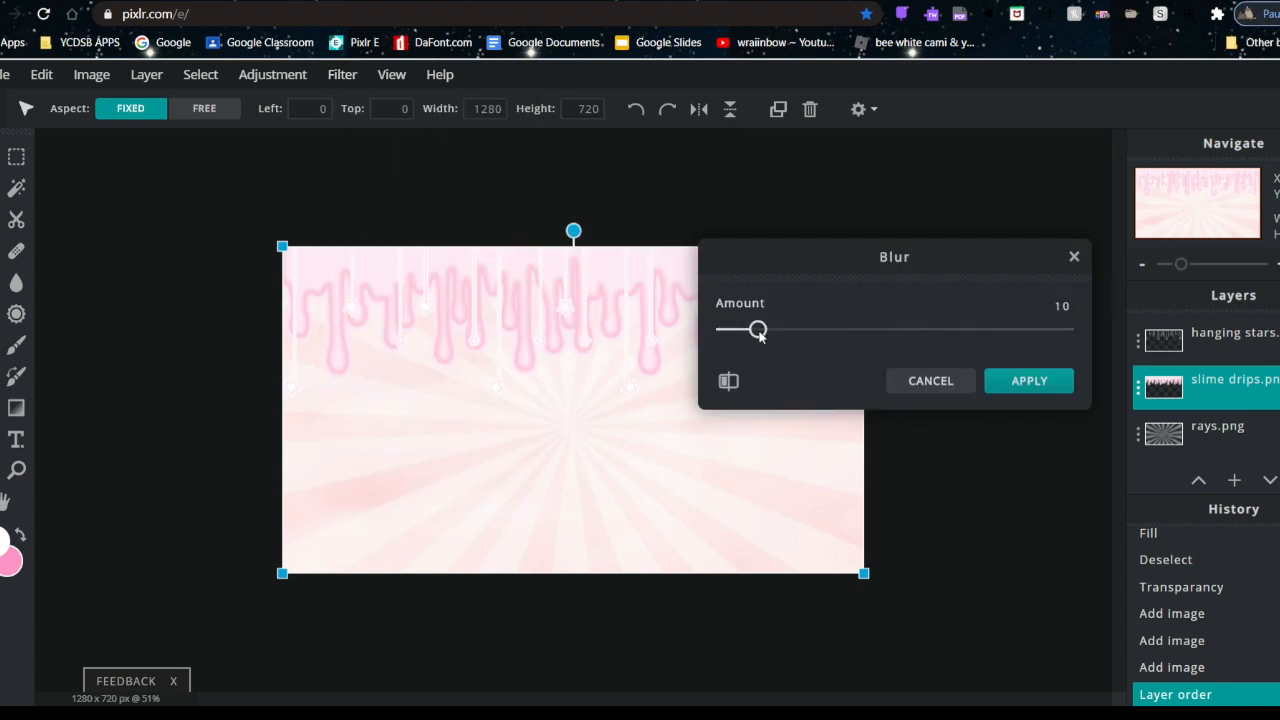
pyautogui.click(1029, 380)
# Apply a slight Blur to the hanging stars layer.
pyautogui.click(1180, 350)
pyautogui.click(342, 74)
pyautogui.moveTo(380, 129)
pyautogui.click(550, 176)
pyautogui.moveTo(726, 333); pyautogui.dragTo(757, 333)
pyautogui.click(1029, 380)
# Lower the transparency of the hanging stars and slime drips layers, and set that of the rays.png layer to 35.
pyautogui.click(1138, 342)
pyautogui.moveTo(1114, 470); pyautogui.dragTo(1086, 474)
pyautogui.click(1138, 388)
pyautogui.moveTo(1113, 516); pyautogui.dragTo(1008, 572)
pyautogui.click(1140, 434)
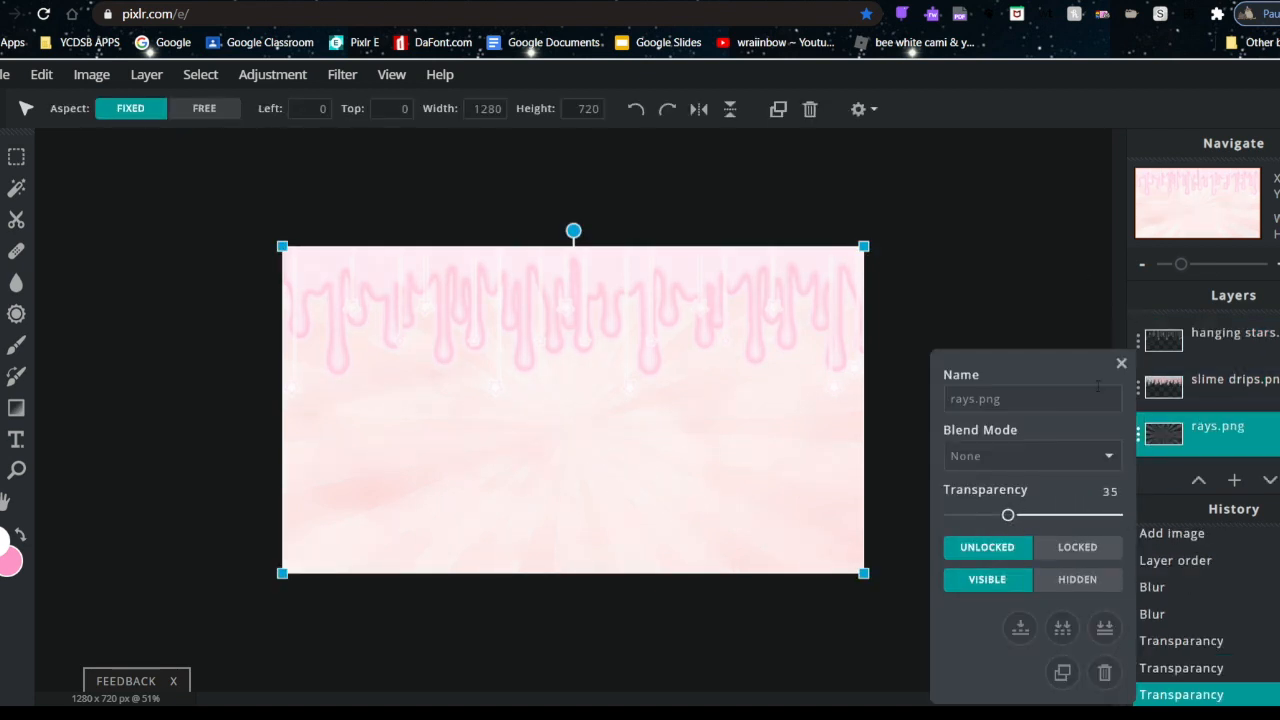
pyautogui.click(1121, 363)
pyautogui.click(571, 348)
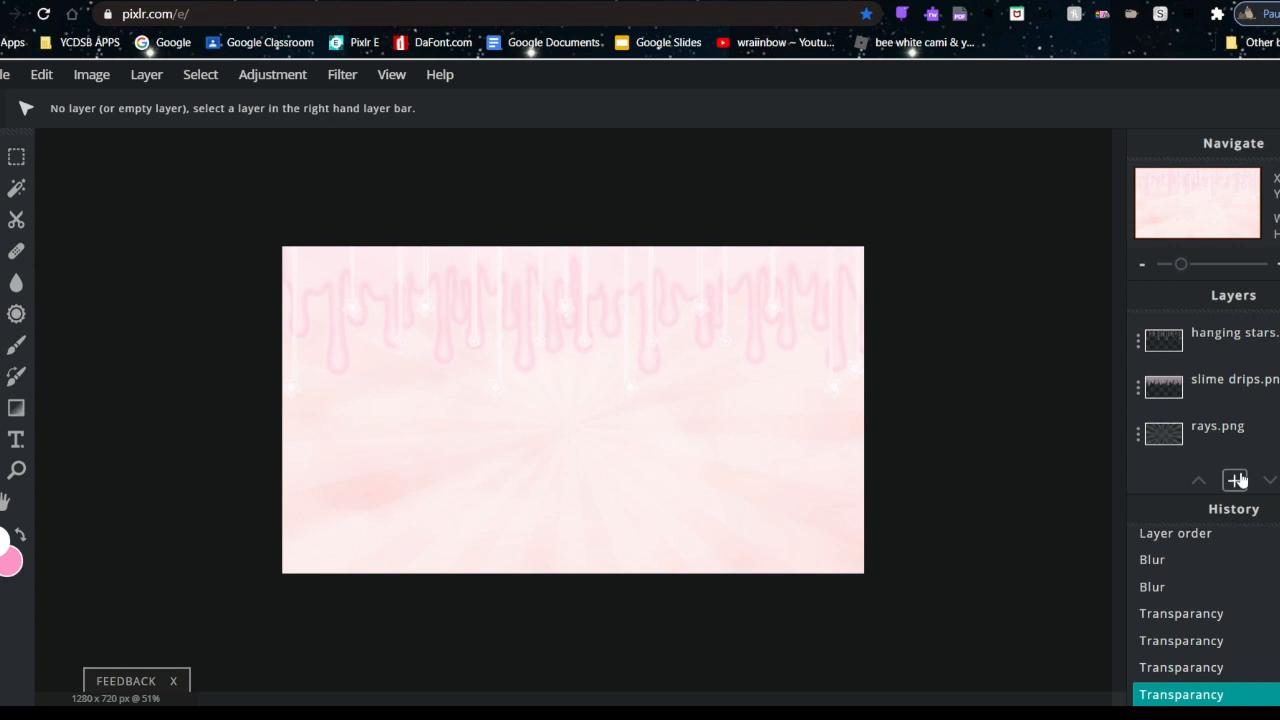
# Add the cute person image as a new layer and dismiss the advertisement.
pyautogui.click(1234, 480)
pyautogui.click(926, 307)
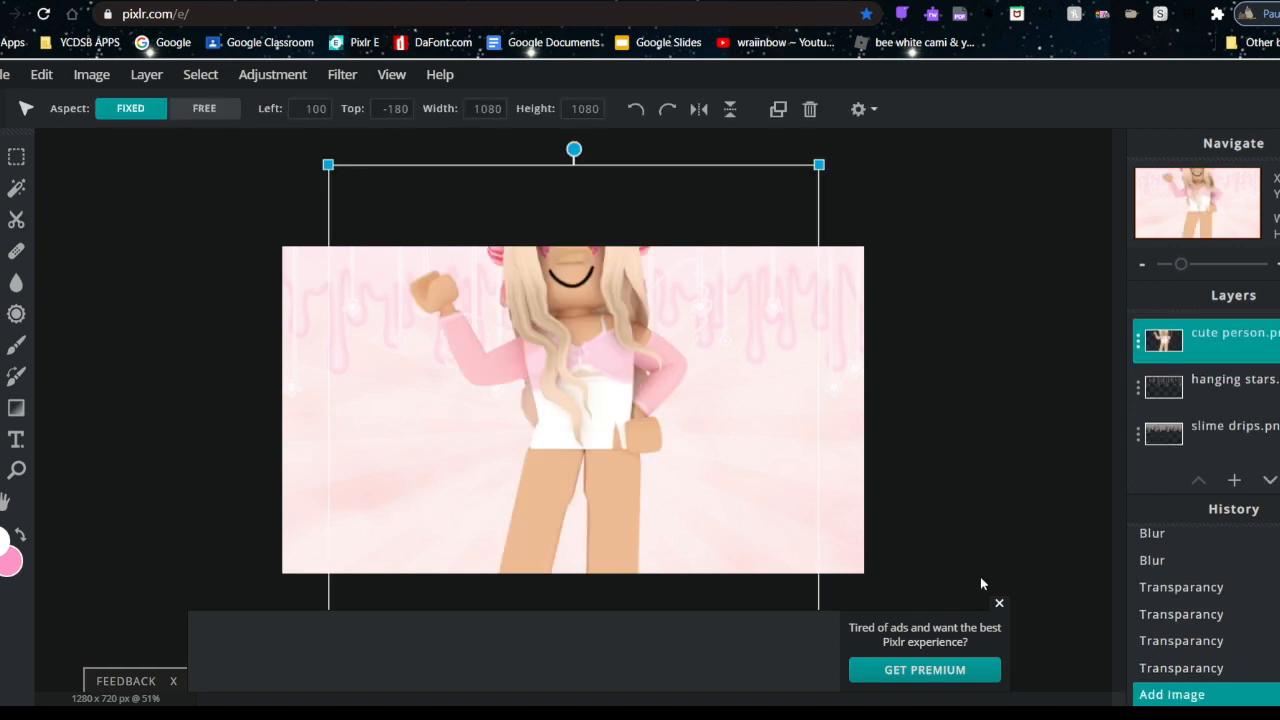
pyautogui.click(999, 604)
# Shrink the character image to 978 x 978 px and place it on the right of the canvas at left 523, top -12.
pyautogui.moveTo(821, 165); pyautogui.dragTo(742, 270)
pyautogui.moveTo(674, 357); pyautogui.dragTo(568, 366)
pyautogui.moveTo(623, 260); pyautogui.dragTo(659, 252)
pyautogui.moveTo(600, 323); pyautogui.dragTo(902, 326)
pyautogui.moveTo(958, 248); pyautogui.dragTo(964, 242)
pyautogui.click(985, 372)
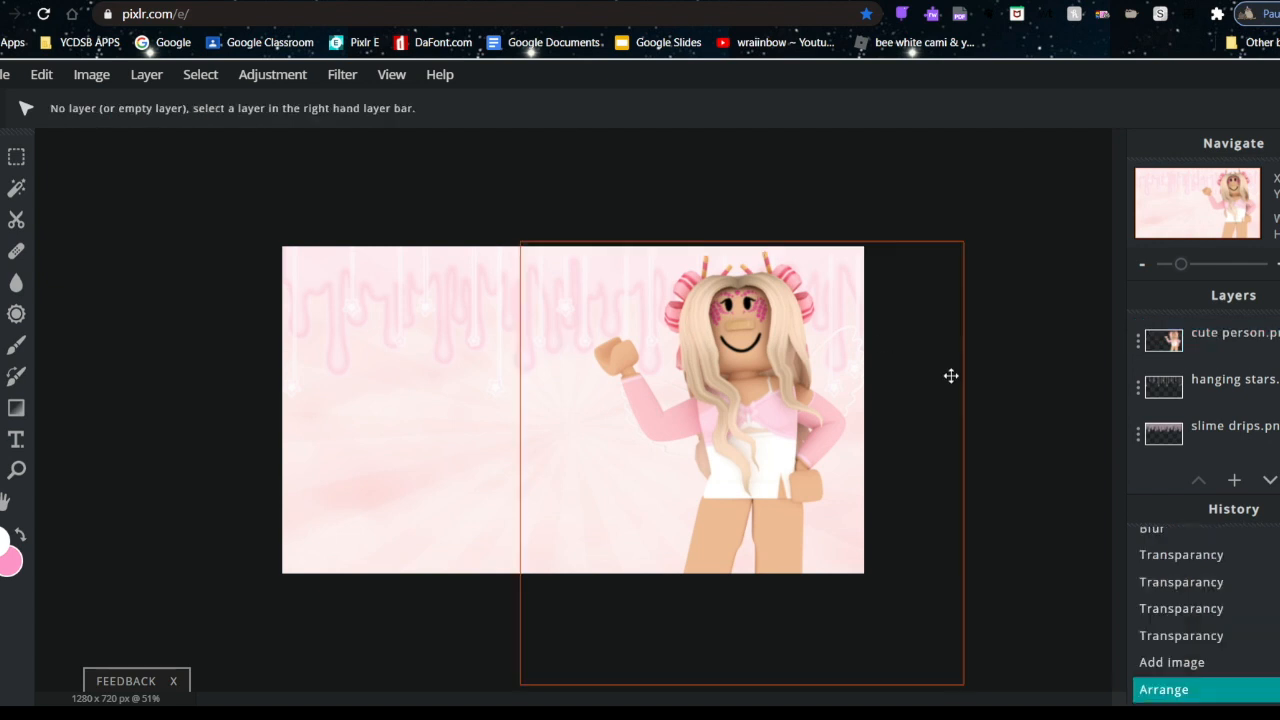
# Apply the Flower effect from the Nature set of the Effect library to the character layer at strength 100.
pyautogui.click(792, 392)
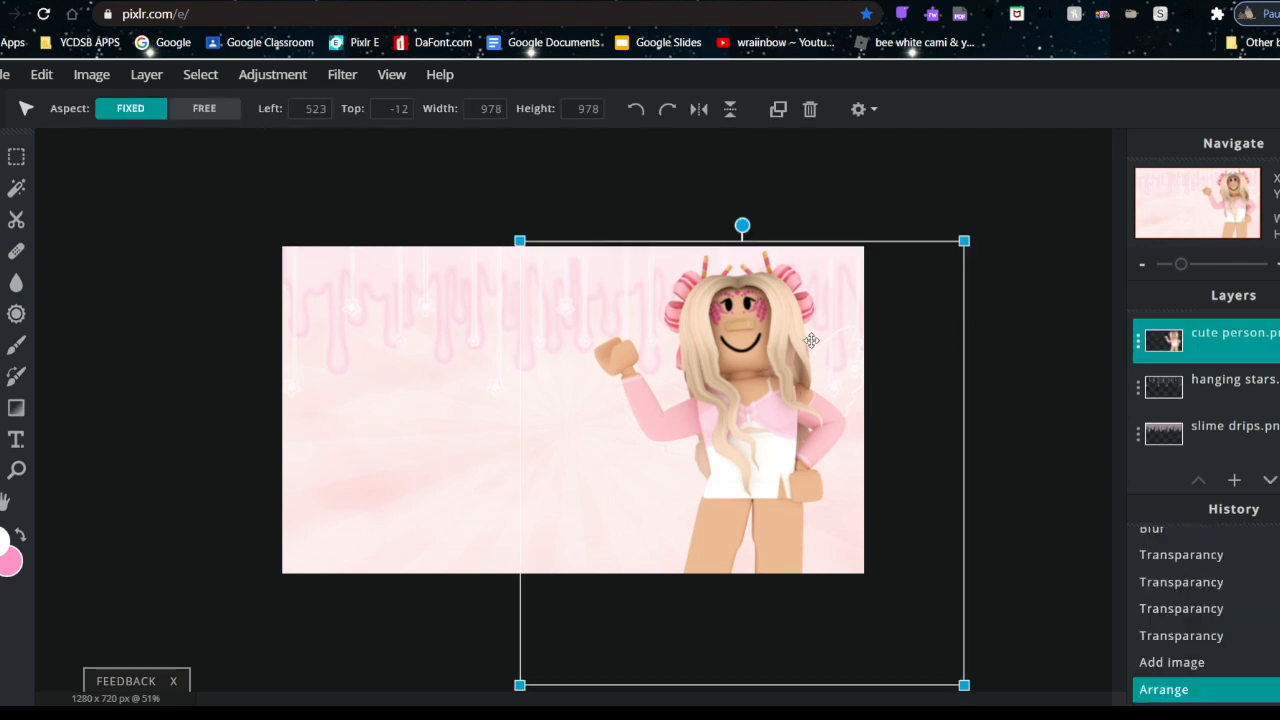
pyautogui.click(344, 76)
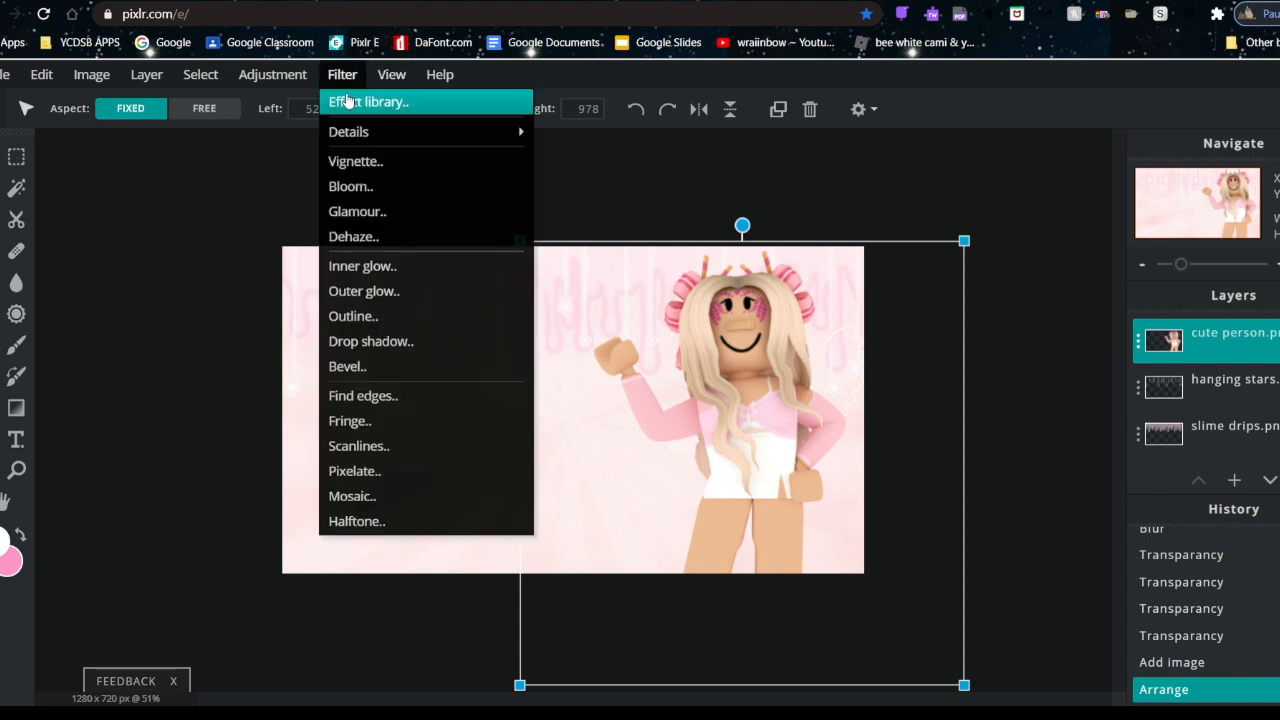
pyautogui.click(341, 102)
pyautogui.moveTo(897, 83); pyautogui.dragTo(356, 120)
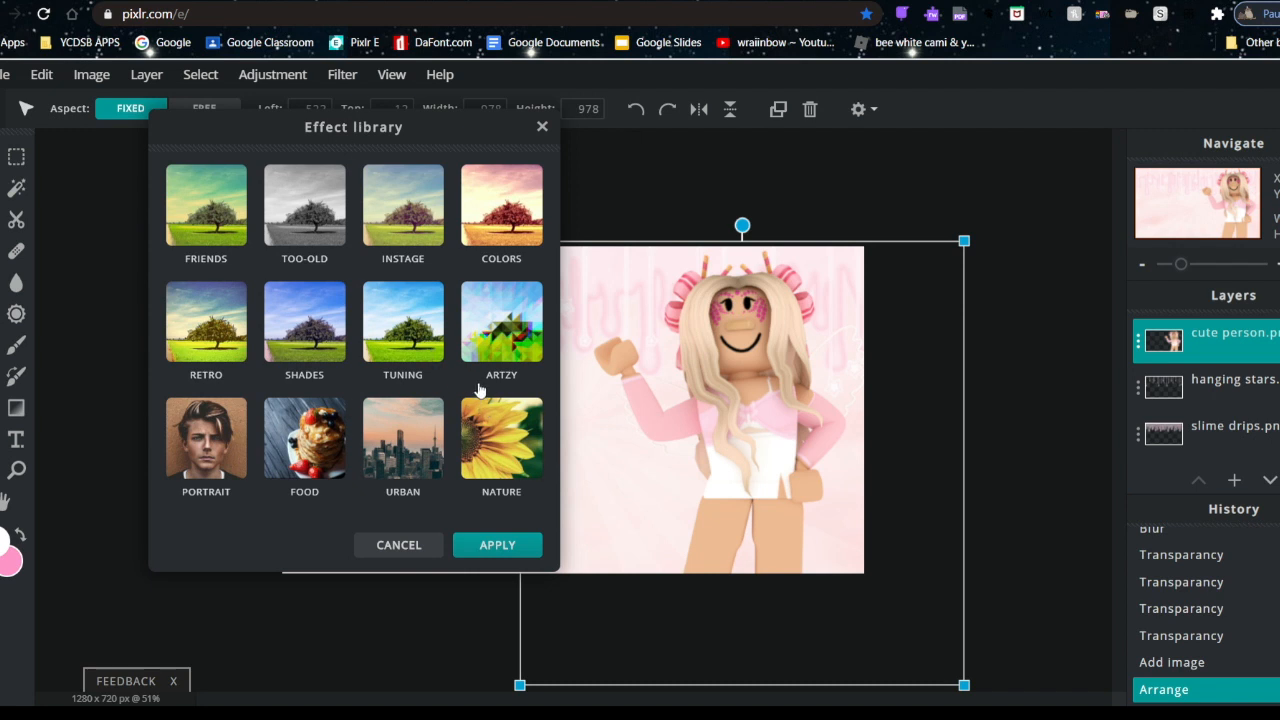
pyautogui.click(495, 428)
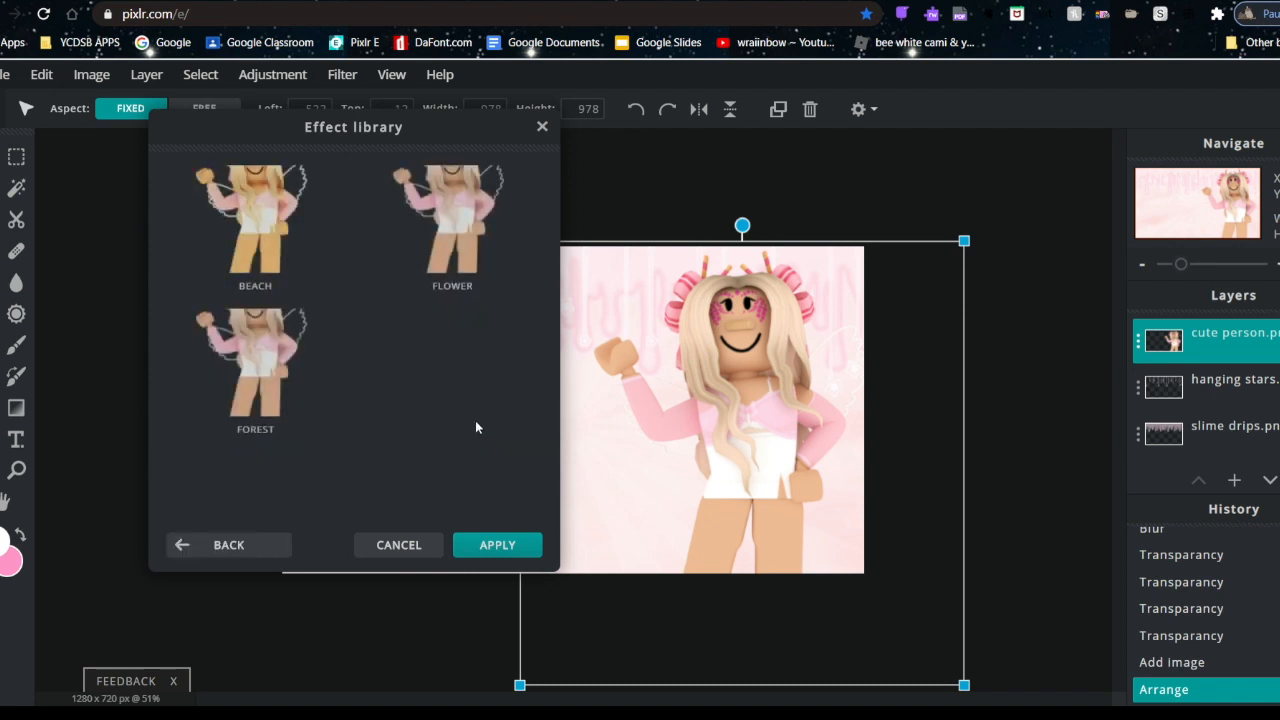
pyautogui.click(449, 245)
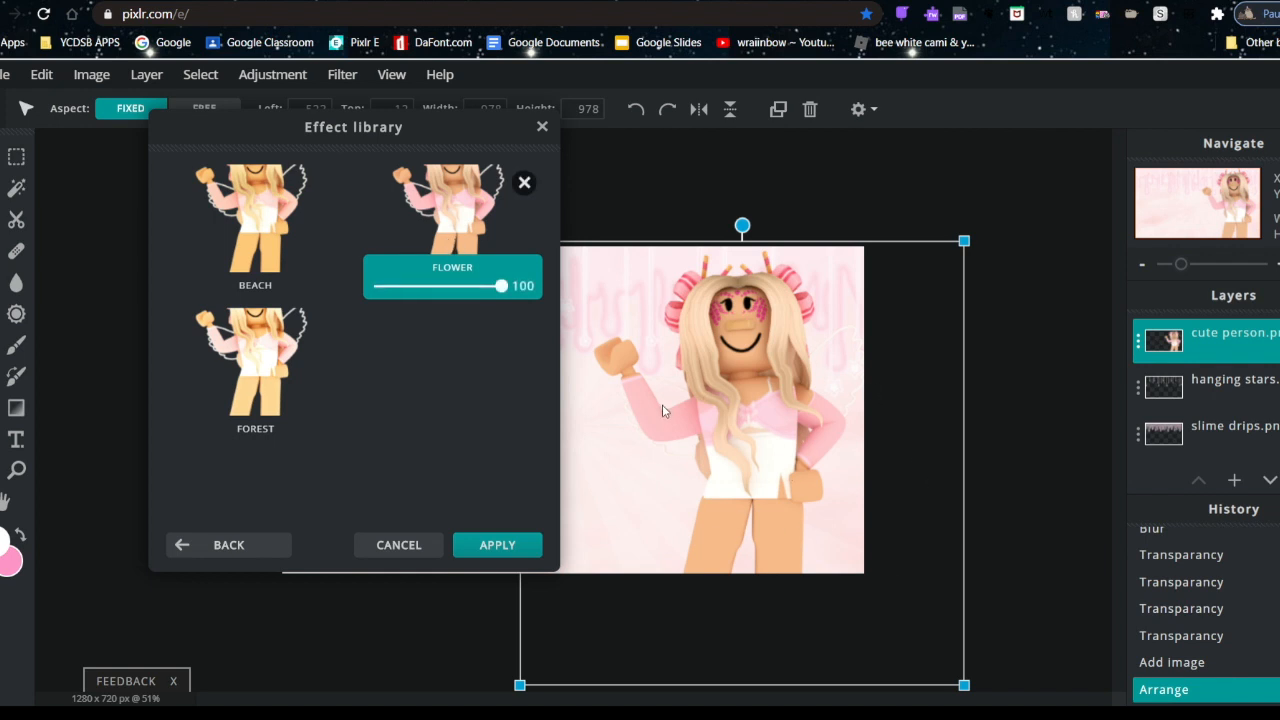
pyautogui.moveTo(510, 290); pyautogui.dragTo(956, 298)
pyautogui.click(511, 553)
pyautogui.click(996, 484)
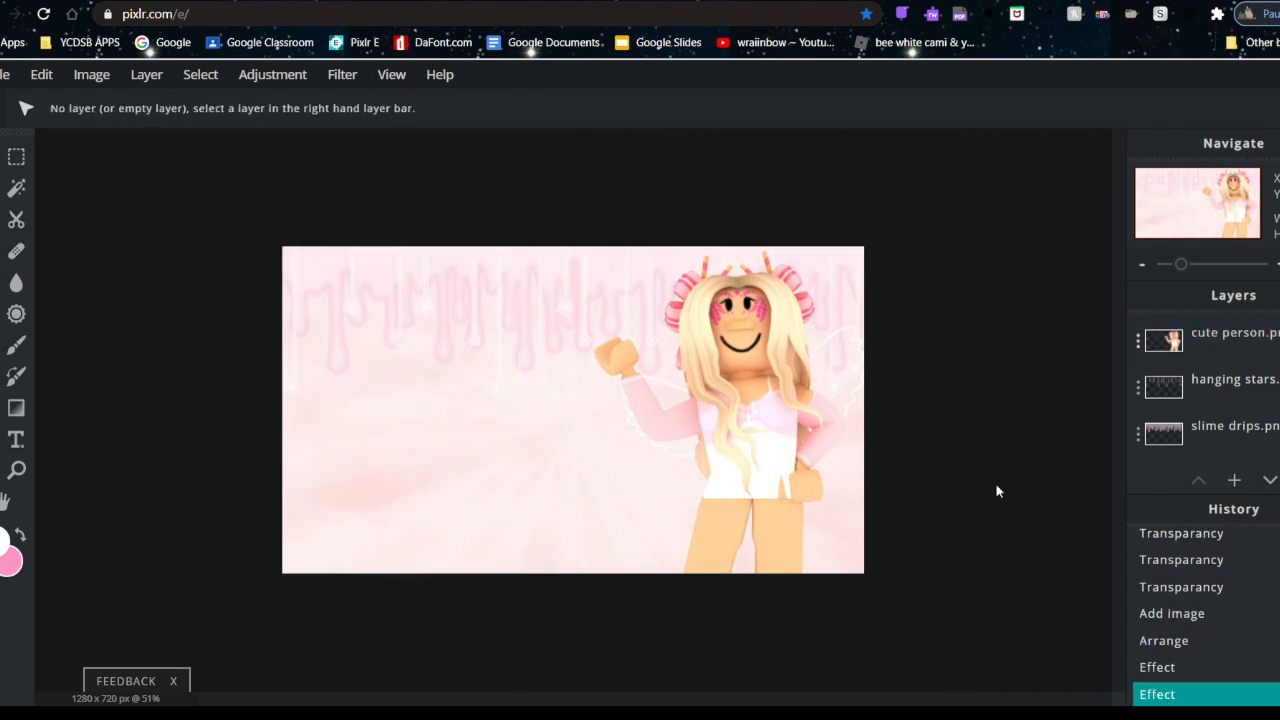
# Add a white outline of size 15 at 100% opacity around the character.
pyautogui.click(810, 385)
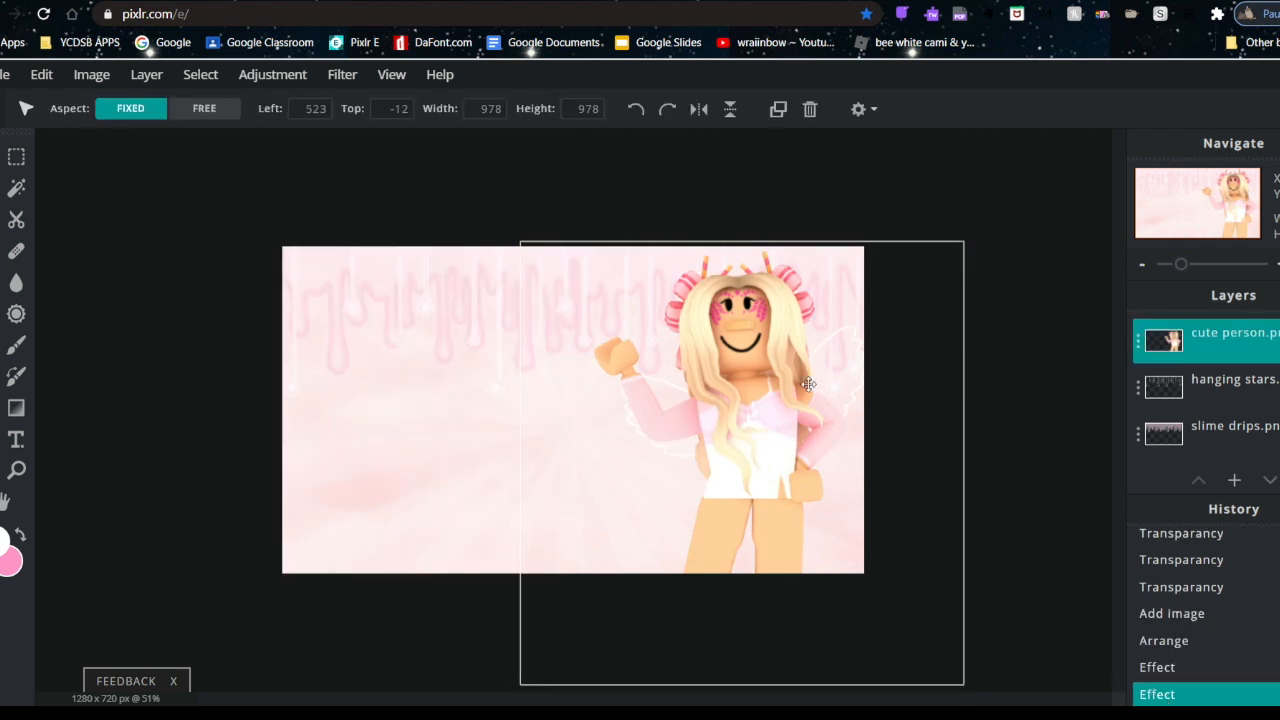
pyautogui.click(342, 74)
pyautogui.click(374, 316)
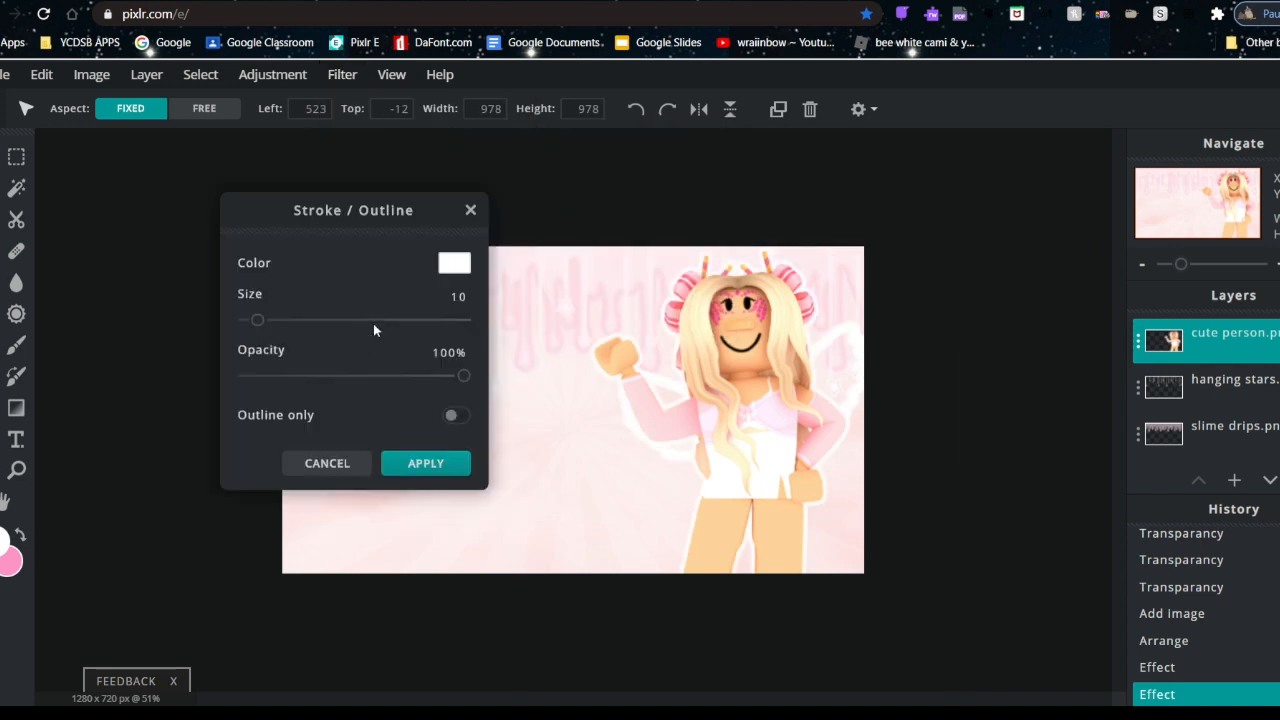
pyautogui.moveTo(258, 322); pyautogui.dragTo(267, 326)
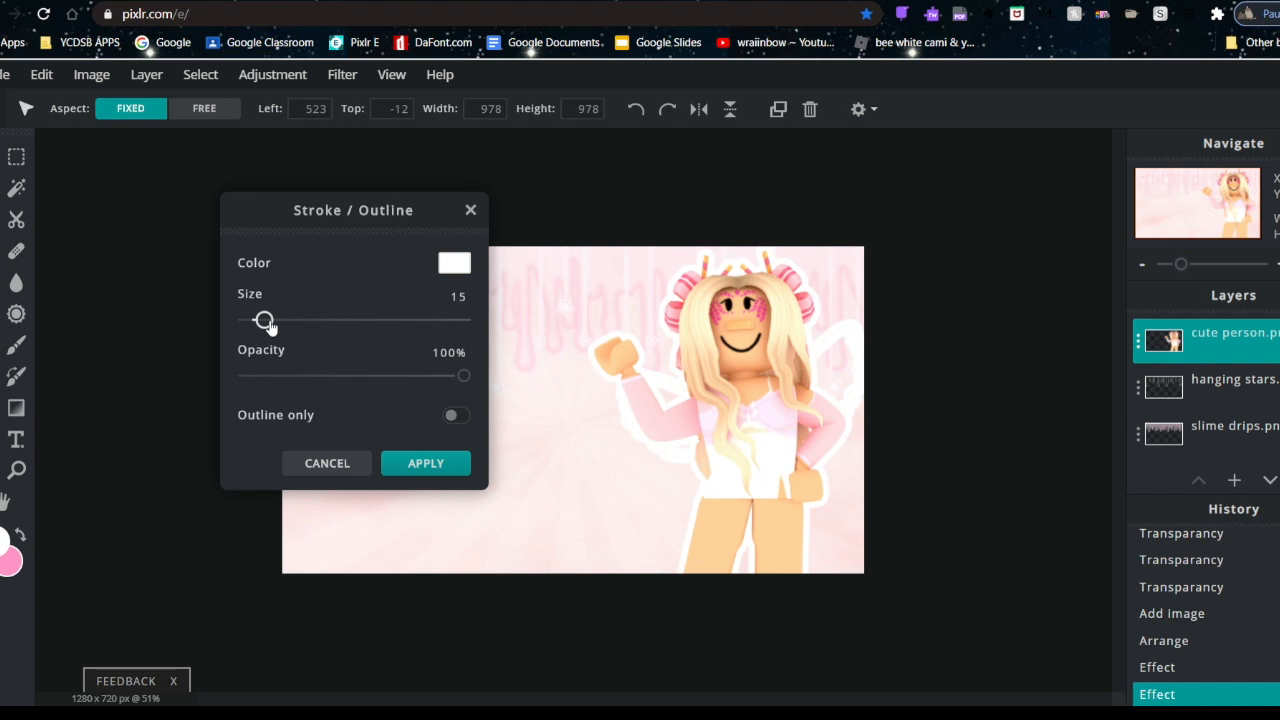
pyautogui.click(425, 463)
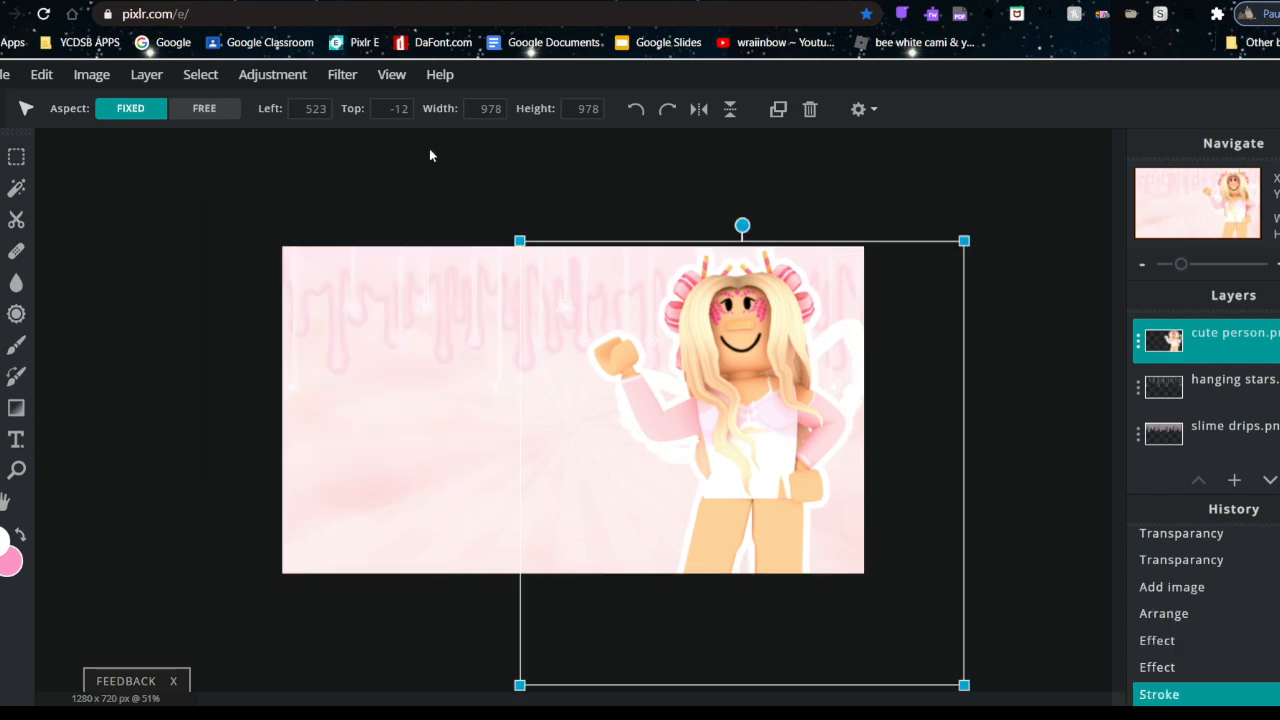
# Add a second, pink outline of size 4 at 100% opacity around the character's white outline.
pyautogui.click(342, 76)
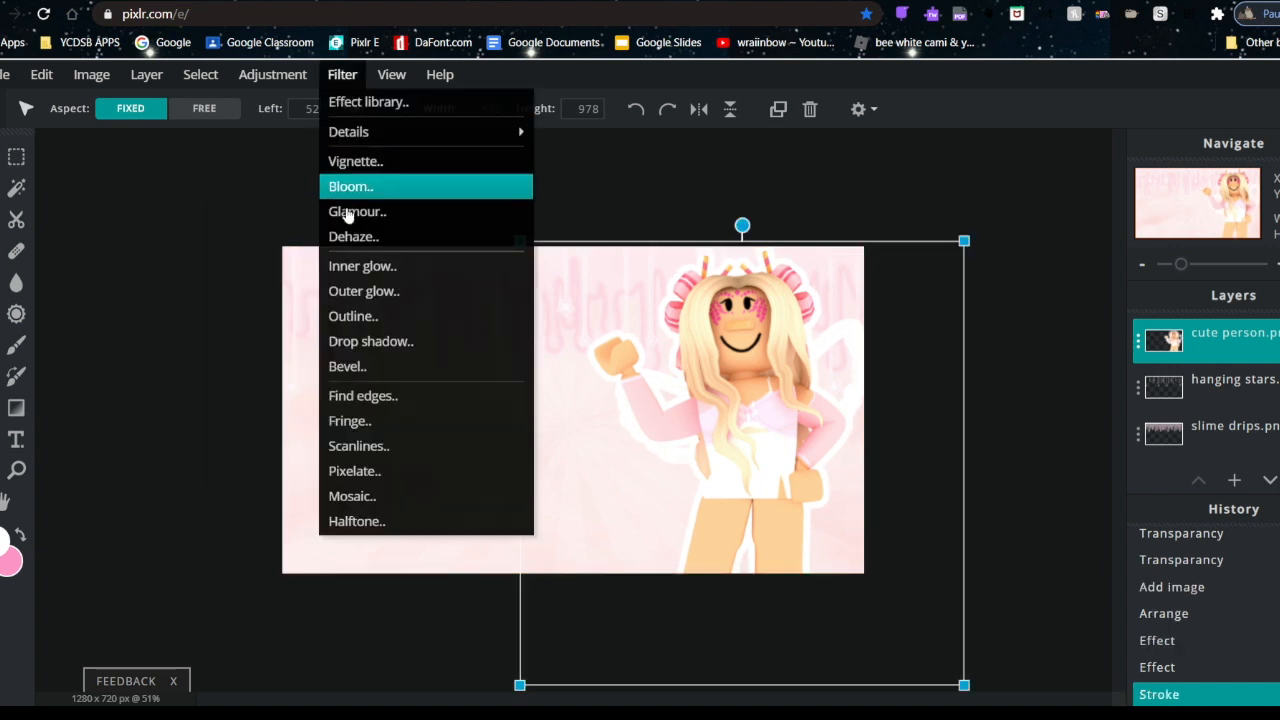
pyautogui.click(386, 315)
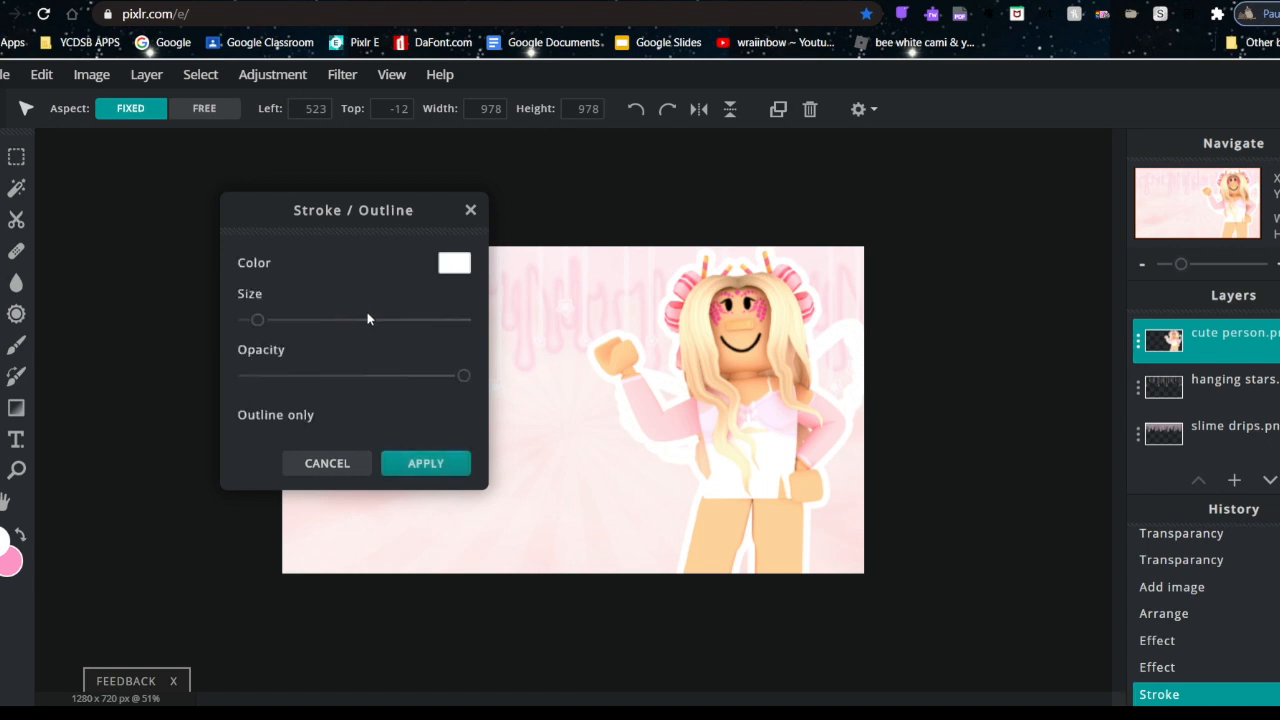
pyautogui.click(455, 264)
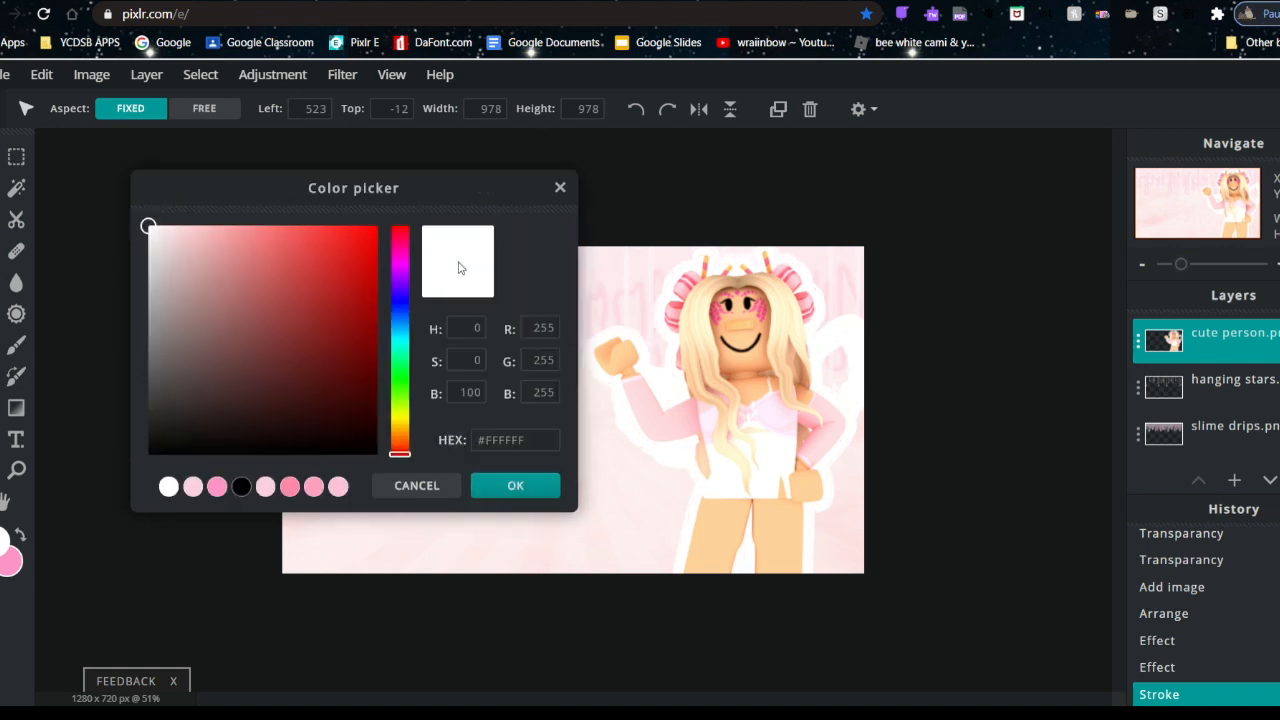
pyautogui.click(400, 241)
pyautogui.moveTo(197, 312)
pyautogui.mouseDown()
pyautogui.moveTo(192, 191)
pyautogui.moveTo(220, 192)
pyautogui.mouseUp()
pyautogui.moveTo(400, 245); pyautogui.dragTo(400, 238)
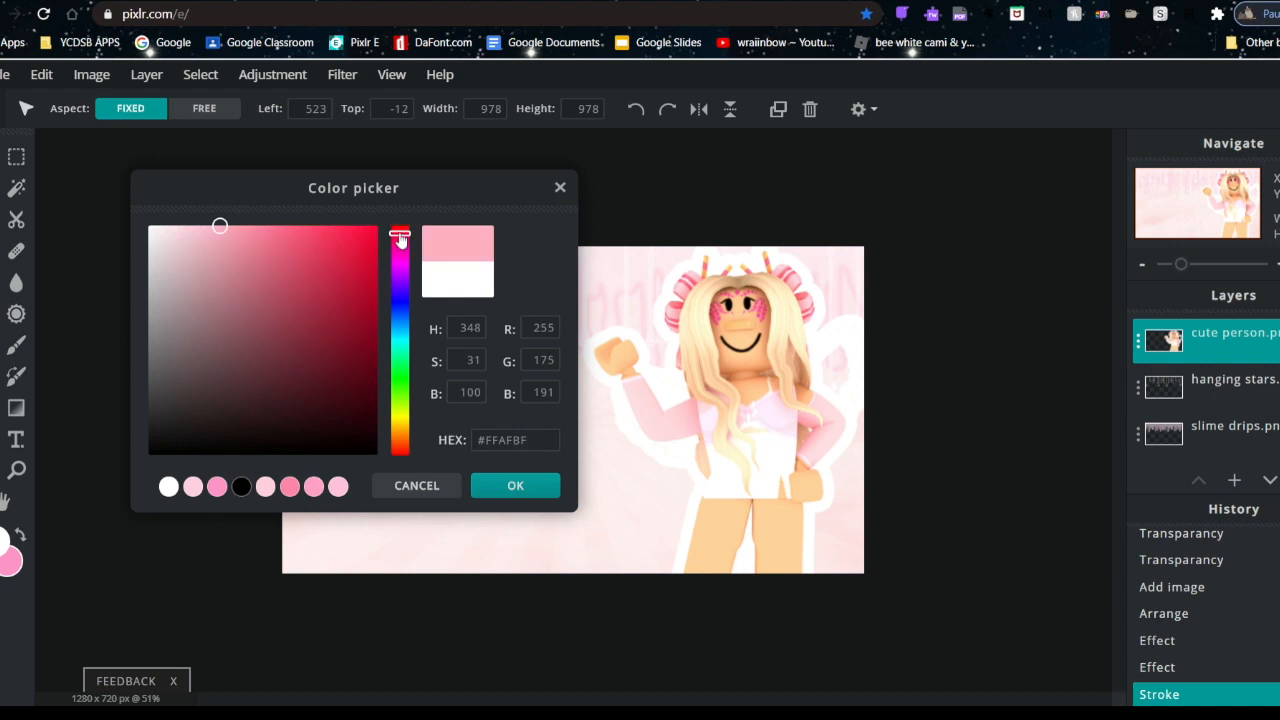
pyautogui.moveTo(237, 265)
pyautogui.mouseDown()
pyautogui.moveTo(283, 188)
pyautogui.moveTo(280, 169)
pyautogui.moveTo(265, 178)
pyautogui.mouseUp()
pyautogui.click(505, 482)
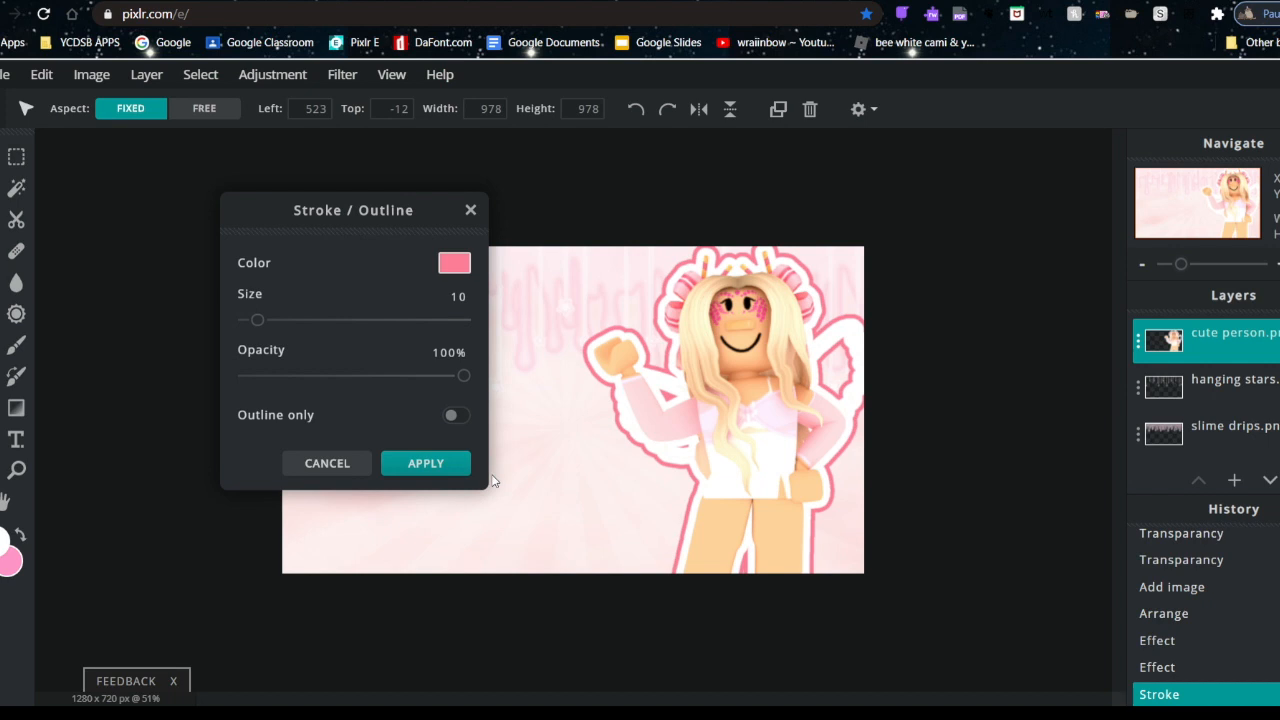
pyautogui.moveTo(258, 325); pyautogui.dragTo(251, 320)
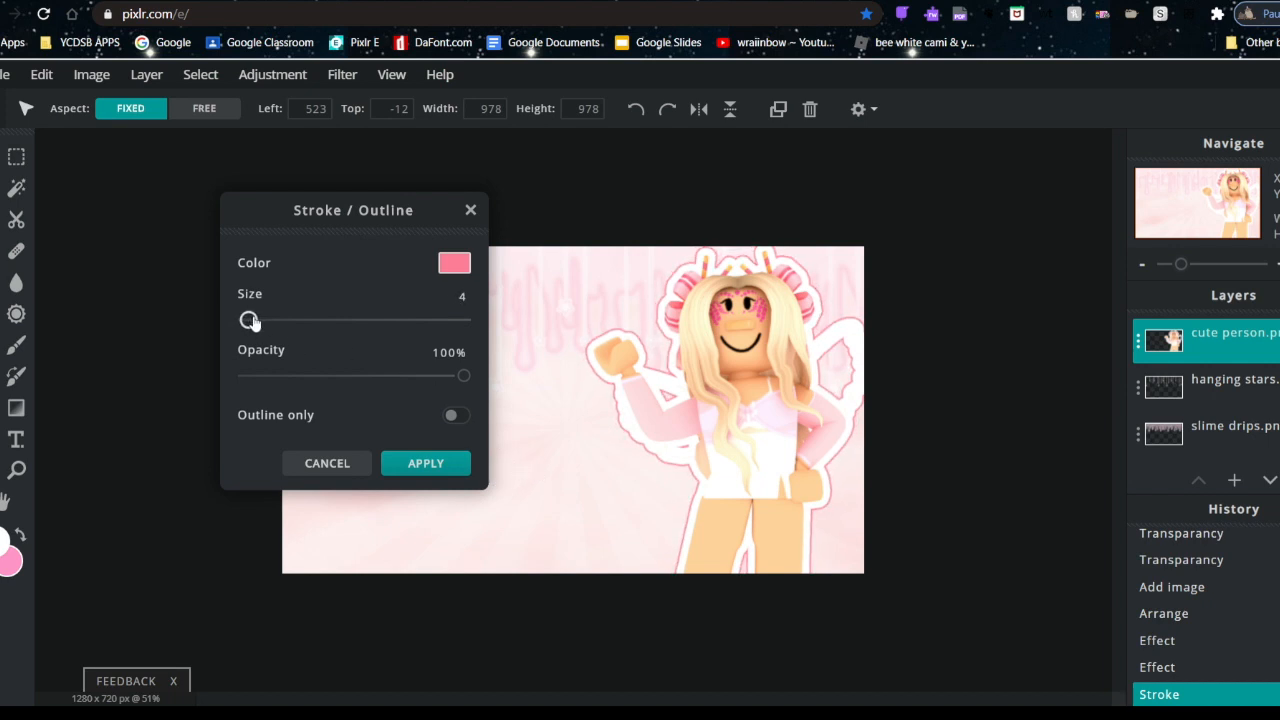
pyautogui.click(425, 464)
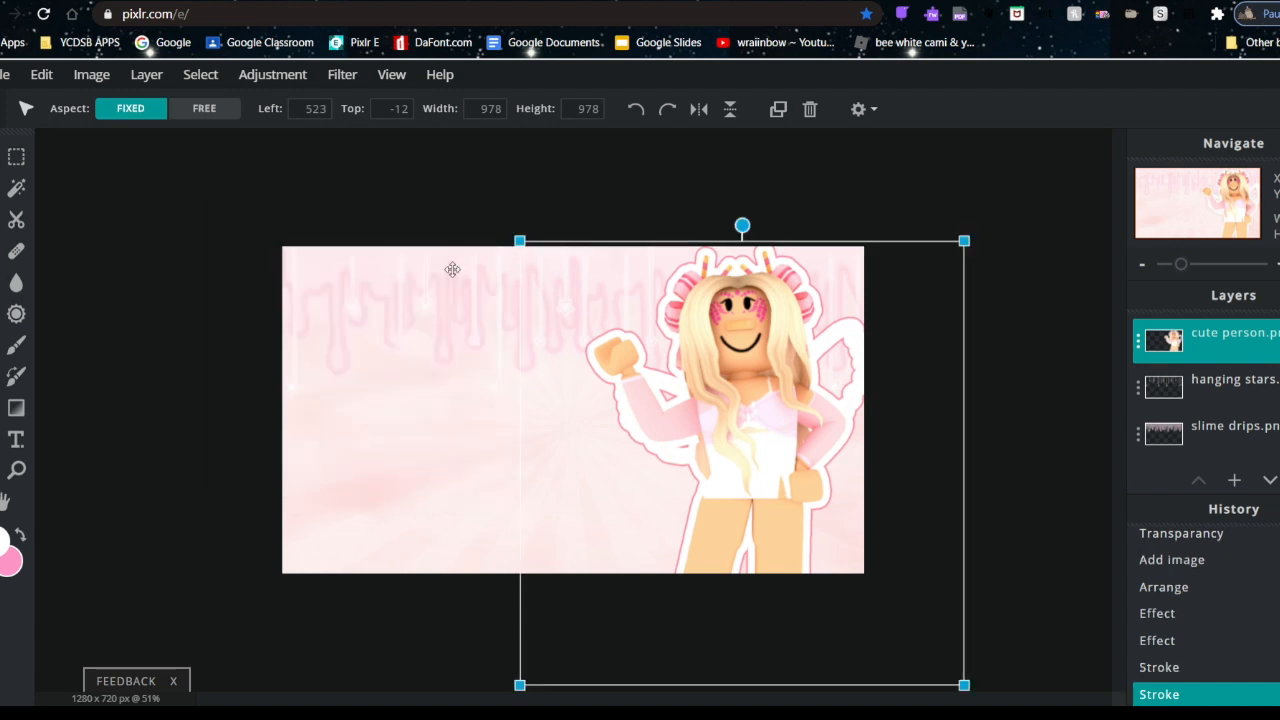
# Apply a white Outer glow to the character layer with size 29 px, feather 100% and opacity 53%.
pyautogui.click(280, 90)
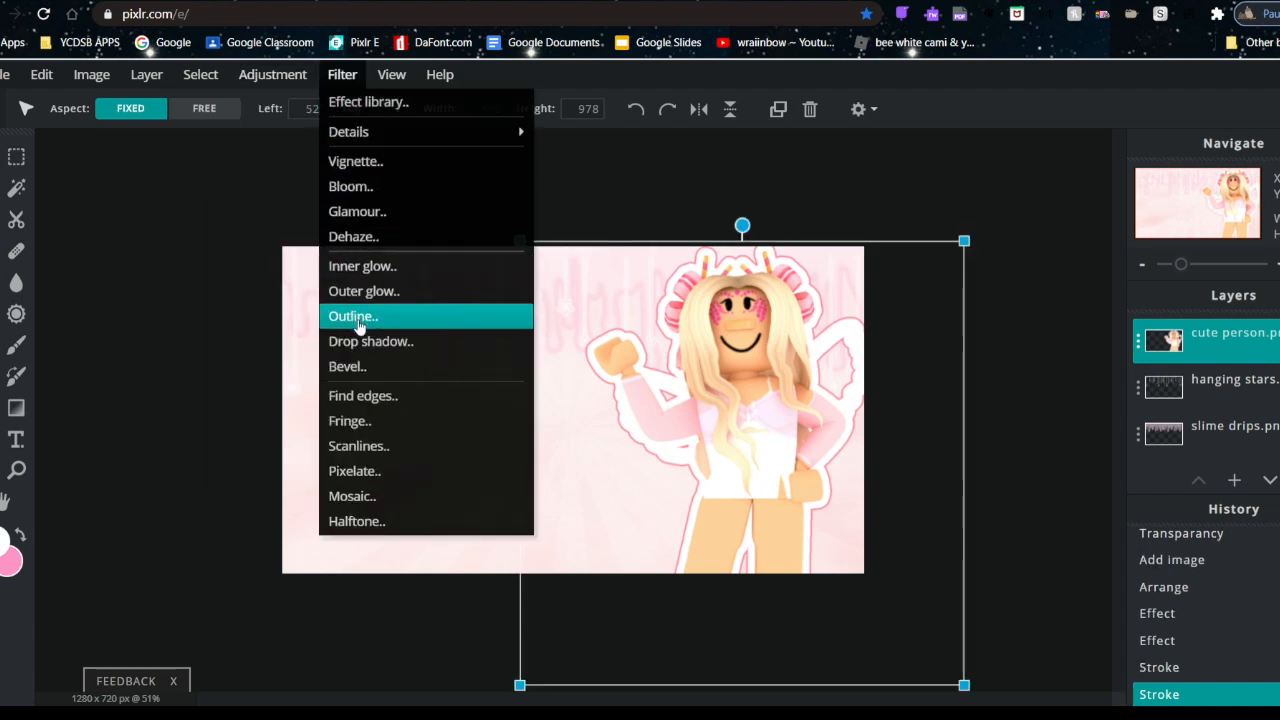
pyautogui.click(388, 291)
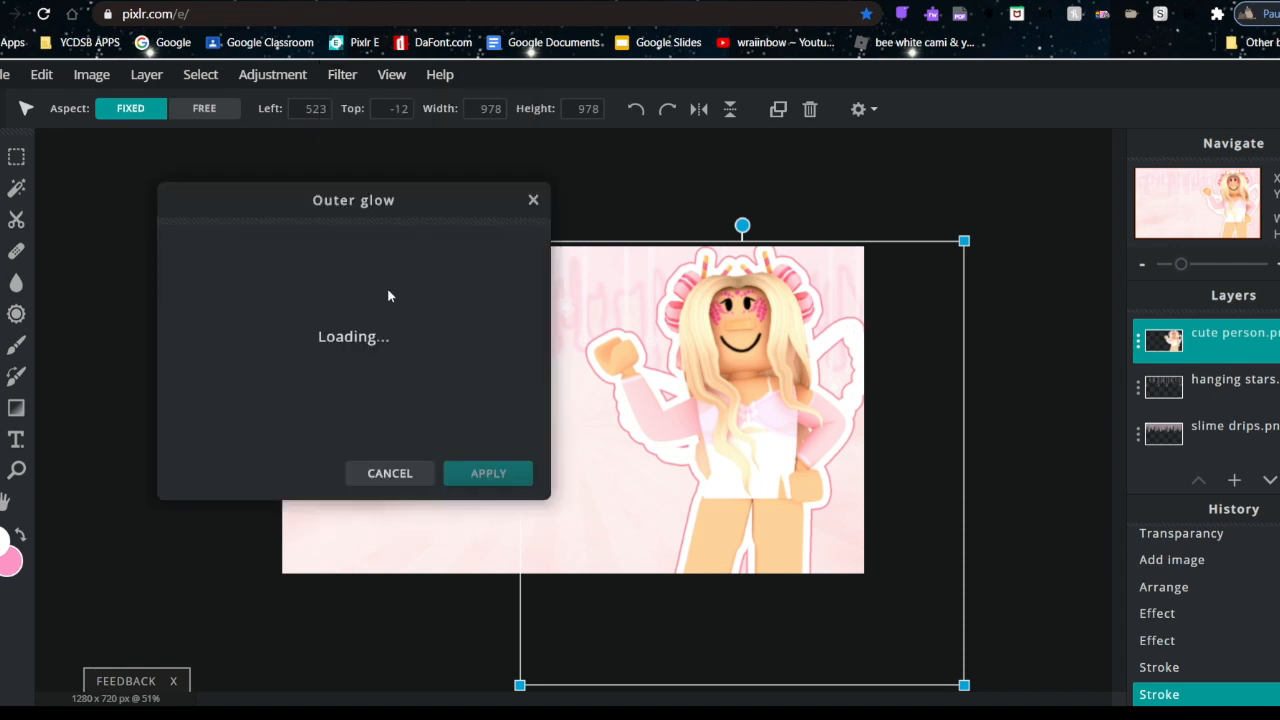
pyautogui.moveTo(216, 310); pyautogui.dragTo(249, 310)
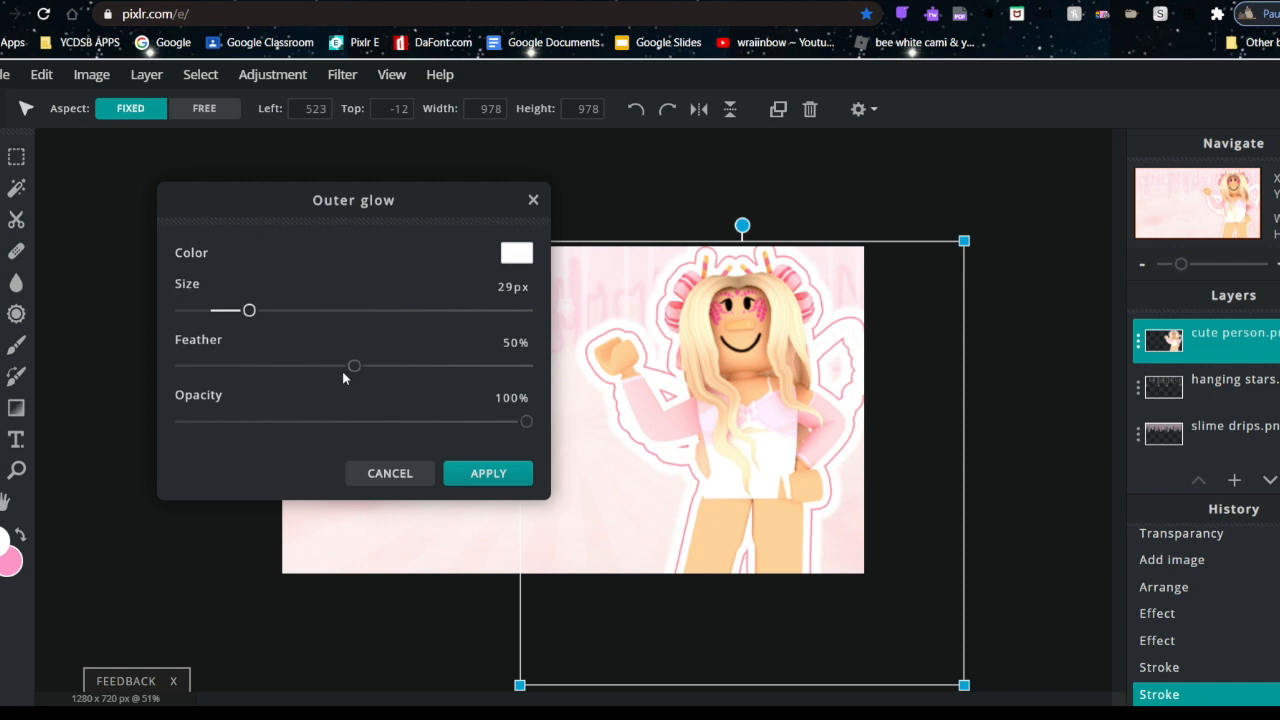
pyautogui.moveTo(371, 371); pyautogui.dragTo(752, 352)
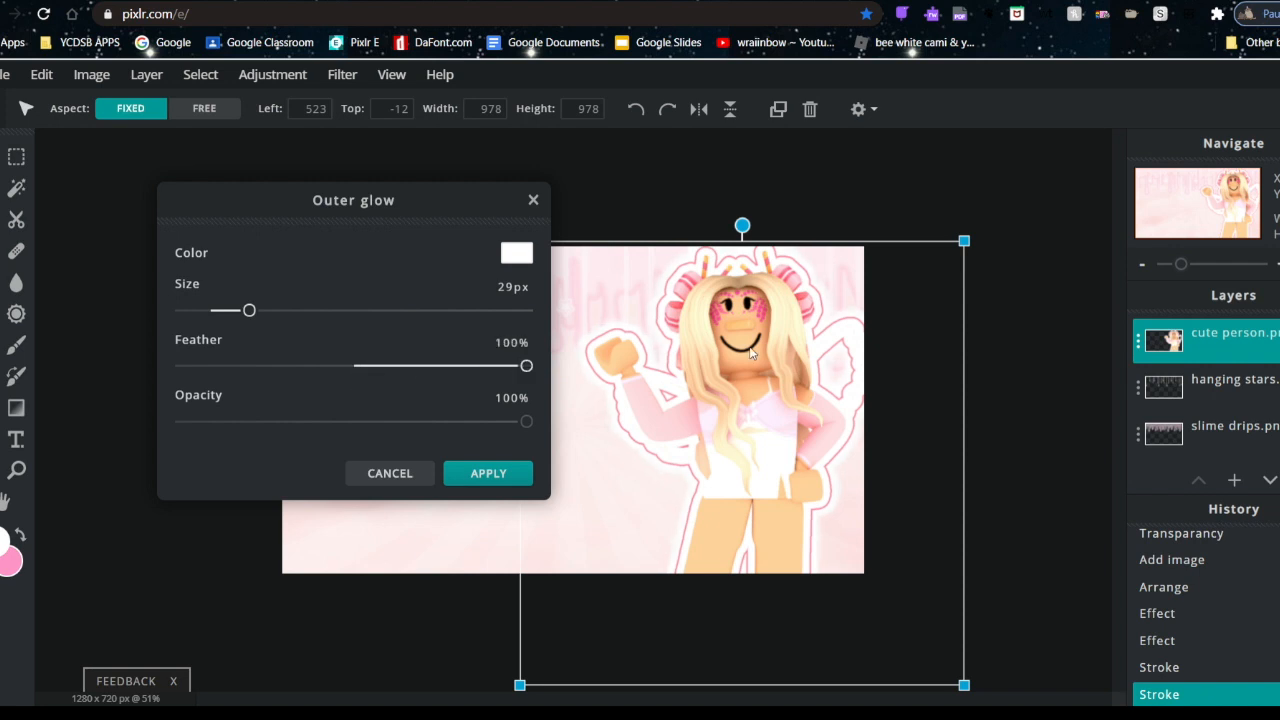
pyautogui.moveTo(527, 421); pyautogui.dragTo(364, 460)
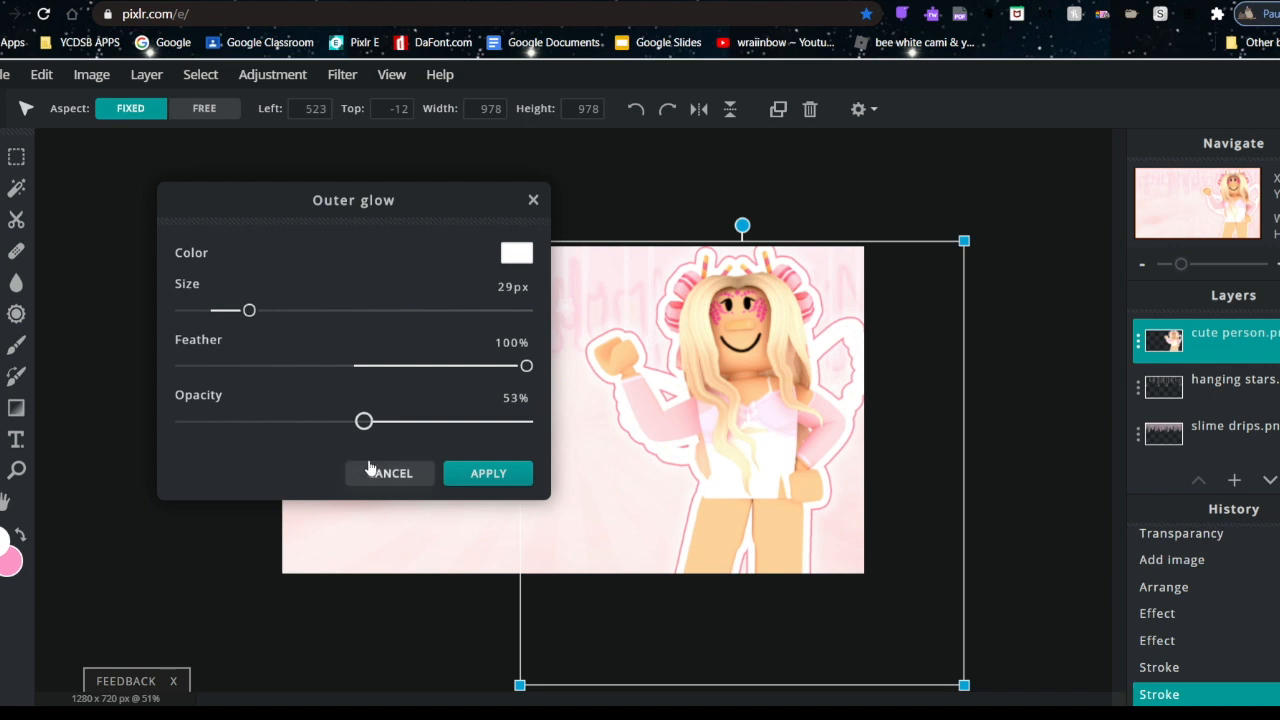
pyautogui.click(497, 478)
pyautogui.click(1088, 379)
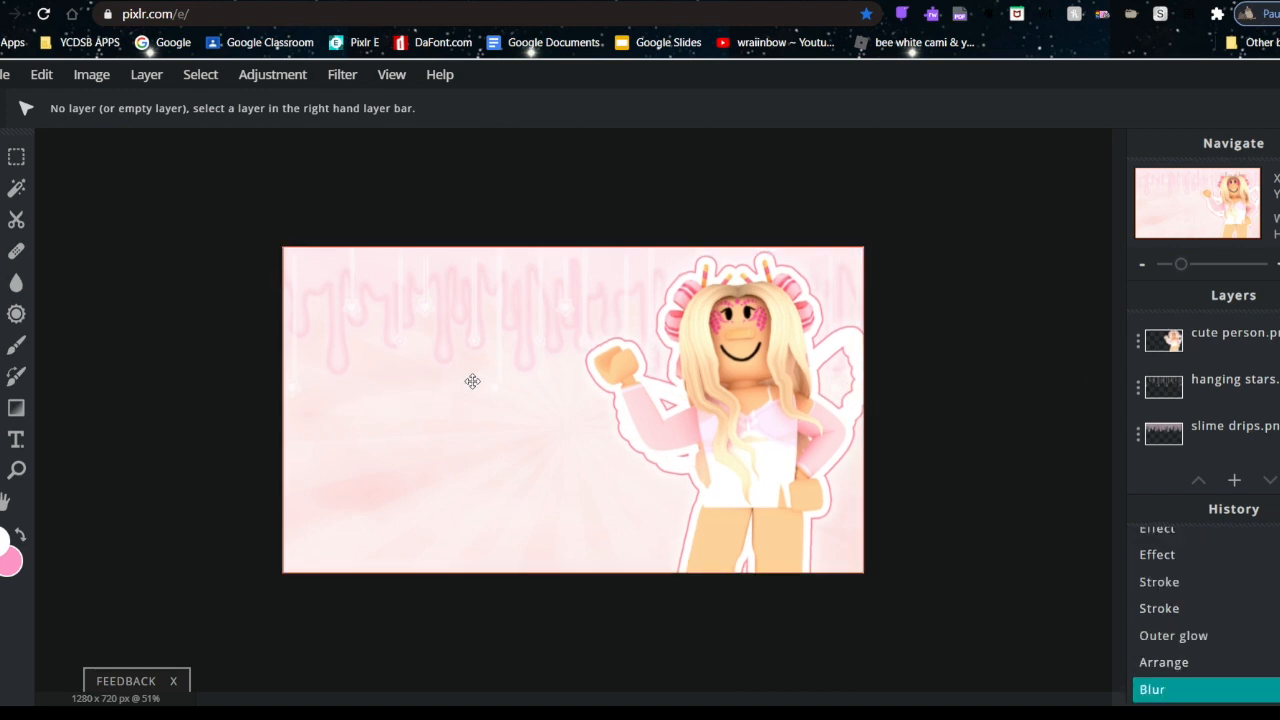
# Add a white text layer in the BEBASNEUE-REGULAR font at size 143.
pyautogui.click(18, 446)
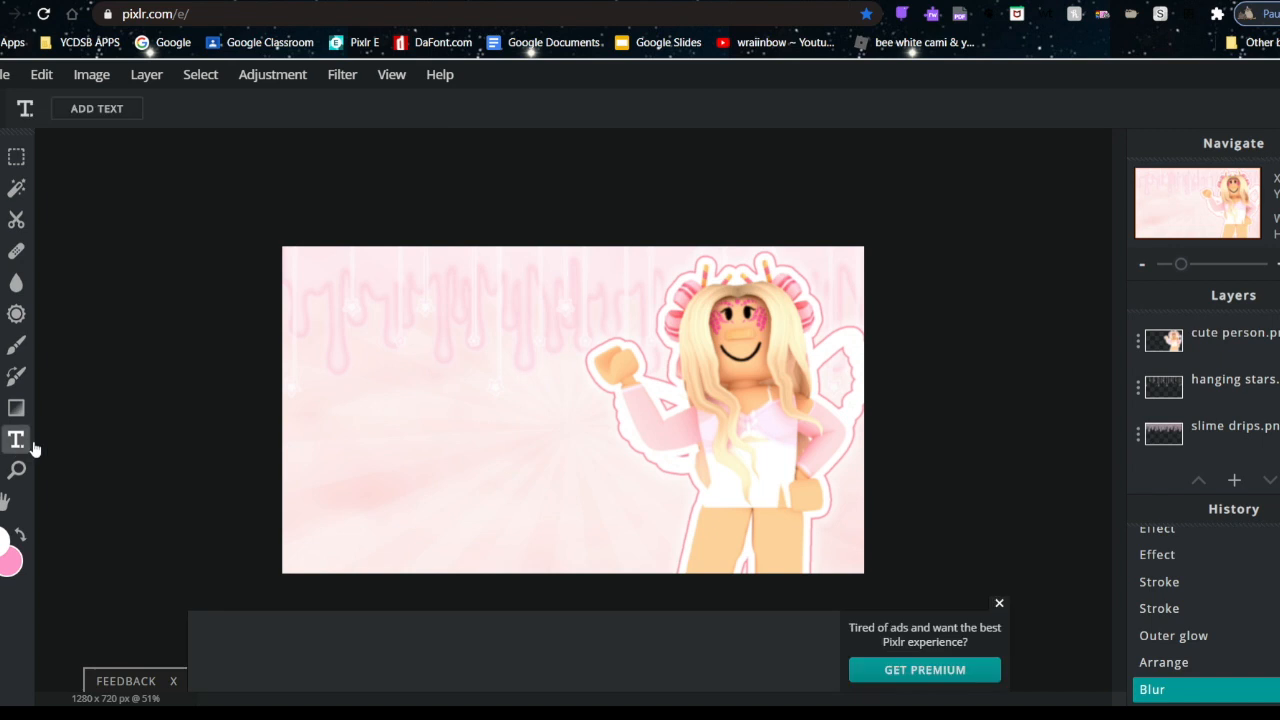
pyautogui.click(999, 604)
pyautogui.click(98, 114)
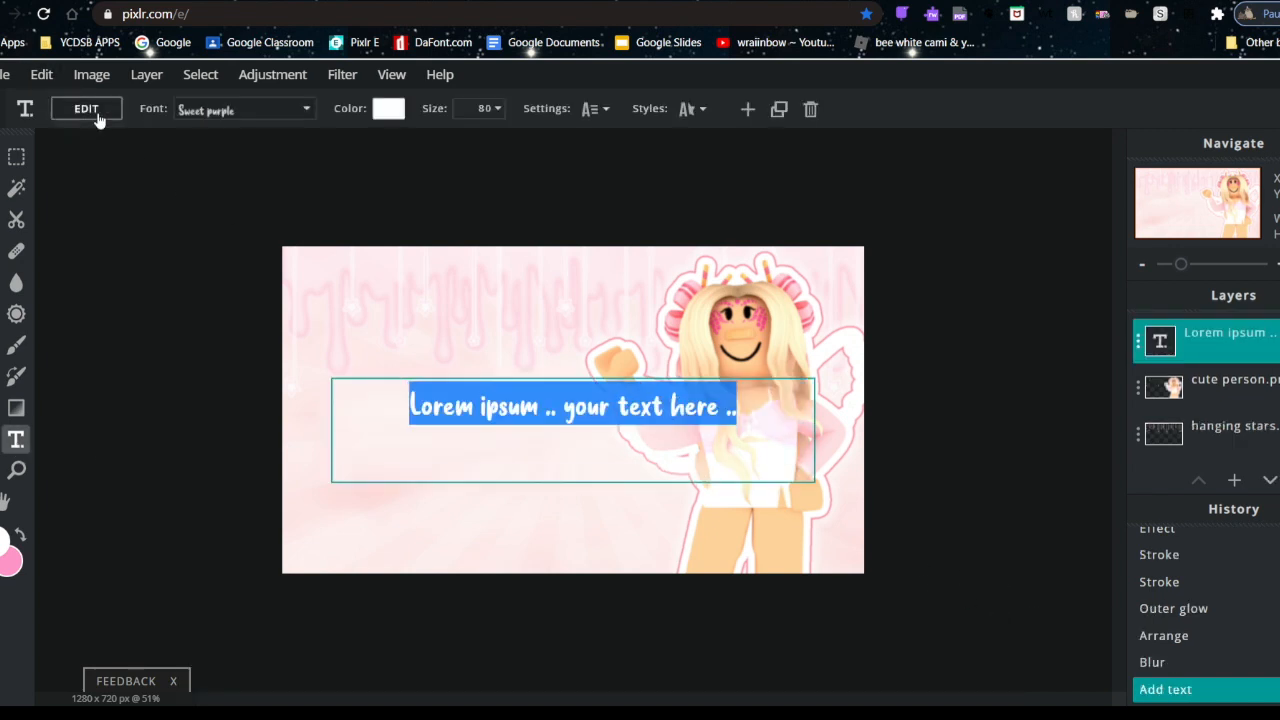
pyautogui.click(239, 117)
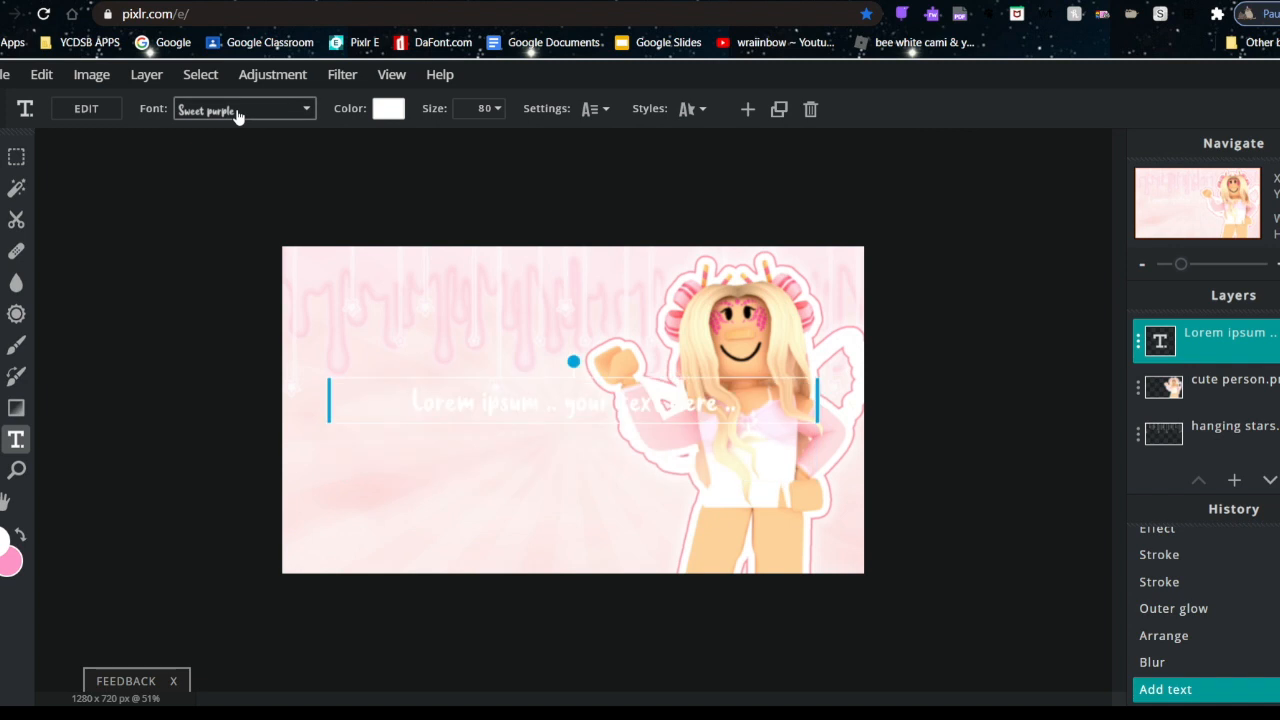
pyautogui.click(237, 112)
pyautogui.click(200, 288)
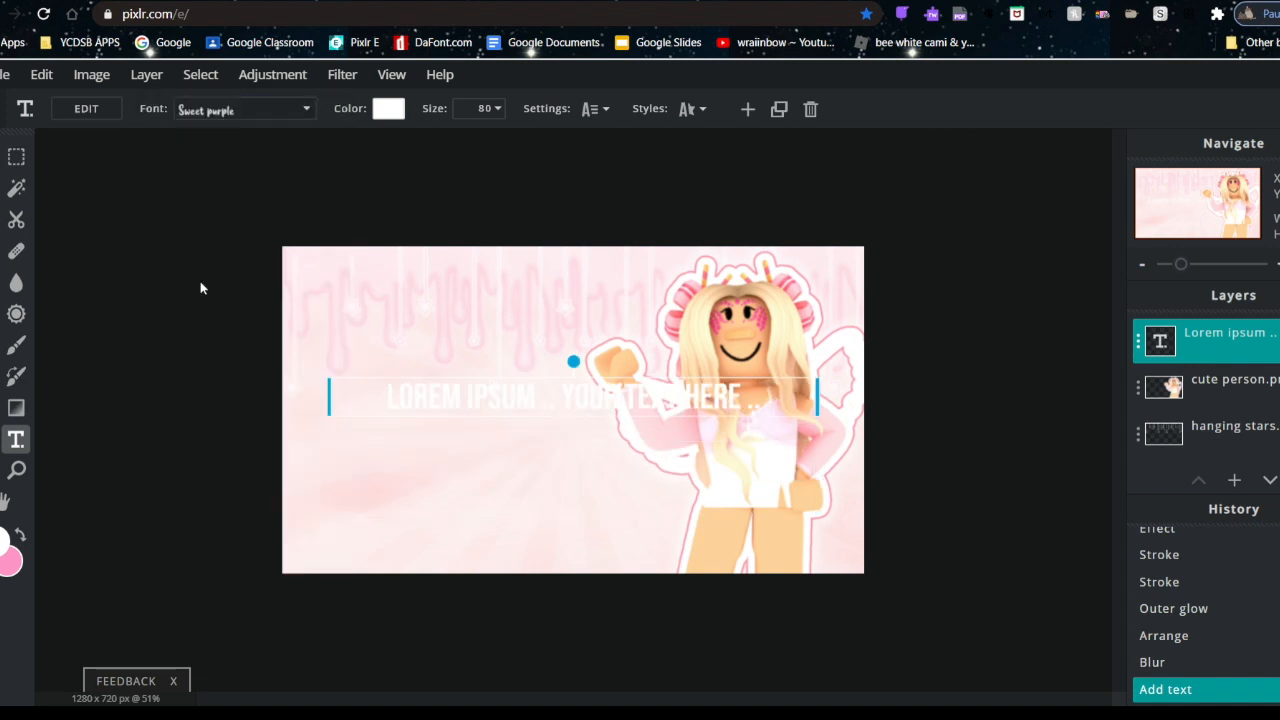
pyautogui.click(485, 108)
pyautogui.moveTo(363, 142); pyautogui.dragTo(373, 141)
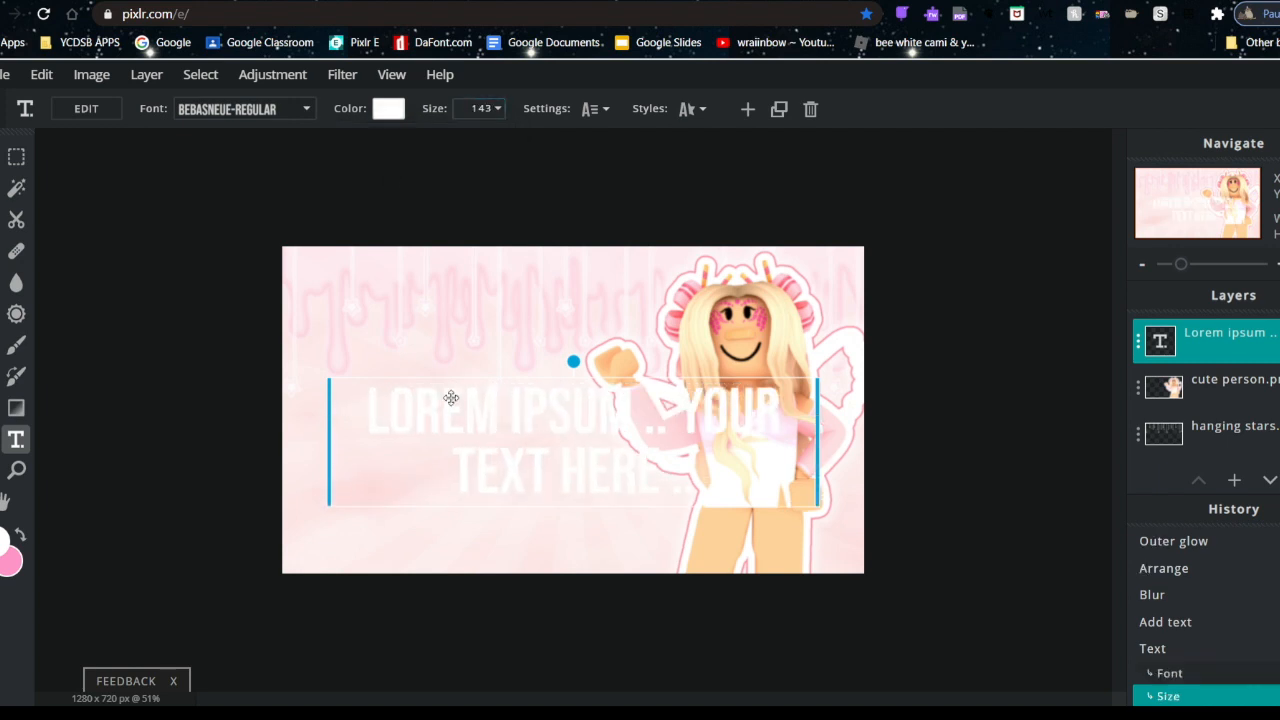
# Replace the placeholder text with "T", narrow its text box to one letter and place it on the canvas's upper left.
pyautogui.click(688, 108)
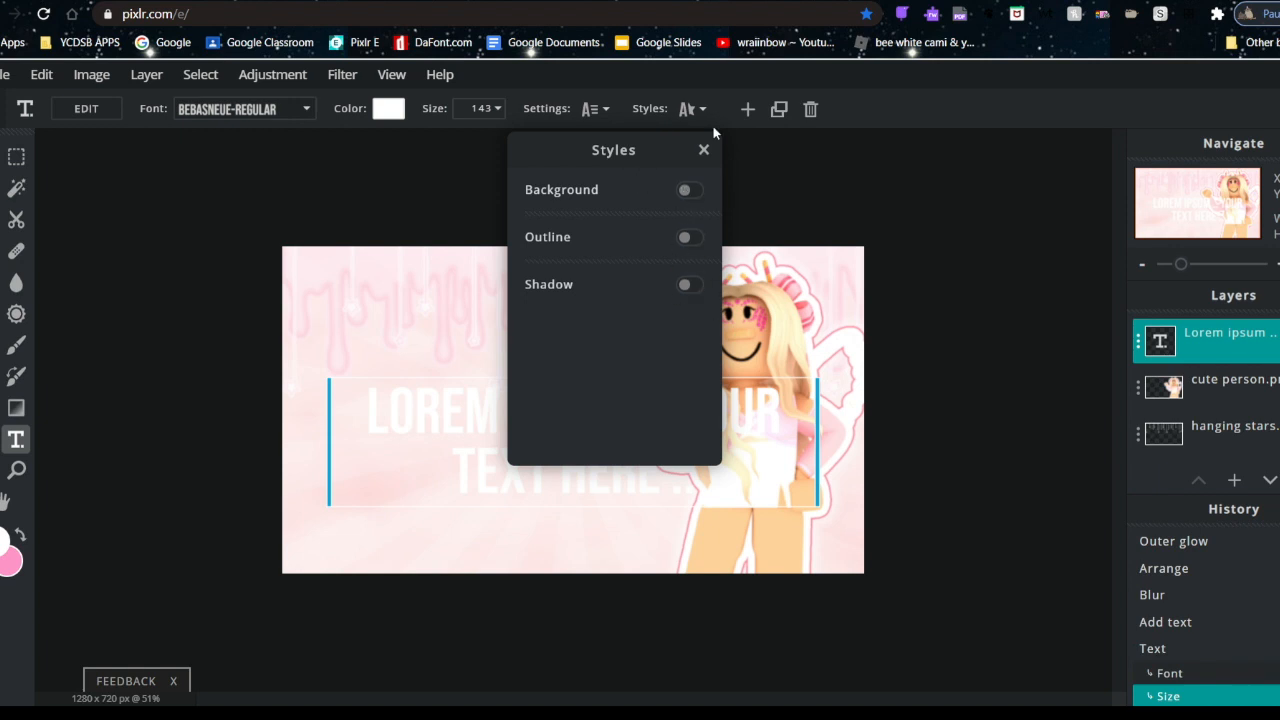
pyautogui.click(703, 149)
pyautogui.moveTo(547, 438); pyautogui.dragTo(491, 366)
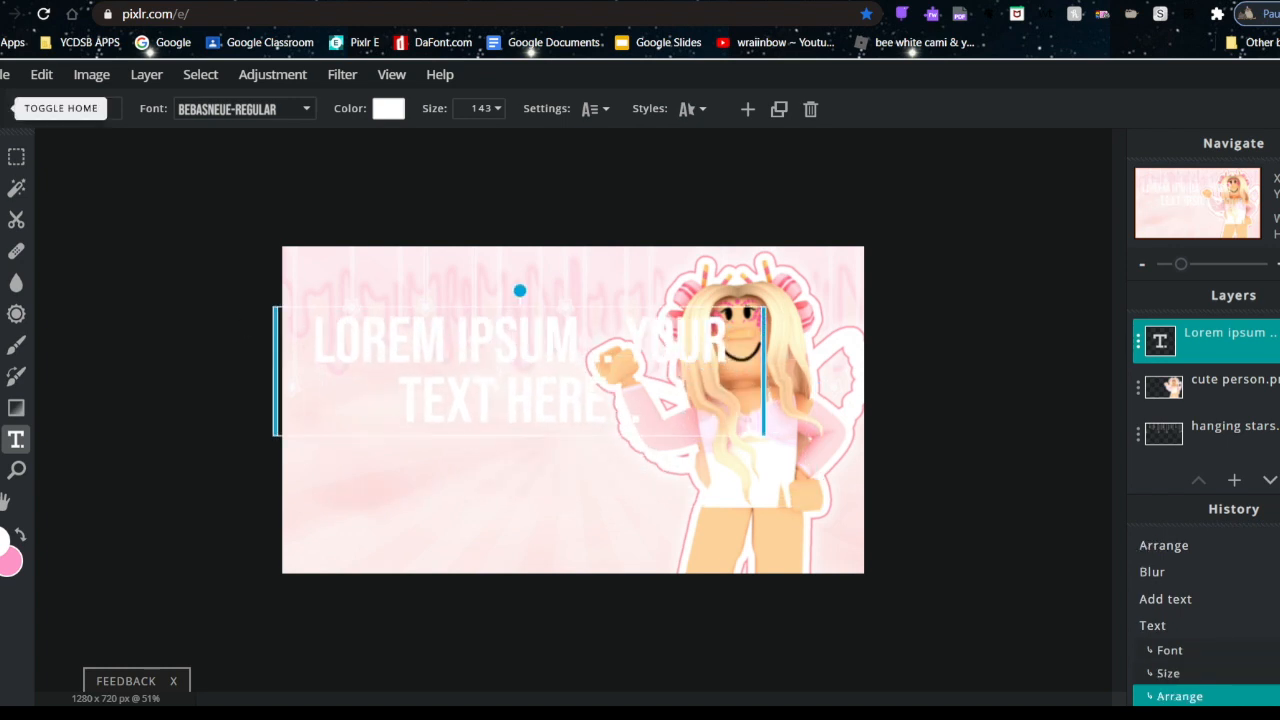
pyautogui.click(86, 108)
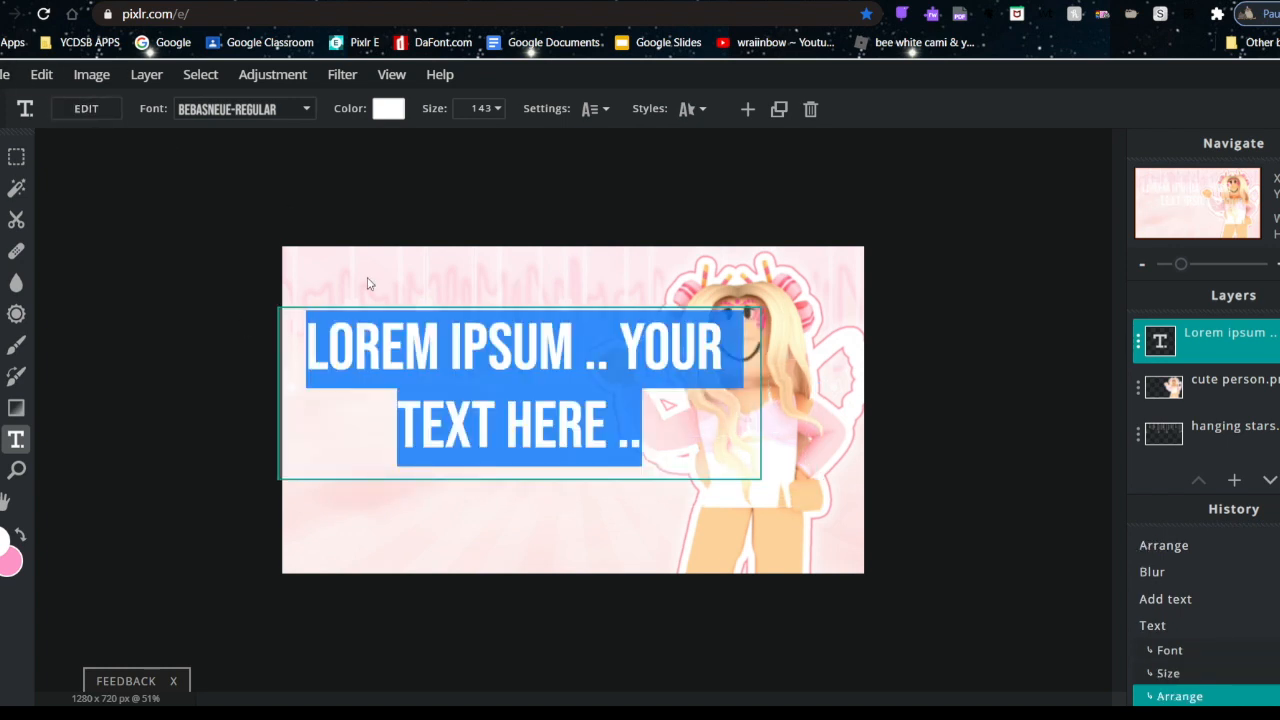
pyautogui.write('T')
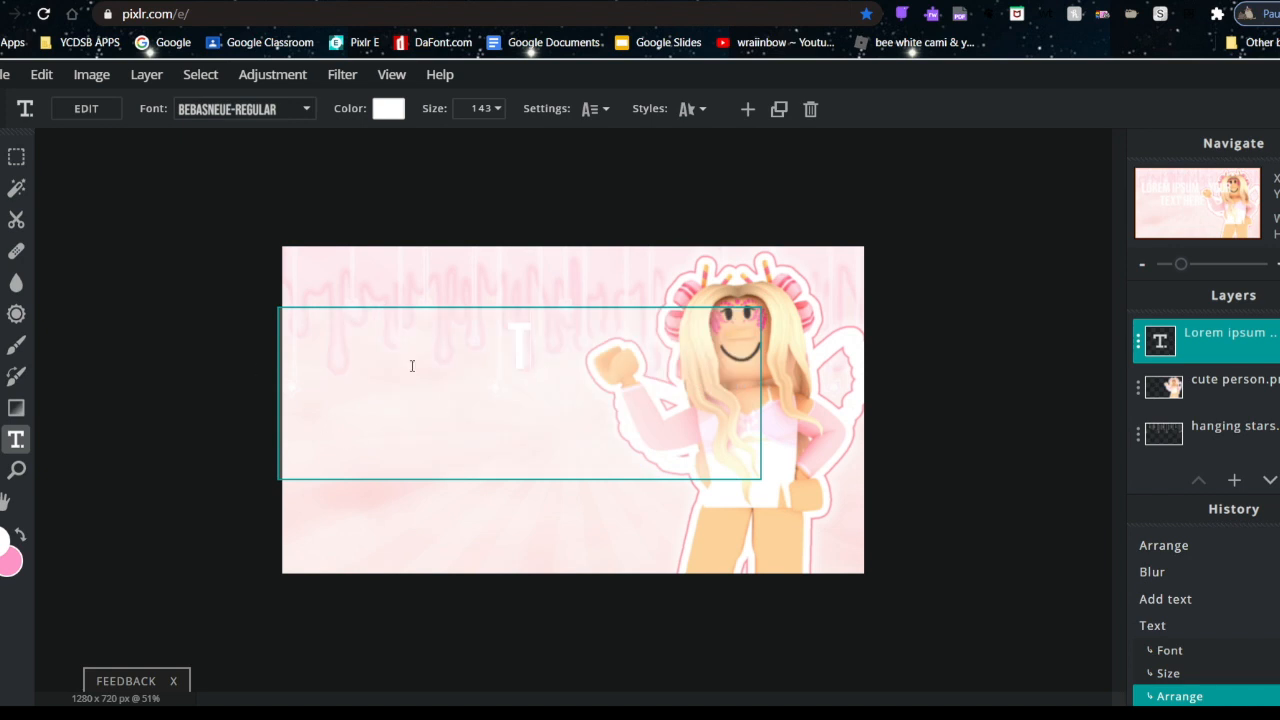
pyautogui.click(178, 355)
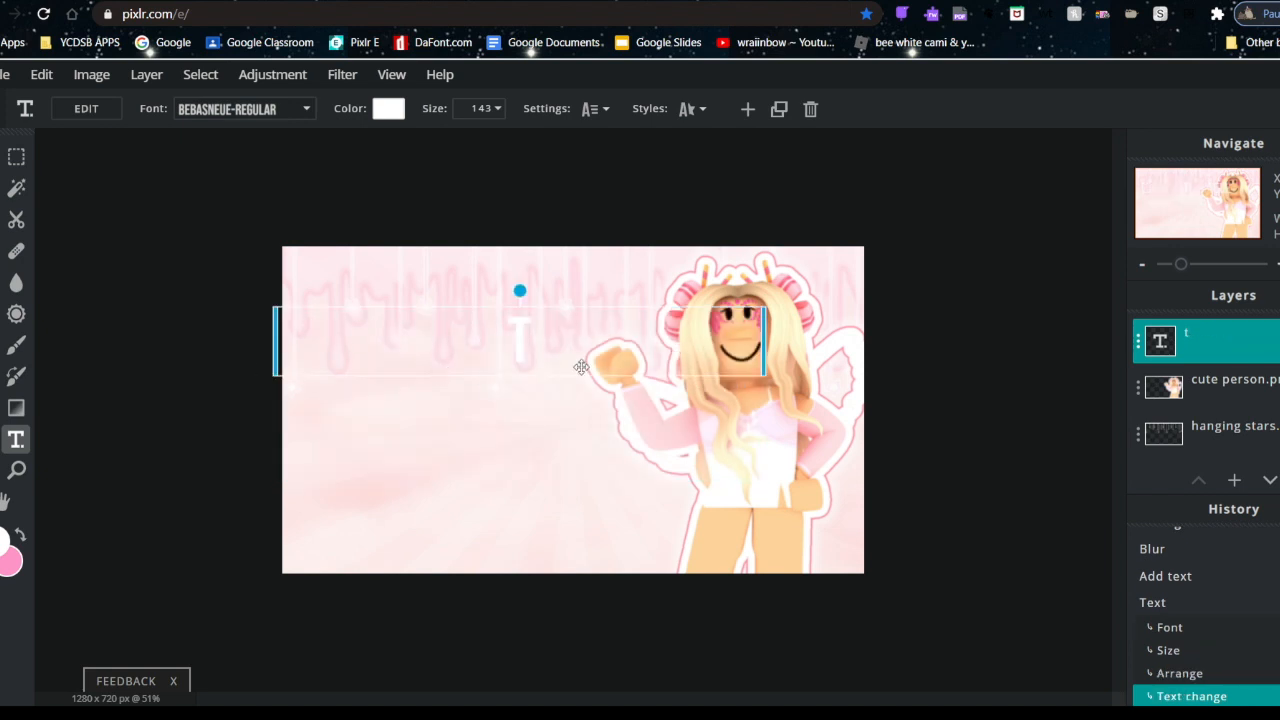
pyautogui.moveTo(774, 318); pyautogui.dragTo(321, 366)
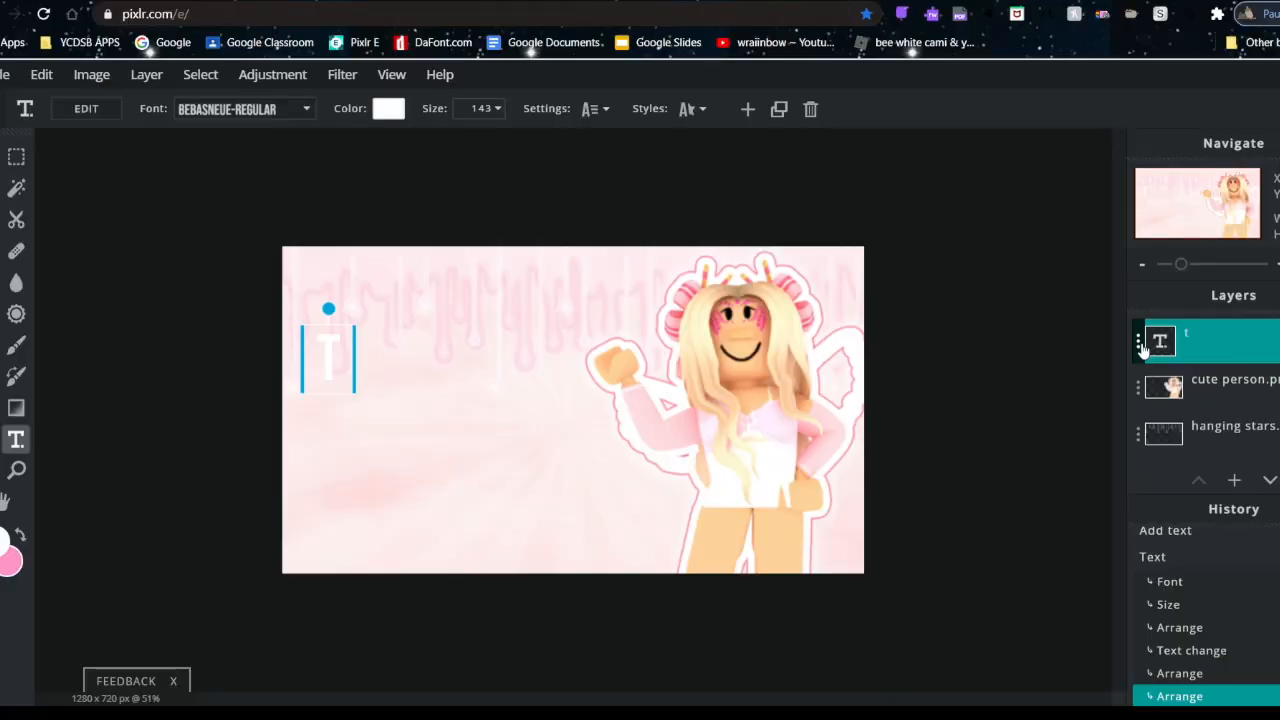
# Duplicate the T layer, place the copy directly to its right and change its letter to "H".
pyautogui.click(1140, 343)
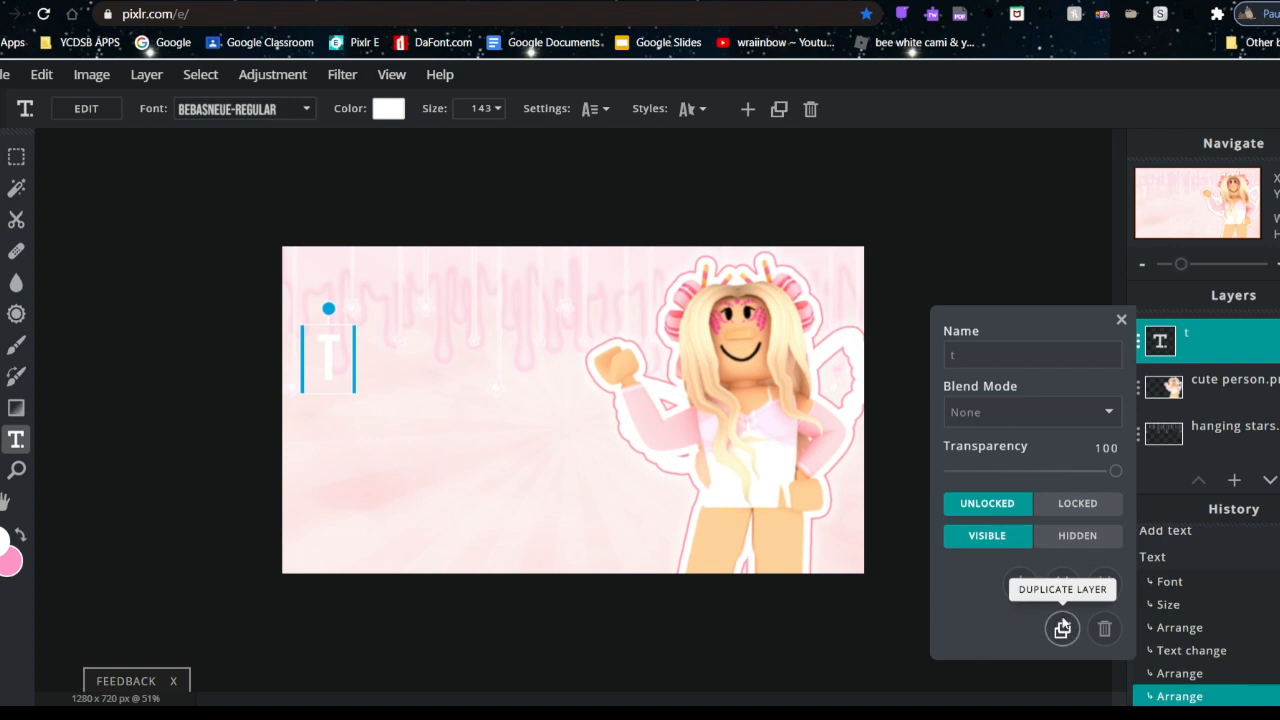
pyautogui.click(1062, 627)
pyautogui.moveTo(340, 354); pyautogui.dragTo(368, 355)
pyautogui.doubleClick(368, 357)
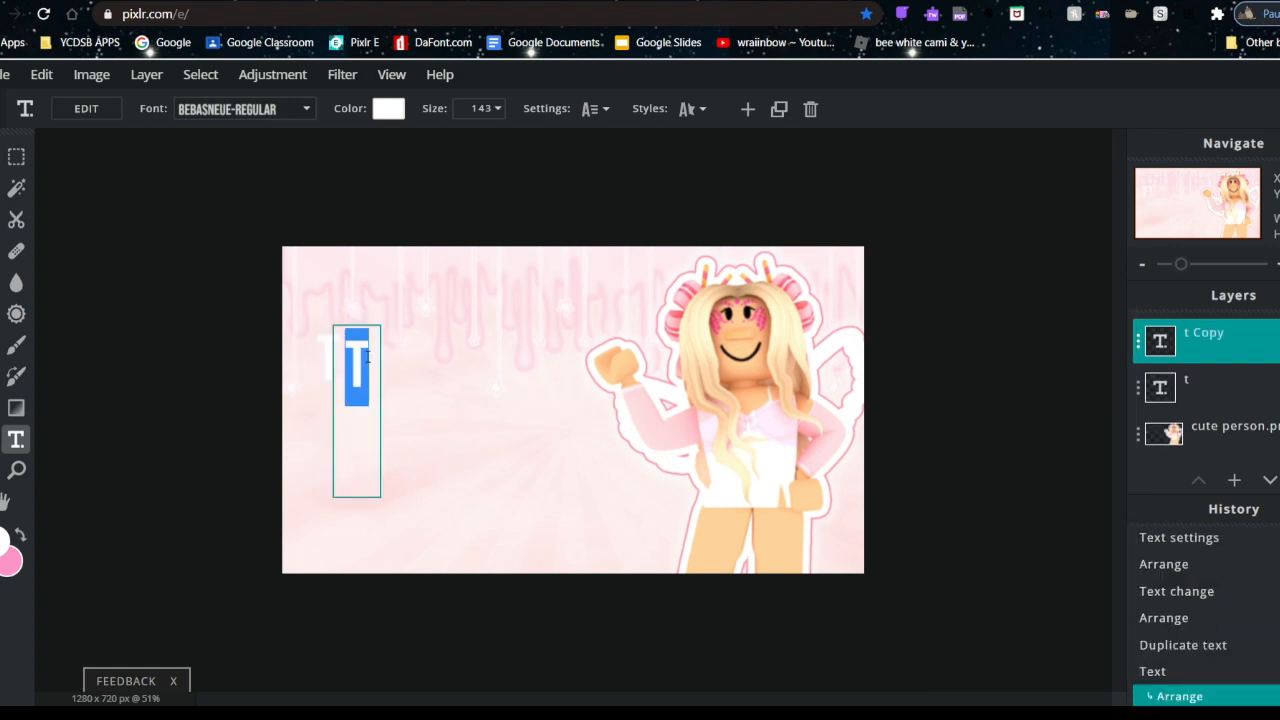
pyautogui.write('h')
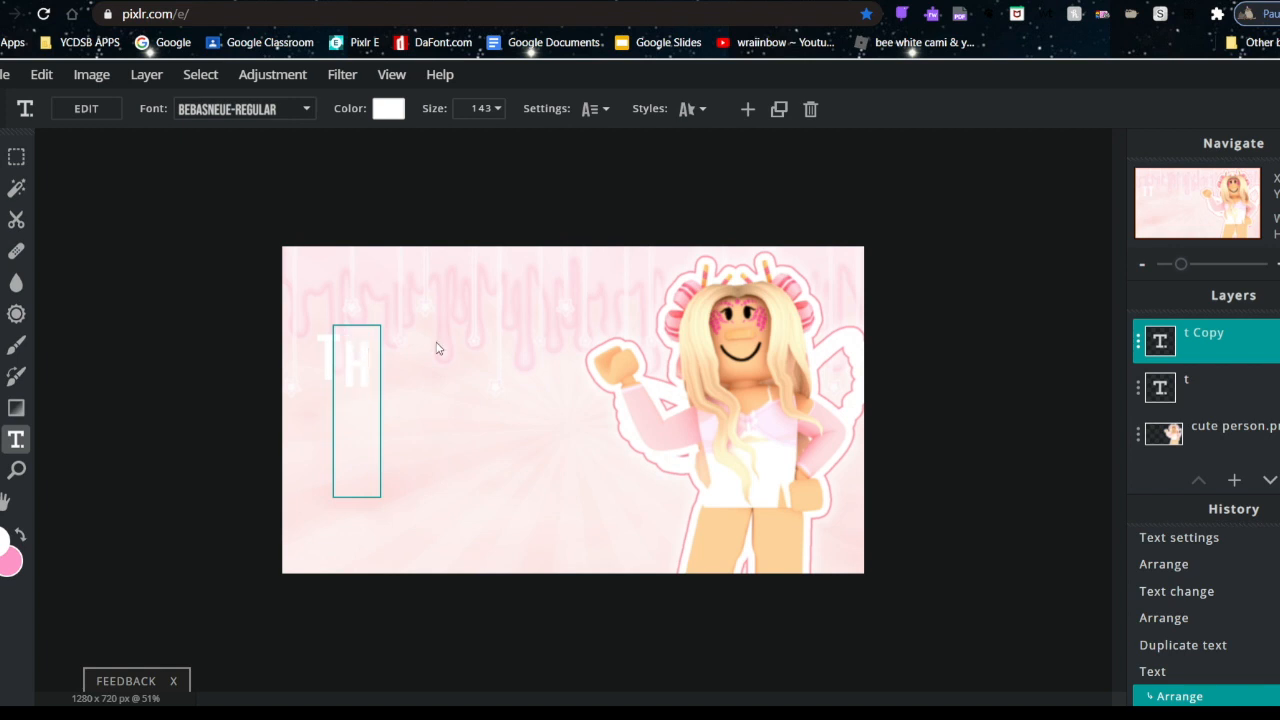
pyautogui.click(436, 348)
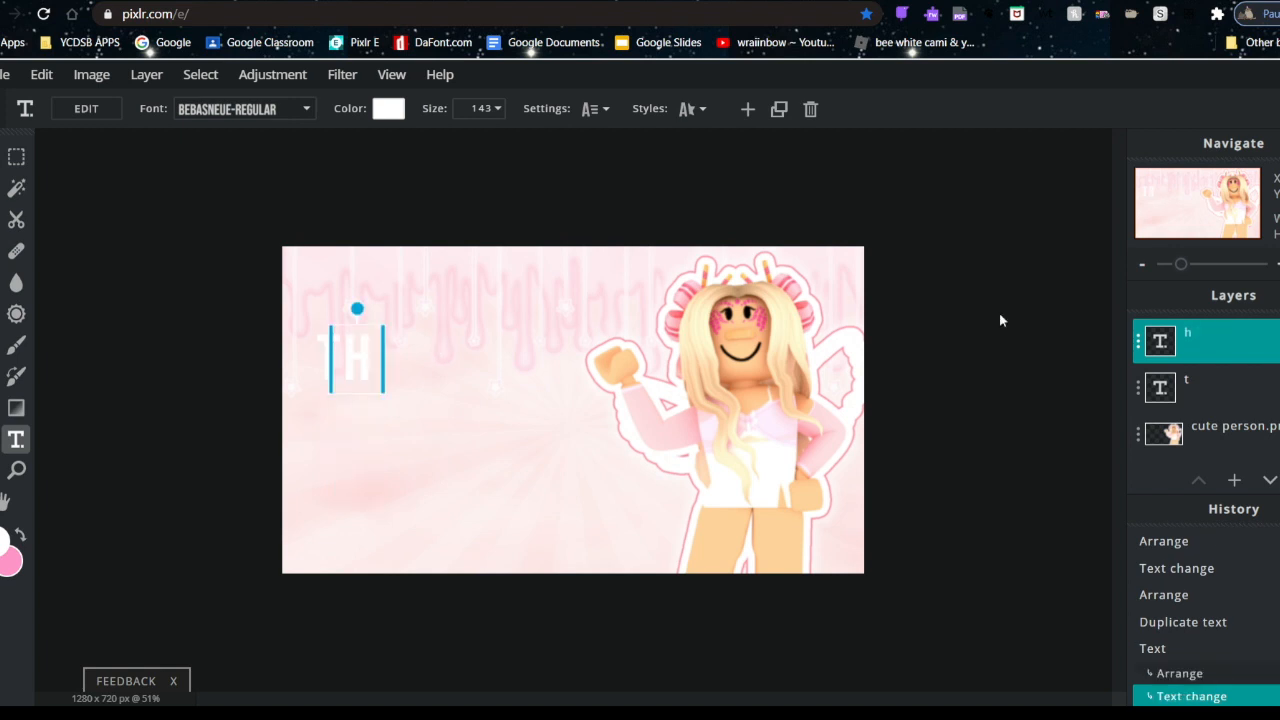
# Add the letters "U" and "M" after the H as separate text layers by duplicating and editing the previous letter.
pyautogui.click(1150, 341)
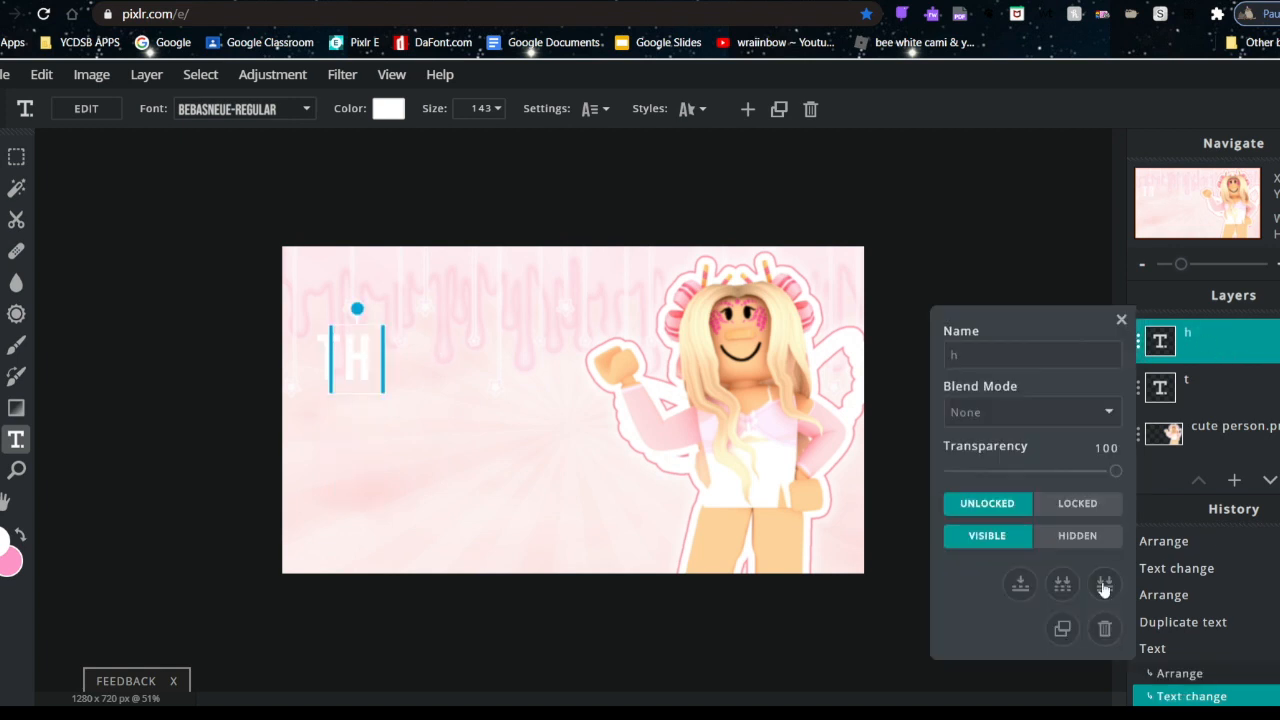
pyautogui.click(1065, 630)
pyautogui.doubleClick(360, 366)
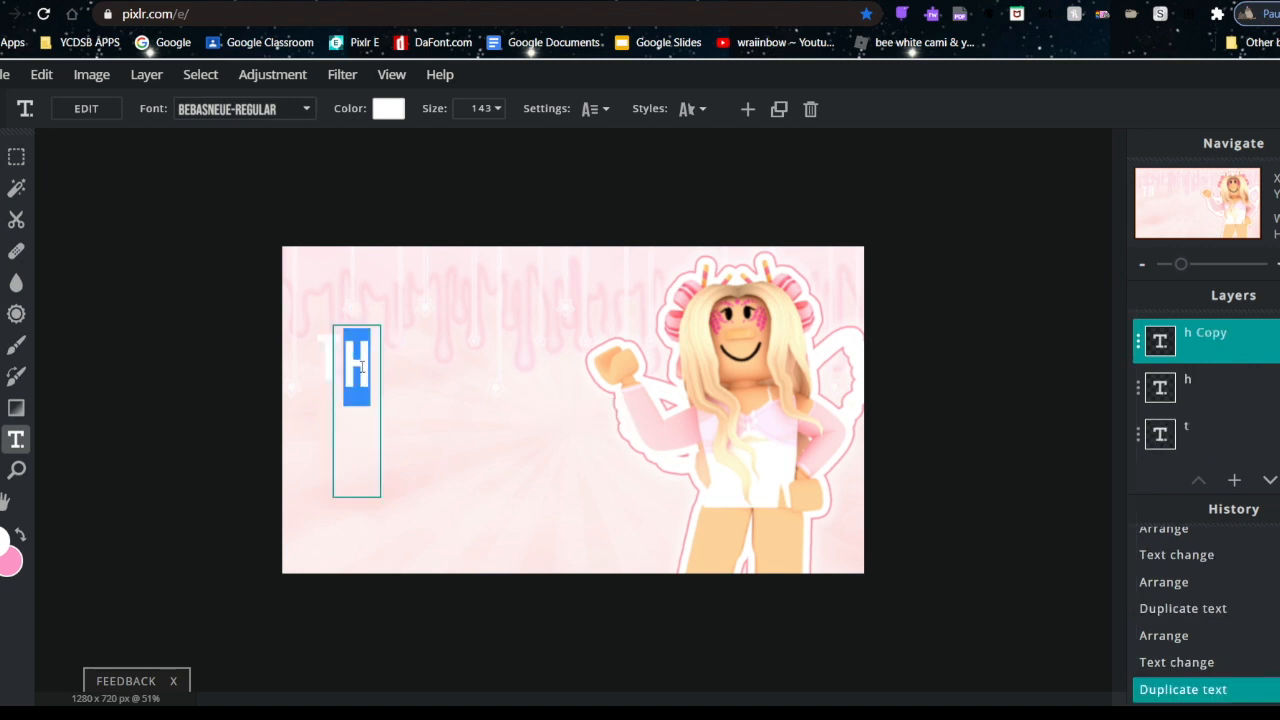
pyautogui.write('u')
pyautogui.moveTo(366, 366); pyautogui.dragTo(462, 367)
pyautogui.click(1138, 342)
pyautogui.click(1062, 629)
pyautogui.doubleClick(384, 364)
pyautogui.write('m')
# Add the letters "B" and "N" after the M as separate duplicated text layers.
pyautogui.click(1138, 342)
pyautogui.click(1062, 629)
pyautogui.doubleClick(458, 362)
pyautogui.write('b')
pyautogui.click(1138, 342)
pyautogui.click(1062, 629)
pyautogui.doubleClick(454, 357)
pyautogui.write('n')
# Add the letters "A" and "I" after the N as separate duplicated text layers.
pyautogui.click(1062, 629)
pyautogui.doubleClick(512, 361)
pyautogui.write('a')
pyautogui.click(1138, 342)
pyautogui.click(1062, 629)
pyautogui.doubleClick(538, 364)
pyautogui.write('i')
# Duplicate the I layer, place the copy to its right and change it to "L" to complete THUMBNAIL.
pyautogui.click(1138, 342)
pyautogui.click(1062, 629)
pyautogui.moveTo(532, 364); pyautogui.dragTo(551, 364)
pyautogui.doubleClick(551, 362)
pyautogui.write('l')
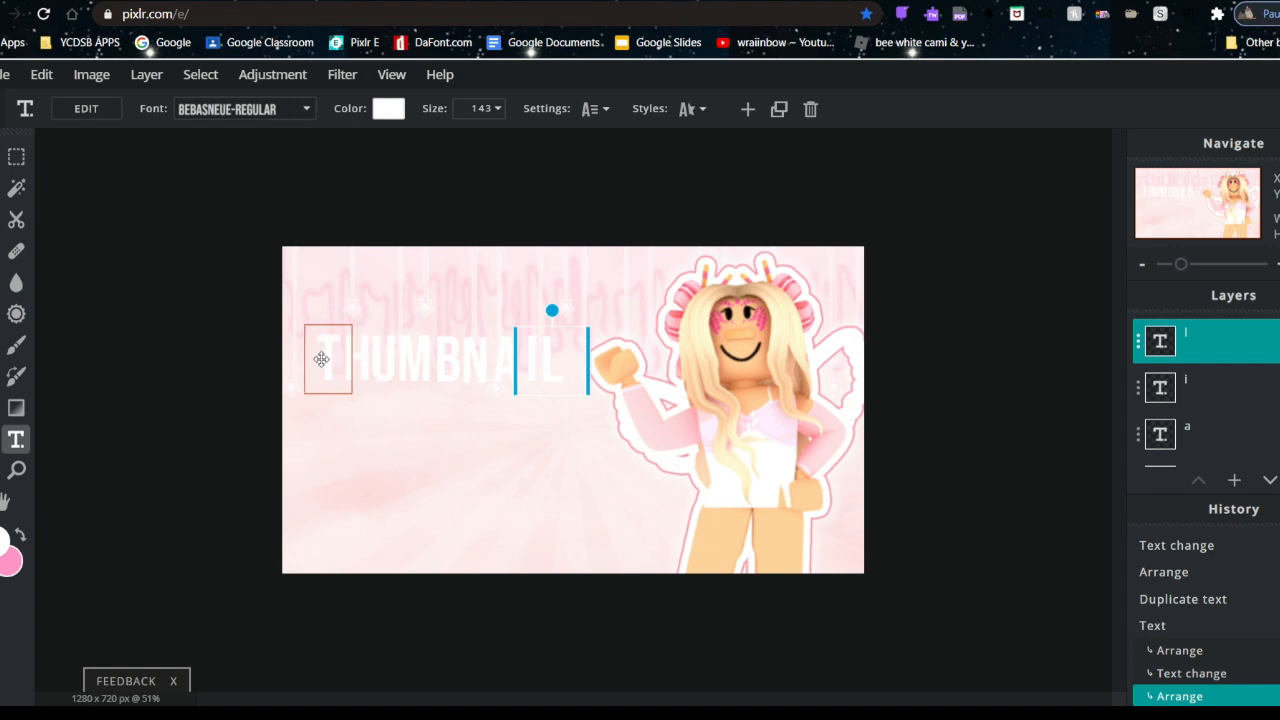
# Rotate the letter T slightly counterclockwise to start the arch of the word.
pyautogui.click(335, 359)
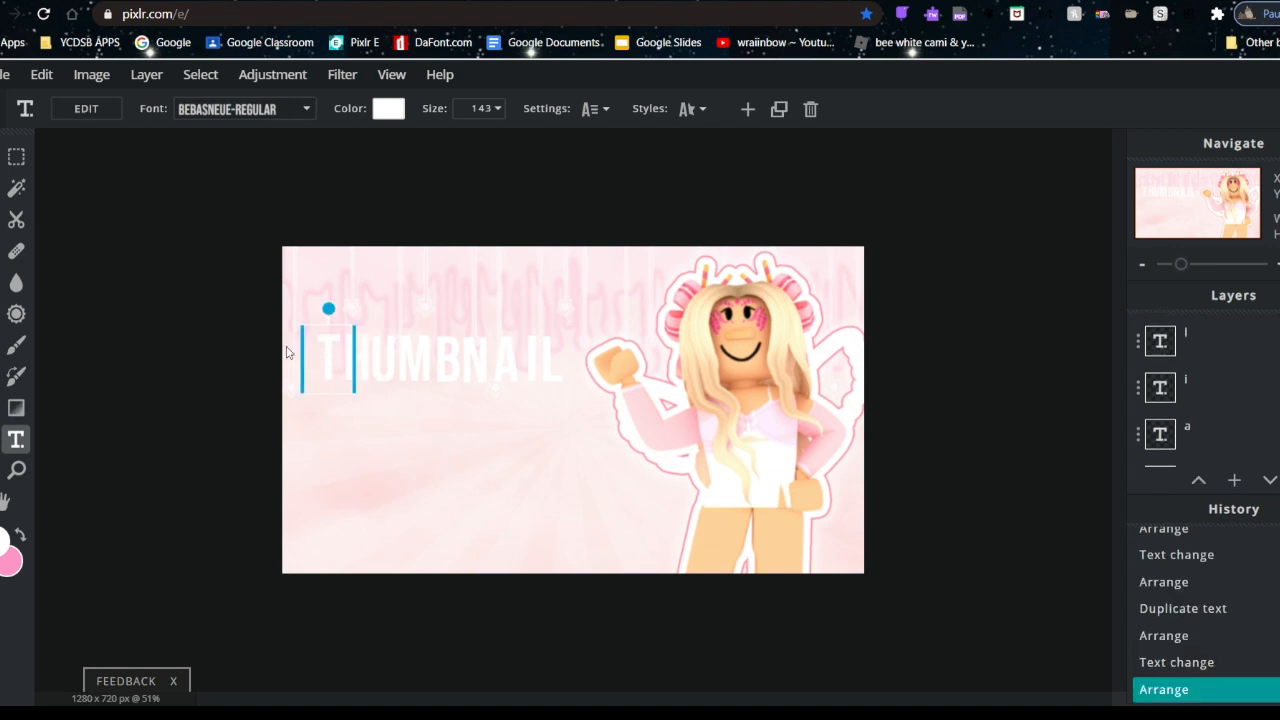
pyautogui.moveTo(340, 320); pyautogui.dragTo(334, 321)
pyautogui.moveTo(329, 320); pyautogui.dragTo(330, 320)
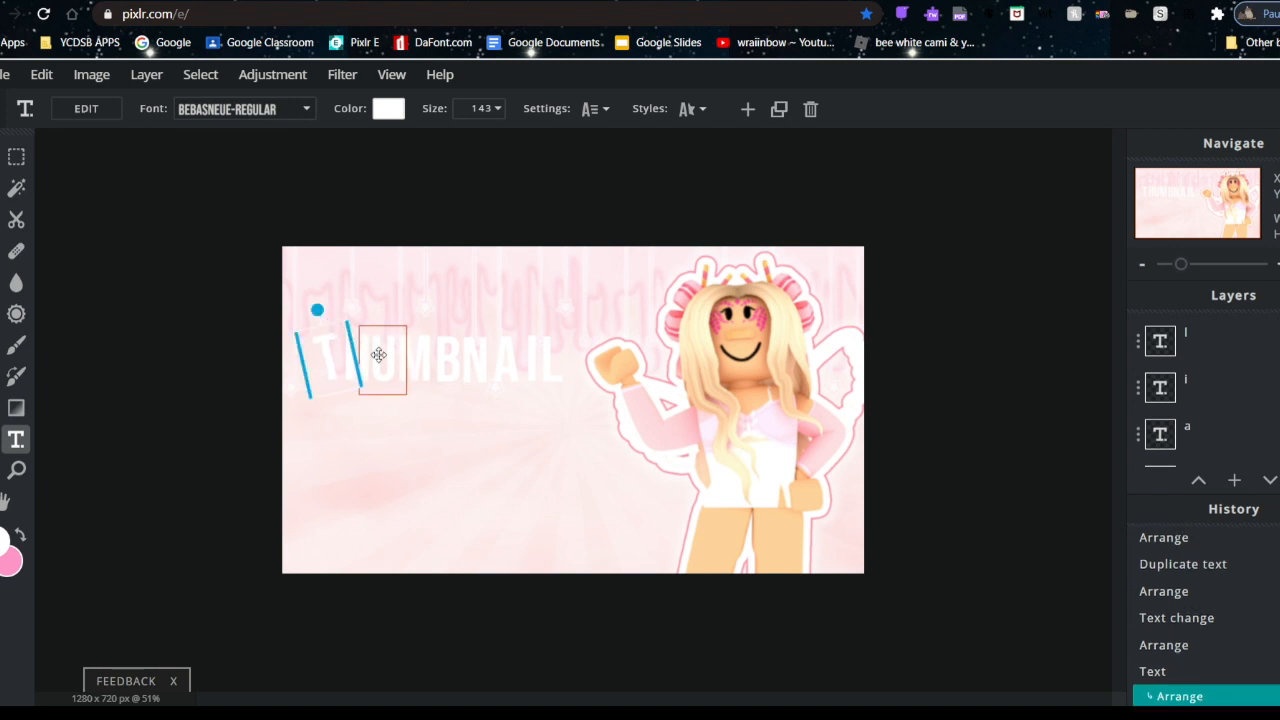
pyautogui.click(417, 429)
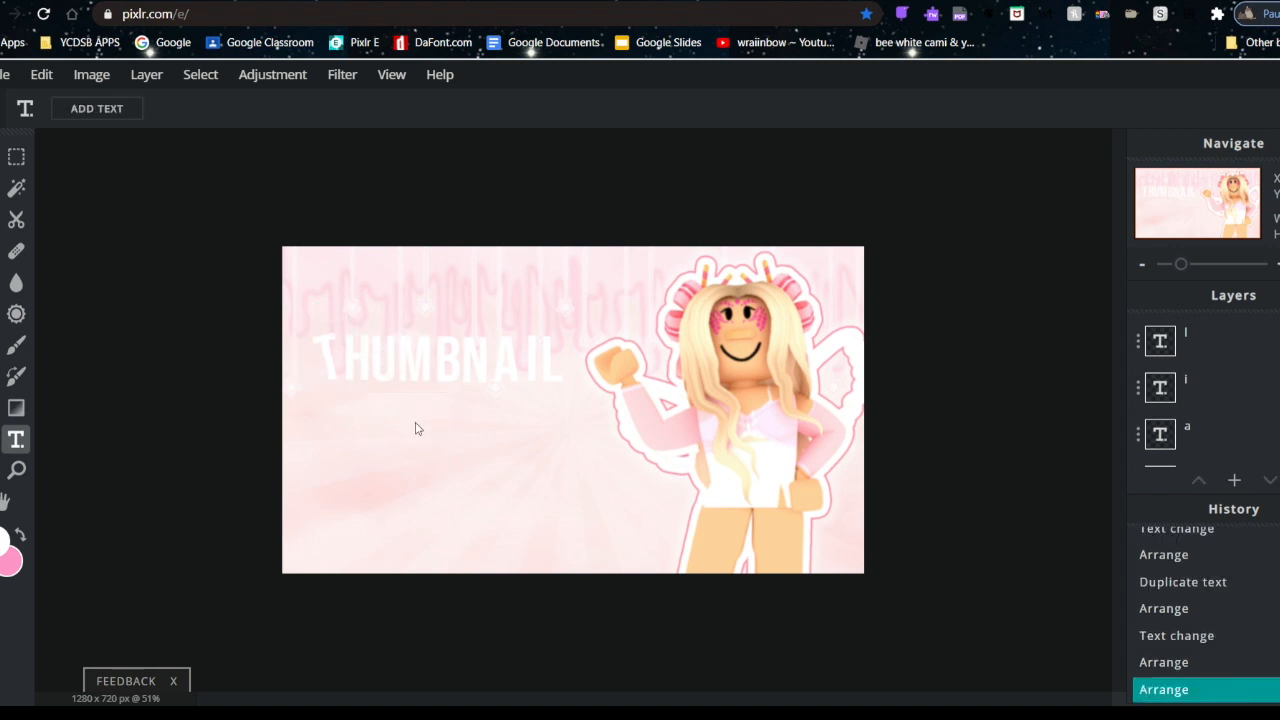
# Raise the B and tilt and shift the H and U so the first letters rise along an arch.
pyautogui.click(359, 366)
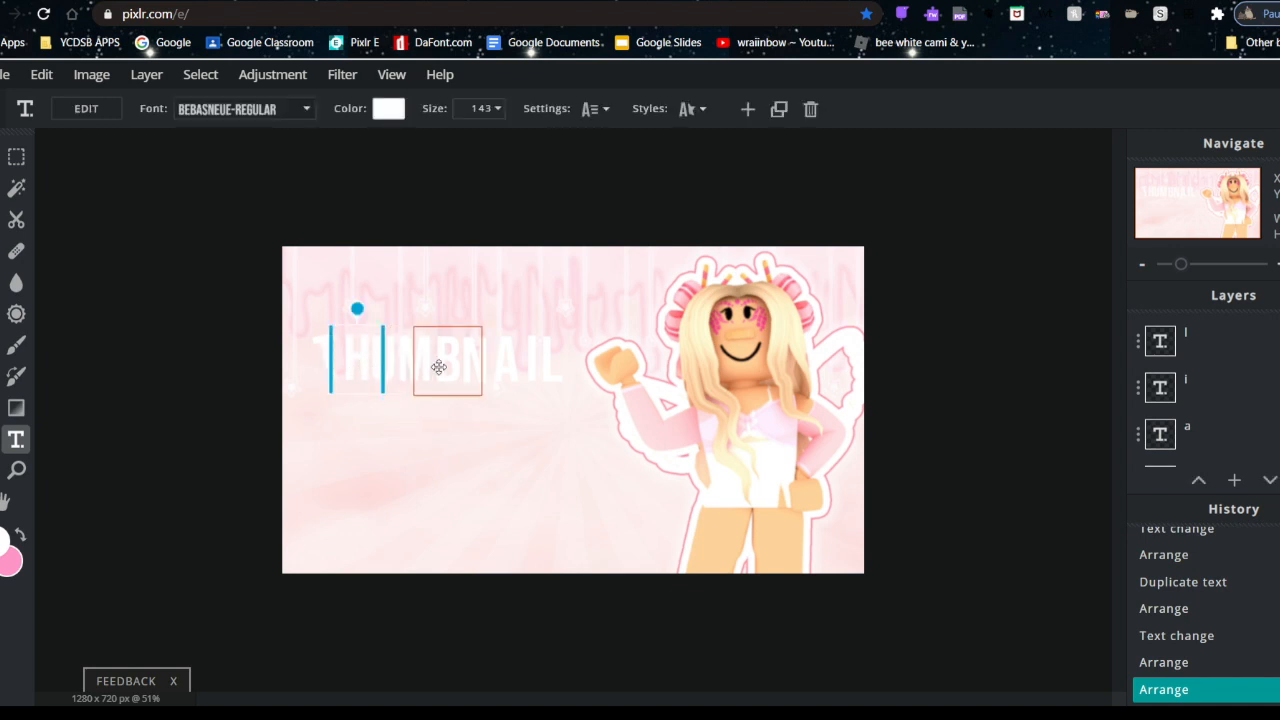
pyautogui.click(445, 366)
pyautogui.moveTo(453, 366); pyautogui.dragTo(445, 337)
pyautogui.click(360, 352)
pyautogui.click(387, 367)
pyautogui.moveTo(360, 350); pyautogui.dragTo(334, 366)
pyautogui.click(327, 356)
pyautogui.click(388, 362)
pyautogui.moveTo(375, 298); pyautogui.dragTo(367, 300)
pyautogui.moveTo(386, 357); pyautogui.dragTo(387, 353)
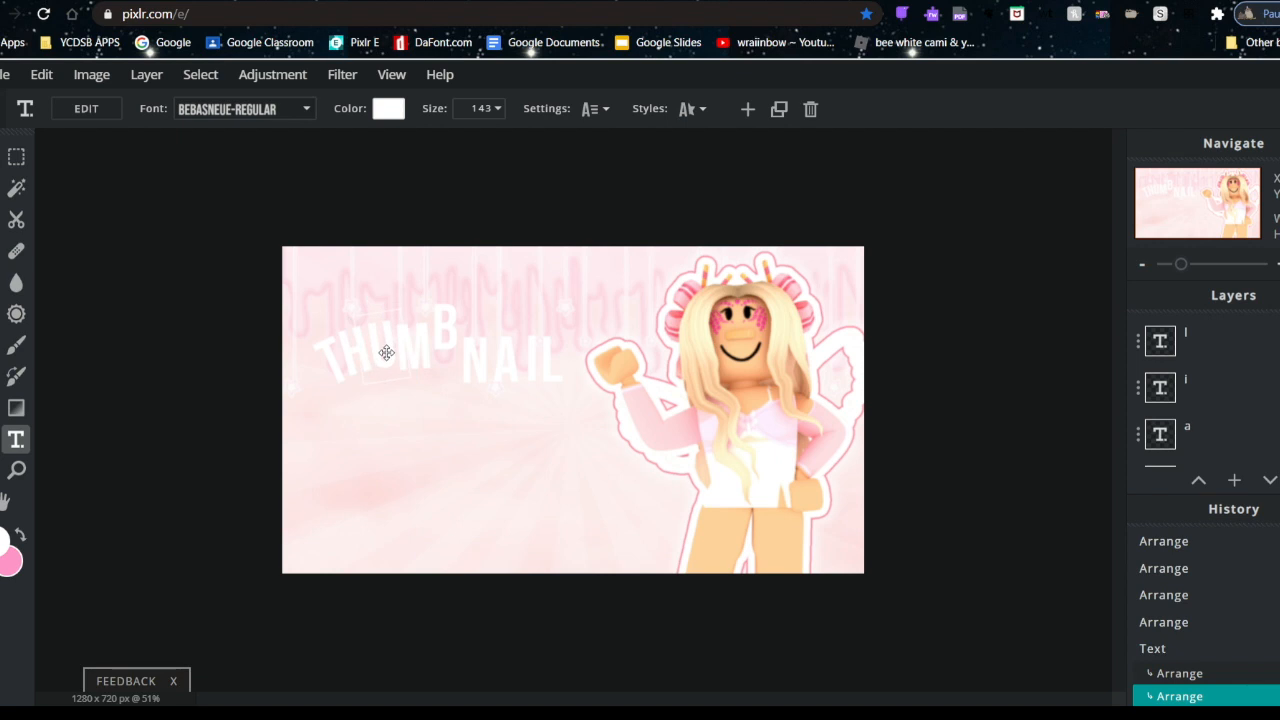
# Shift the middle letters and the N, A and I close together, tilting the A to continue the arch.
pyautogui.click(328, 356)
pyautogui.click(421, 378)
pyautogui.click(454, 328)
pyautogui.moveTo(456, 321); pyautogui.dragTo(490, 350)
pyautogui.click(477, 368)
pyautogui.click(499, 365)
pyautogui.moveTo(500, 297); pyautogui.dragTo(514, 309)
pyautogui.click(531, 366)
pyautogui.moveTo(529, 366); pyautogui.dragTo(517, 357)
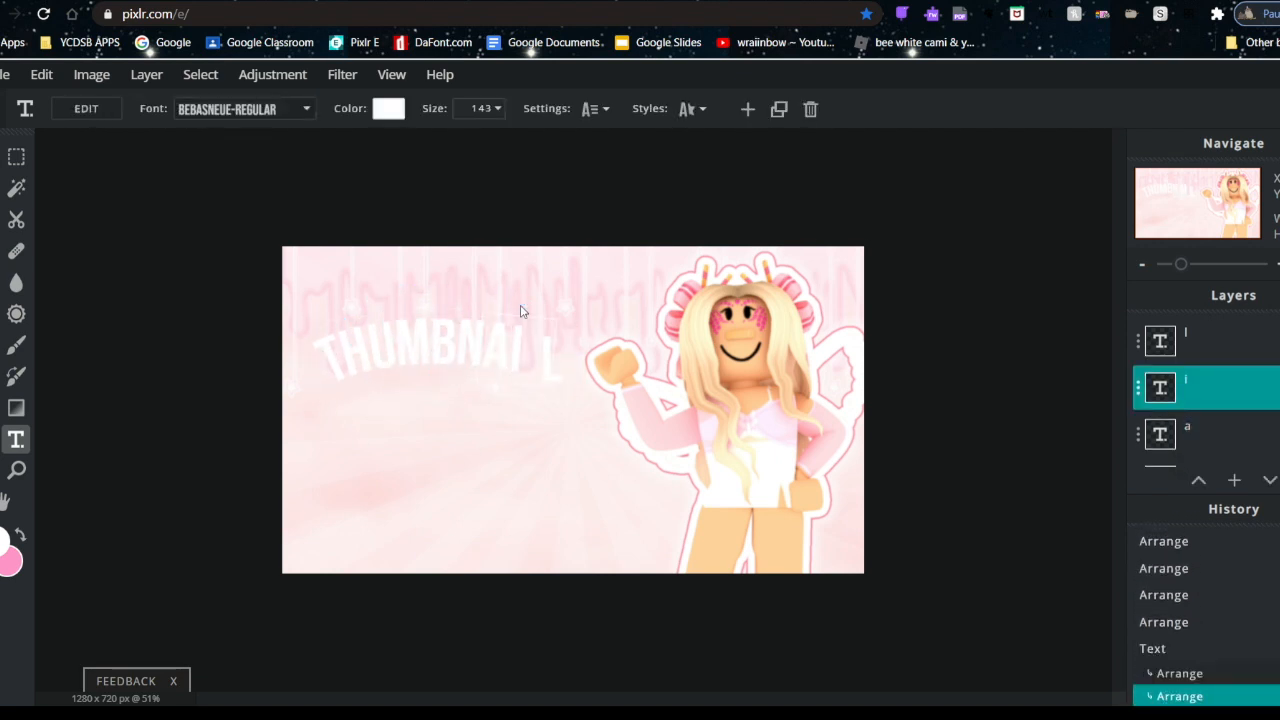
# Rotate the I and L clockwise and move the L next to the I to finish the arched word.
pyautogui.moveTo(517, 301); pyautogui.dragTo(524, 303)
pyautogui.click(550, 367)
pyautogui.moveTo(550, 367); pyautogui.dragTo(537, 357)
pyautogui.moveTo(535, 300); pyautogui.dragTo(550, 305)
# Merge the separate letter layers of THUMBNAIL down into one layer, starting from the L.
pyautogui.click(1156, 317)
pyautogui.click(1192, 339)
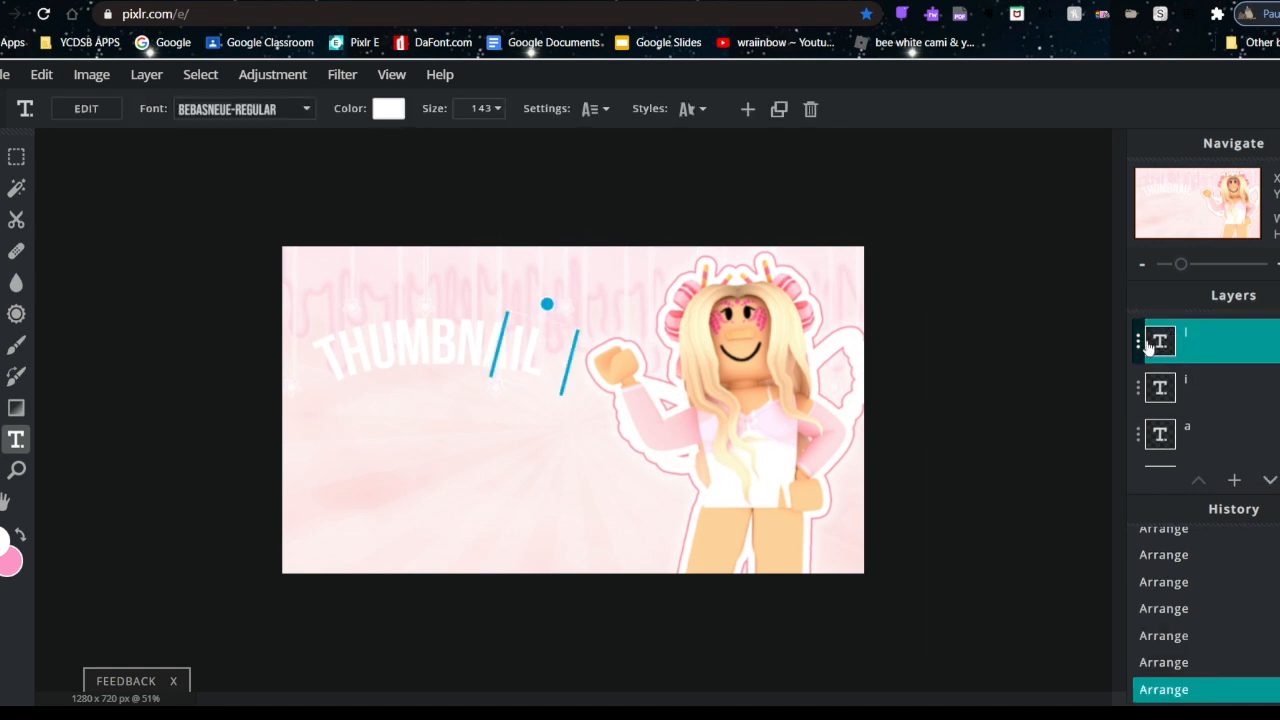
pyautogui.click(1155, 347)
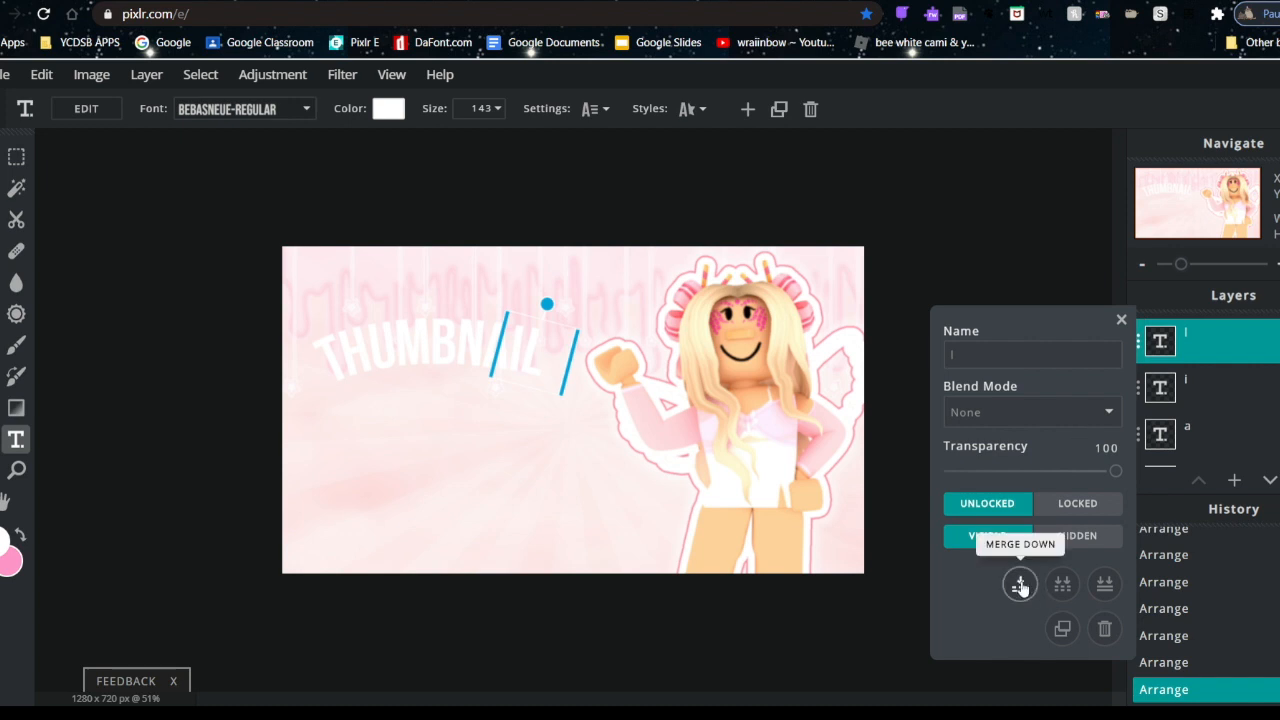
pyautogui.click(1020, 587)
pyautogui.click(1145, 340)
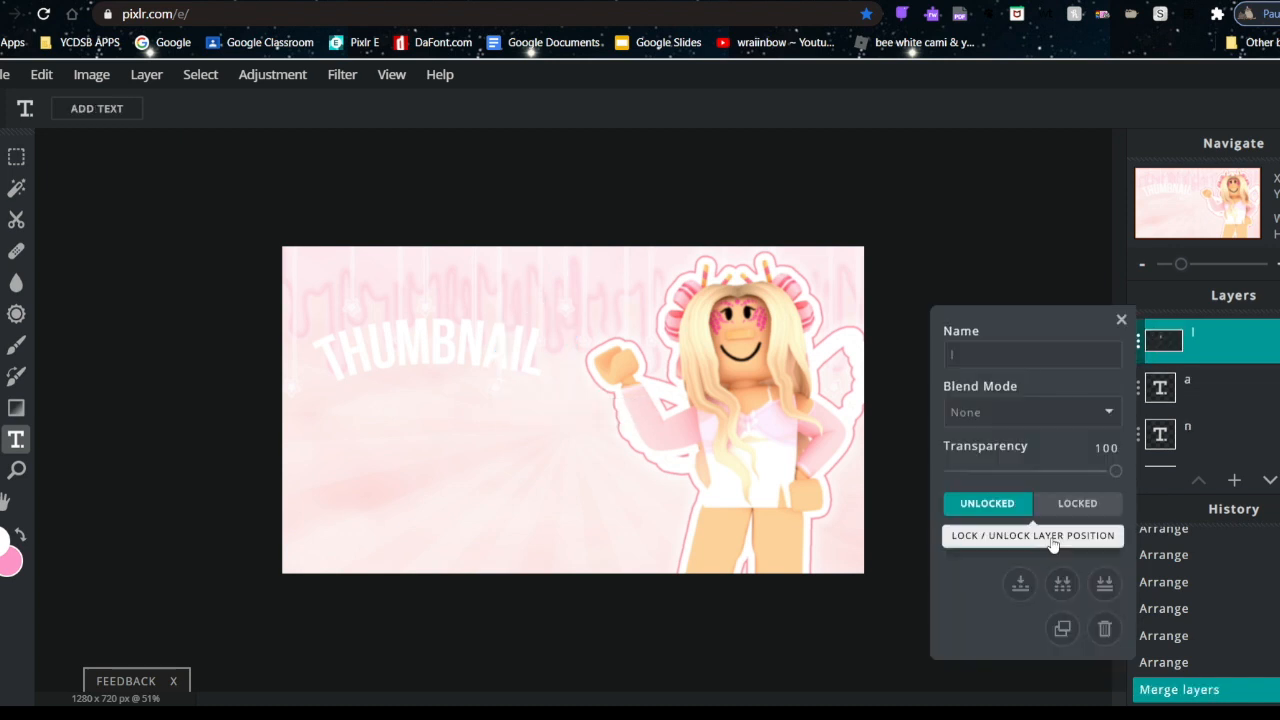
pyautogui.click(1020, 587)
pyautogui.click(1143, 340)
pyautogui.click(1020, 587)
pyautogui.click(1145, 340)
pyautogui.click(1020, 587)
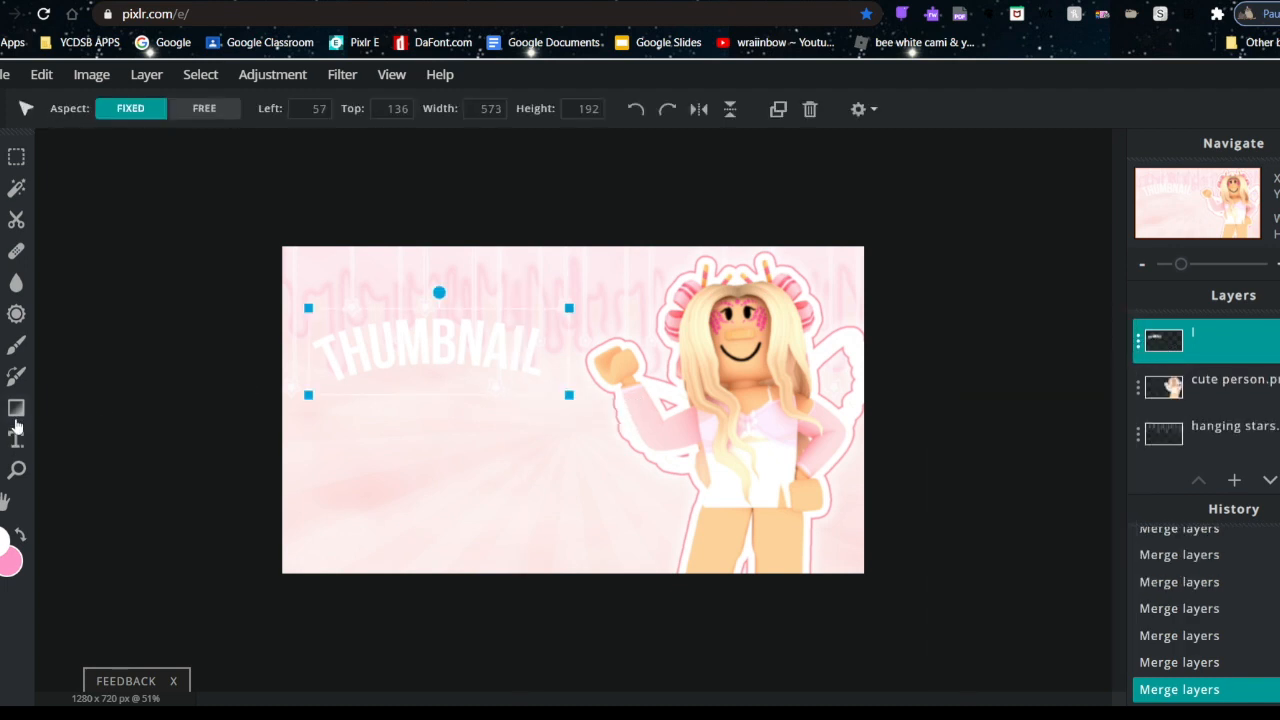
# Try a black outline around the merged THUMBNAIL text.
pyautogui.click(16, 439)
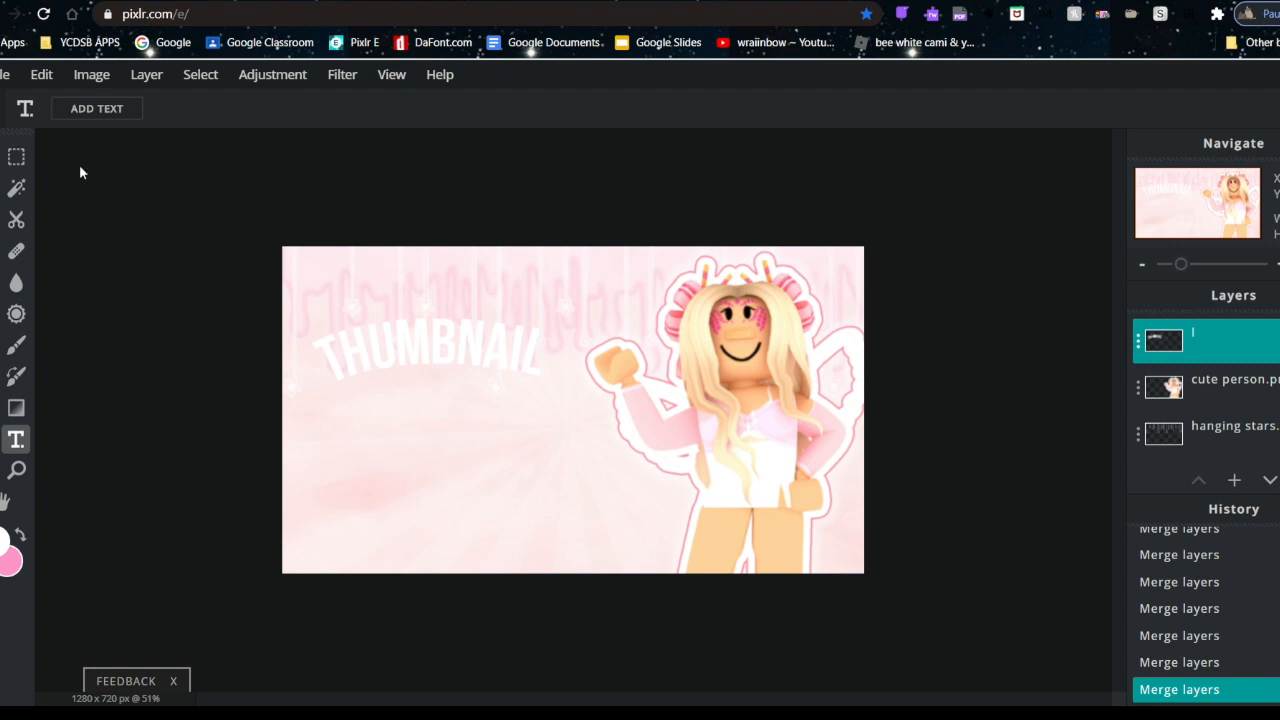
pyautogui.press('v')
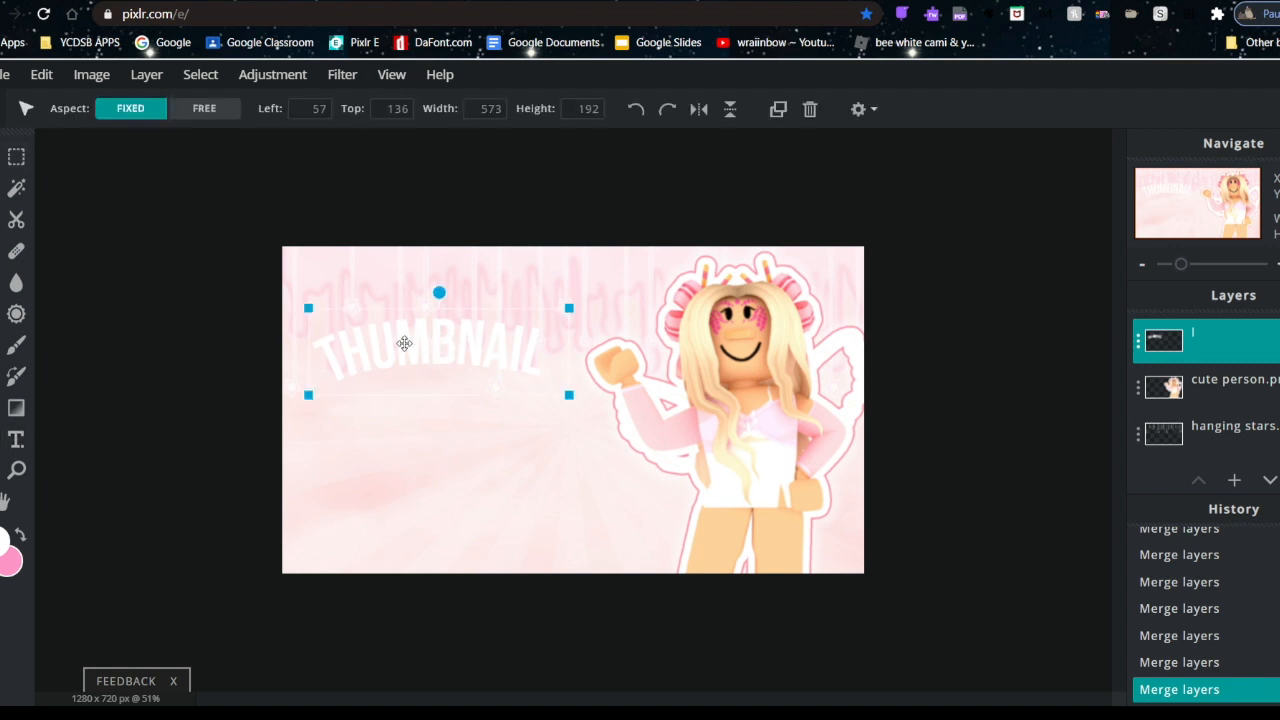
pyautogui.click(342, 75)
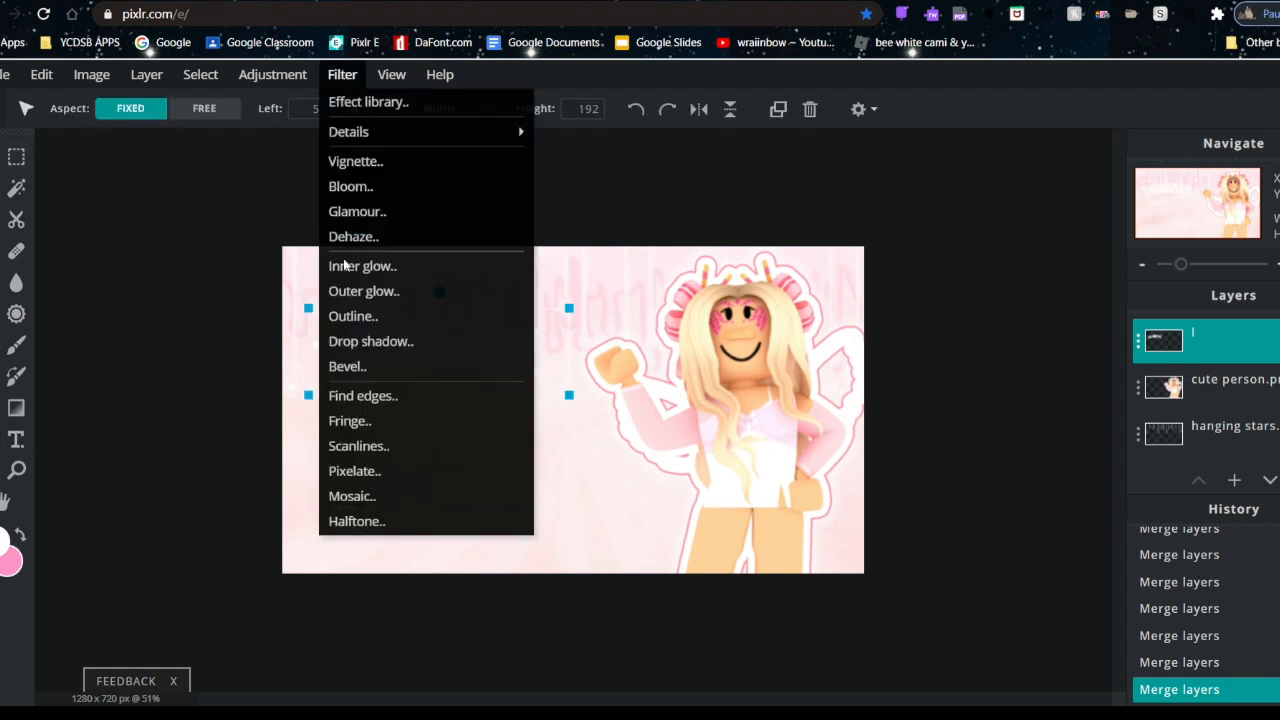
pyautogui.click(364, 318)
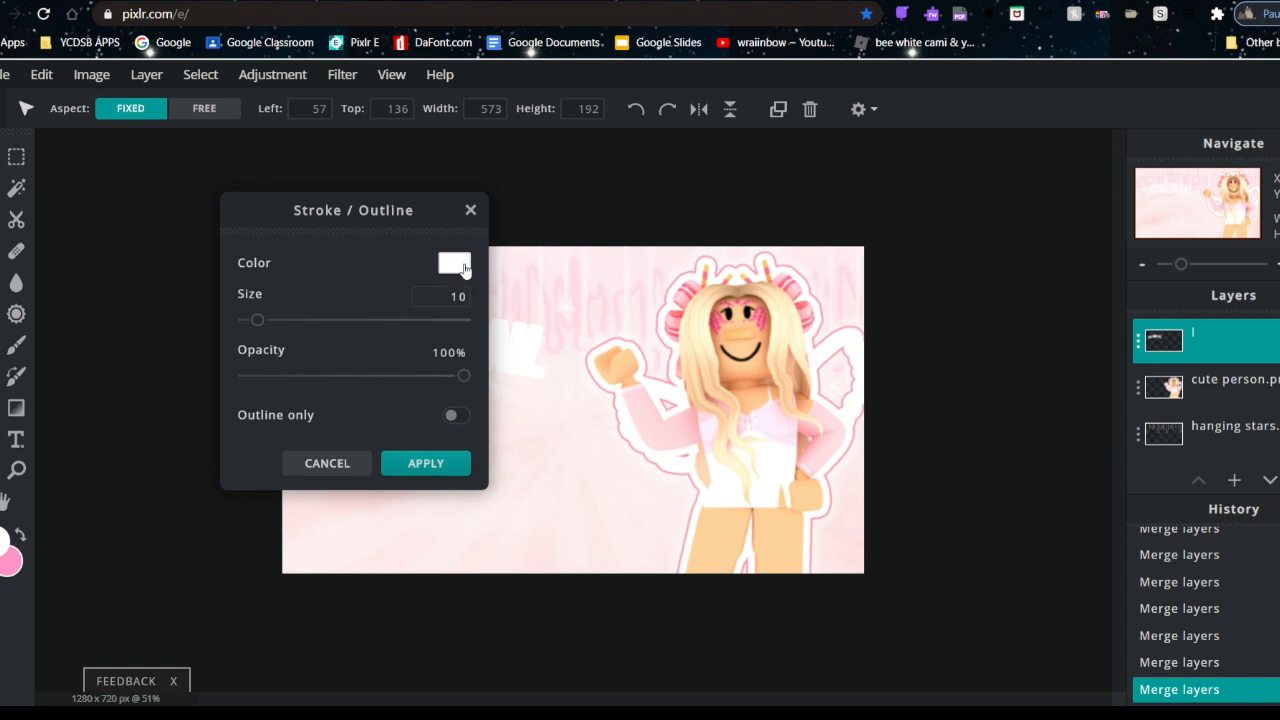
pyautogui.click(454, 263)
pyautogui.click(241, 486)
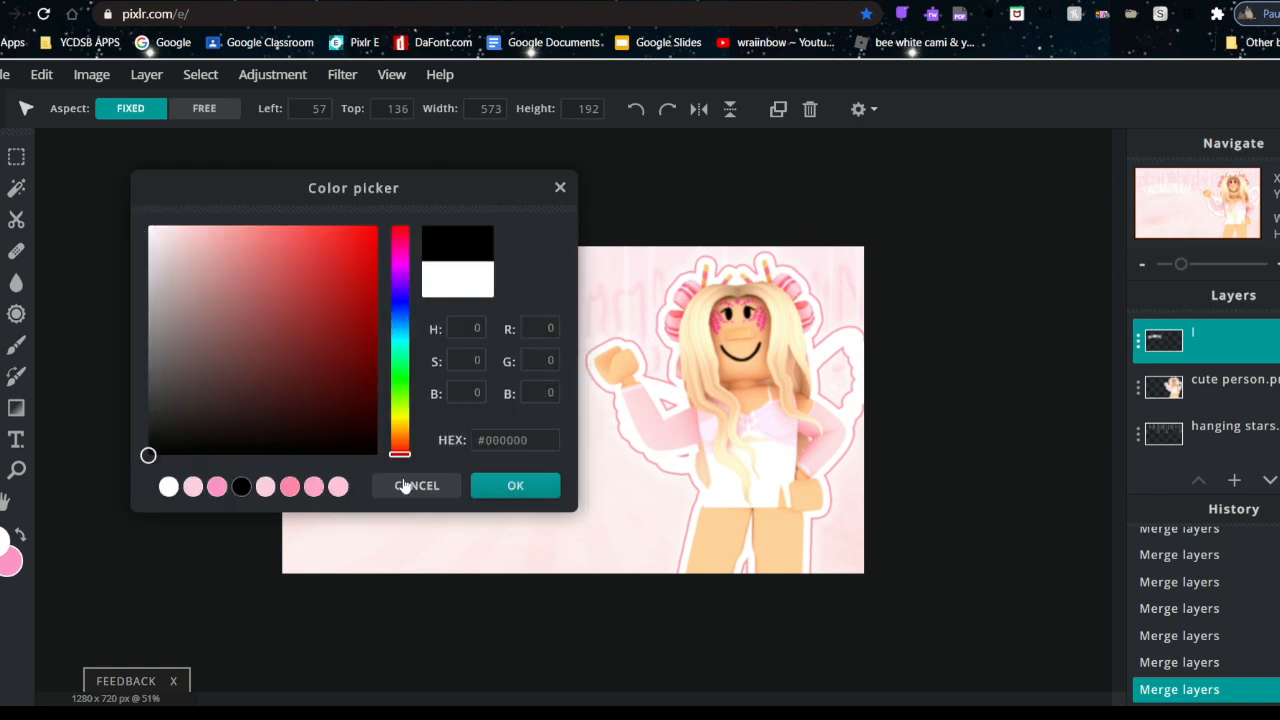
pyautogui.click(515, 485)
pyautogui.moveTo(400, 212)
pyautogui.mouseDown()
pyautogui.moveTo(771, 180)
pyautogui.moveTo(757, 191)
pyautogui.mouseUp()
pyautogui.click(803, 446)
# Enlarge the styled THUMBNAIL text proportionally, position it to the left of the character and deselect it.
pyautogui.moveTo(568, 394); pyautogui.dragTo(608, 408)
pyautogui.moveTo(487, 350); pyautogui.dragTo(477, 340)
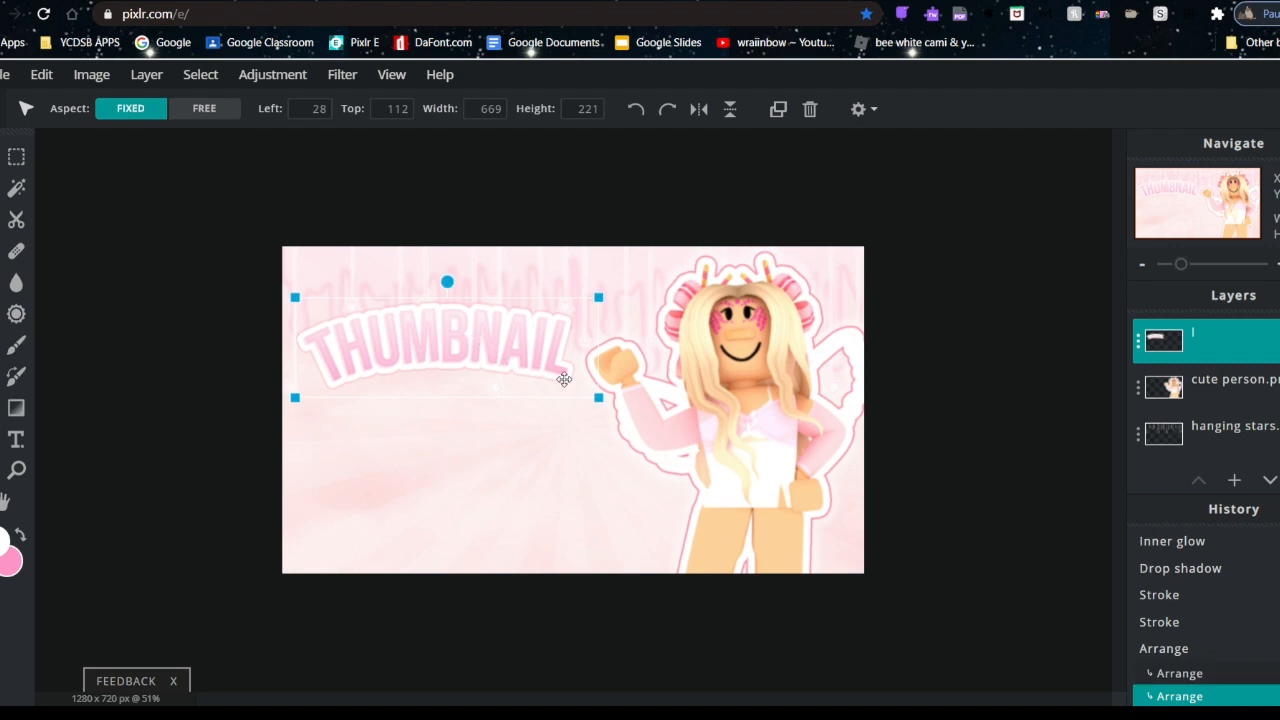
pyautogui.moveTo(610, 402); pyautogui.dragTo(616, 405)
pyautogui.moveTo(519, 363); pyautogui.dragTo(512, 368)
pyautogui.click(227, 328)
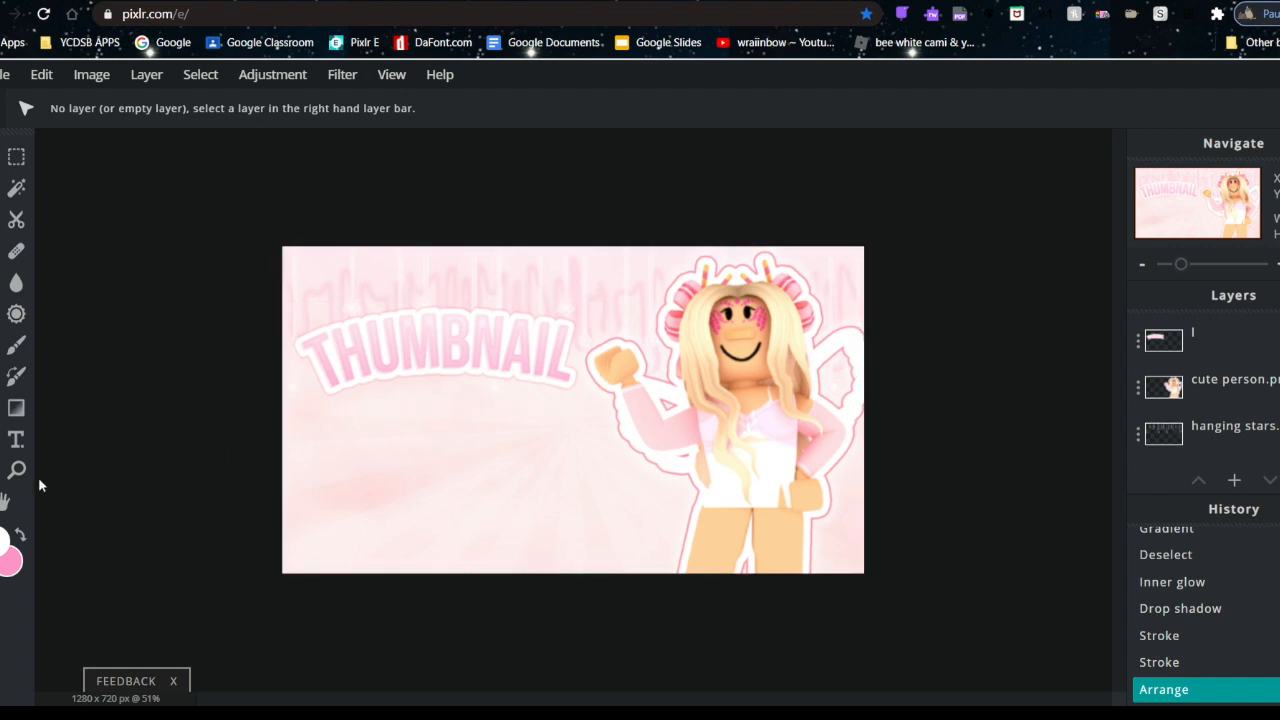
# Add a new text layer for the word "tutorial" beneath the THUMBNAIL title.
pyautogui.click(19, 441)
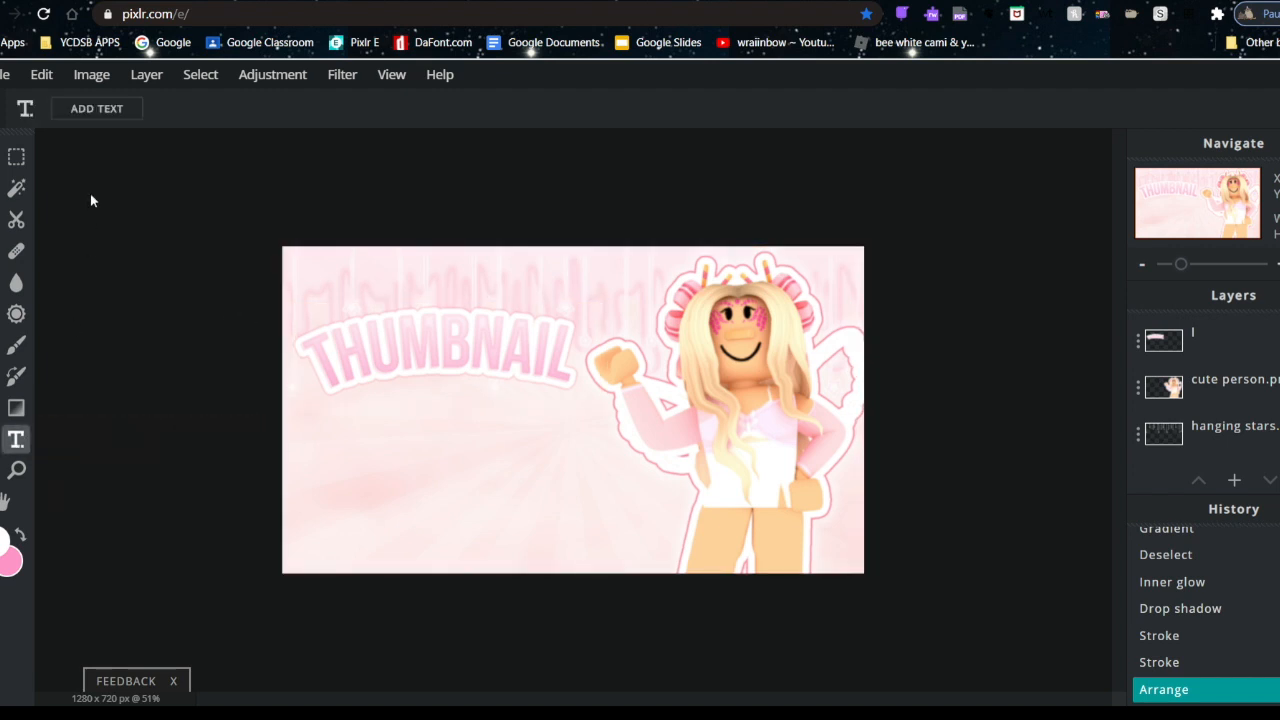
pyautogui.click(103, 111)
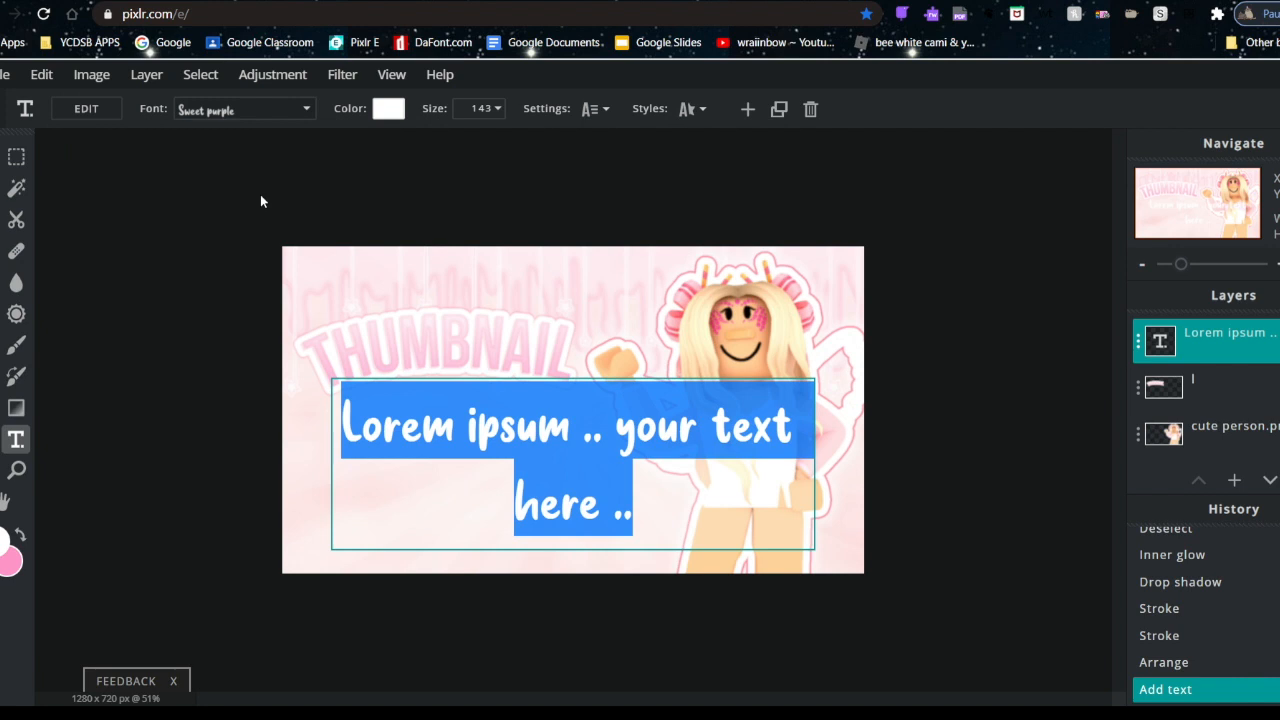
pyautogui.write('th')
pyautogui.write('o')
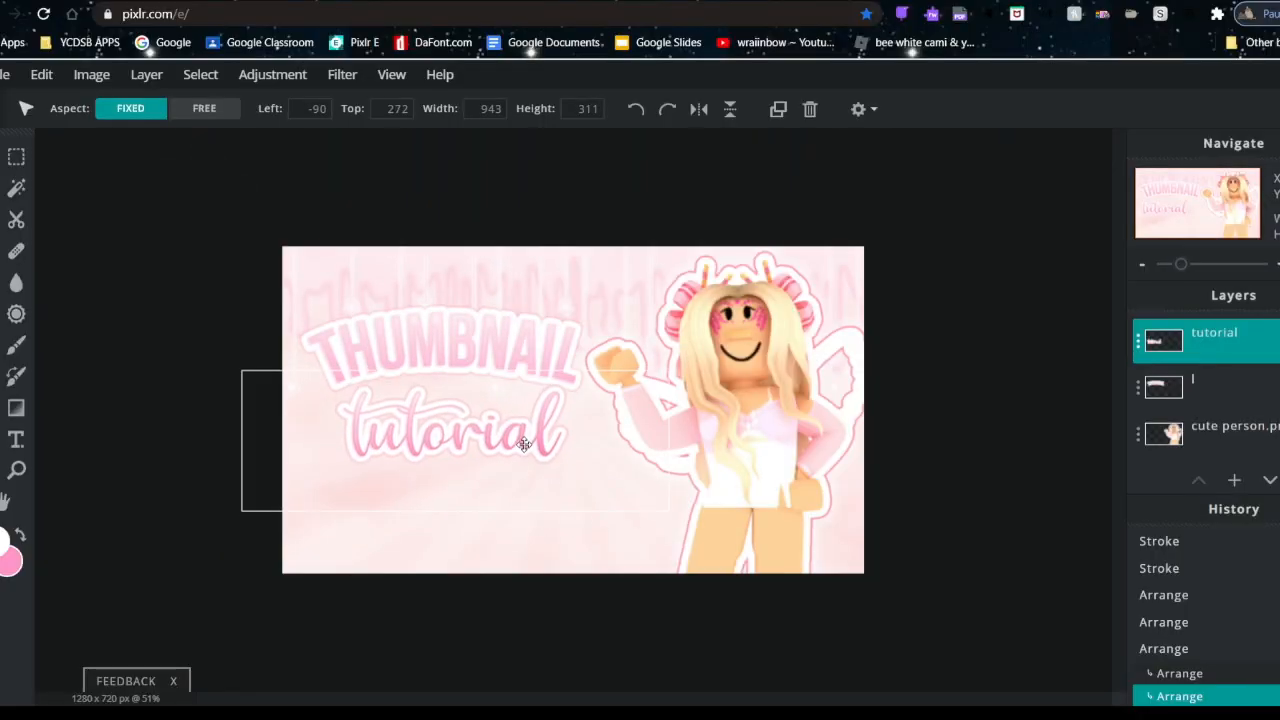
# Merge the tutorial text down into the THUMBNAIL layer, enlarge the combined title to about 1018 by 501 px and move it up.
pyautogui.click(455, 330)
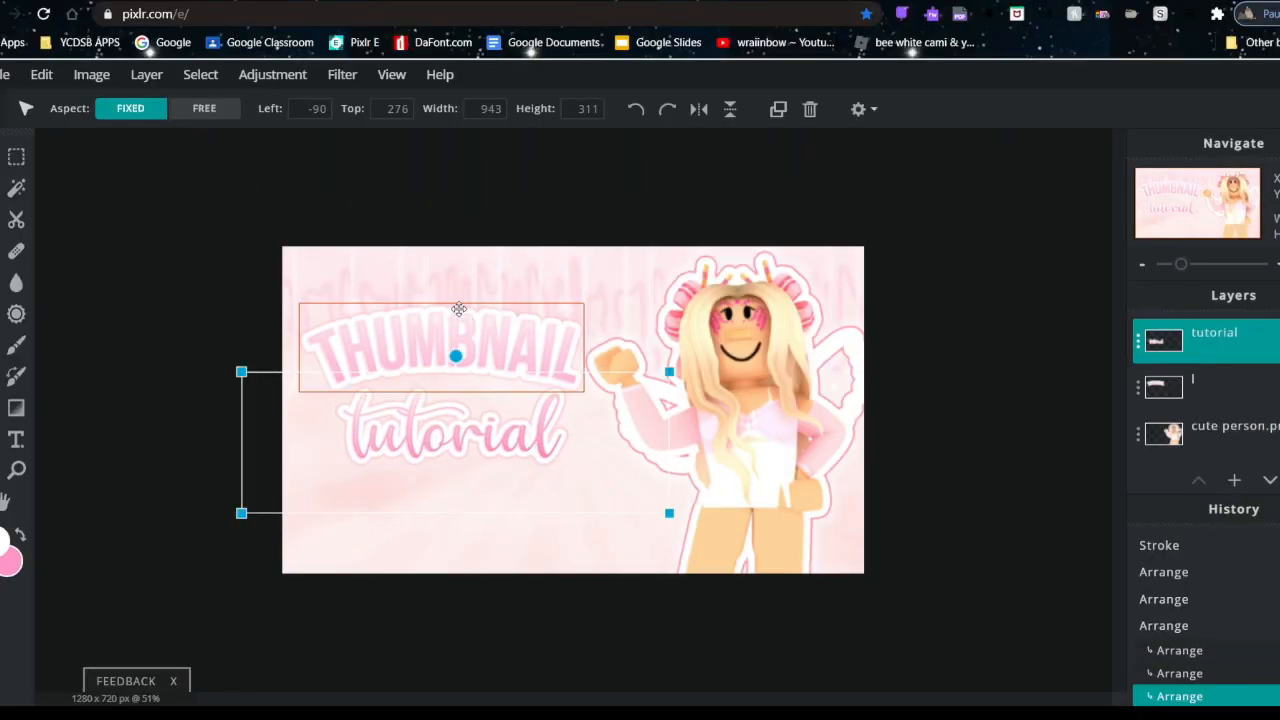
pyautogui.click(507, 437)
pyautogui.click(1143, 340)
pyautogui.click(1060, 583)
pyautogui.moveTo(510, 446); pyautogui.dragTo(496, 412)
pyautogui.moveTo(657, 496); pyautogui.dragTo(691, 512)
pyautogui.moveTo(569, 454); pyautogui.dragTo(558, 431)
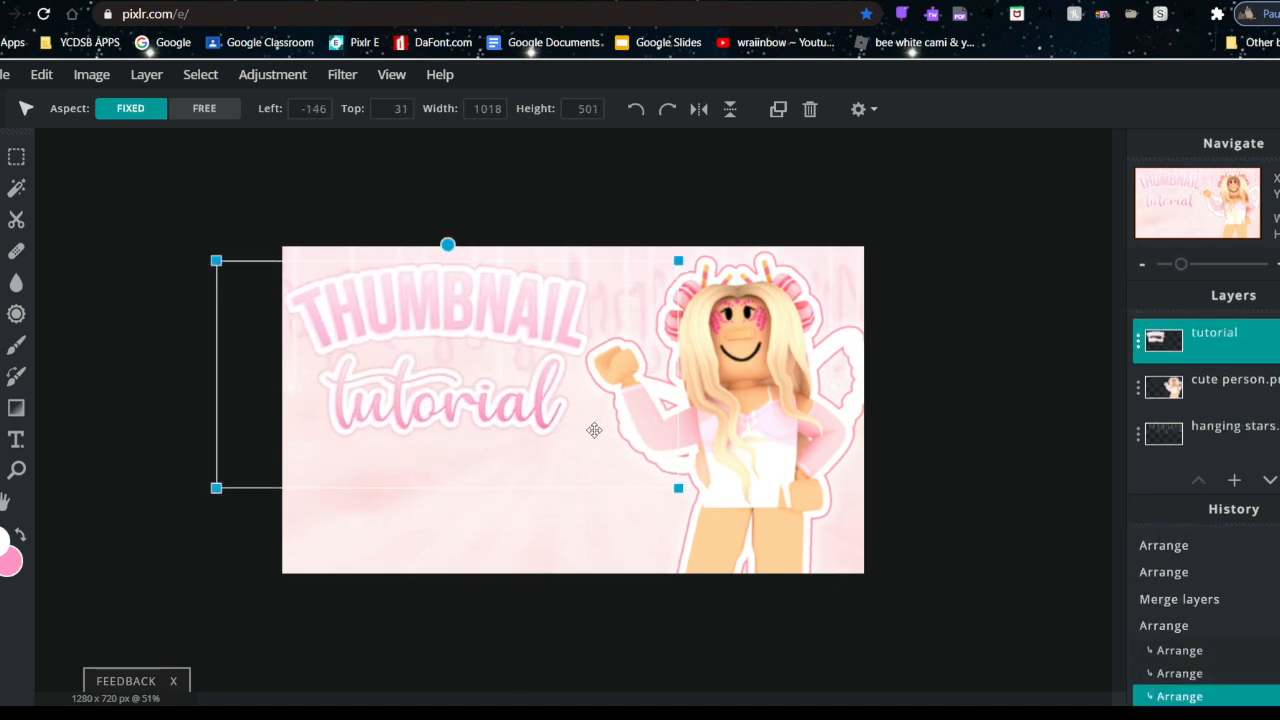
# Apply an outer glow to the combined THUMBNAIL tutorial title.
pyautogui.click(408, 354)
pyautogui.click(511, 351)
pyautogui.click(350, 80)
pyautogui.click(422, 293)
pyautogui.moveTo(569, 301); pyautogui.dragTo(604, 303)
pyautogui.moveTo(711, 355); pyautogui.dragTo(888, 355)
pyautogui.moveTo(883, 410); pyautogui.dragTo(694, 410)
pyautogui.moveTo(600, 300); pyautogui.dragTo(645, 305)
pyautogui.click(873, 461)
# Place the character layer above the title layer and shift the title slightly right and up toward the character.
pyautogui.click(1199, 381)
pyautogui.moveTo(1199, 381); pyautogui.dragTo(1199, 338)
pyautogui.click(982, 347)
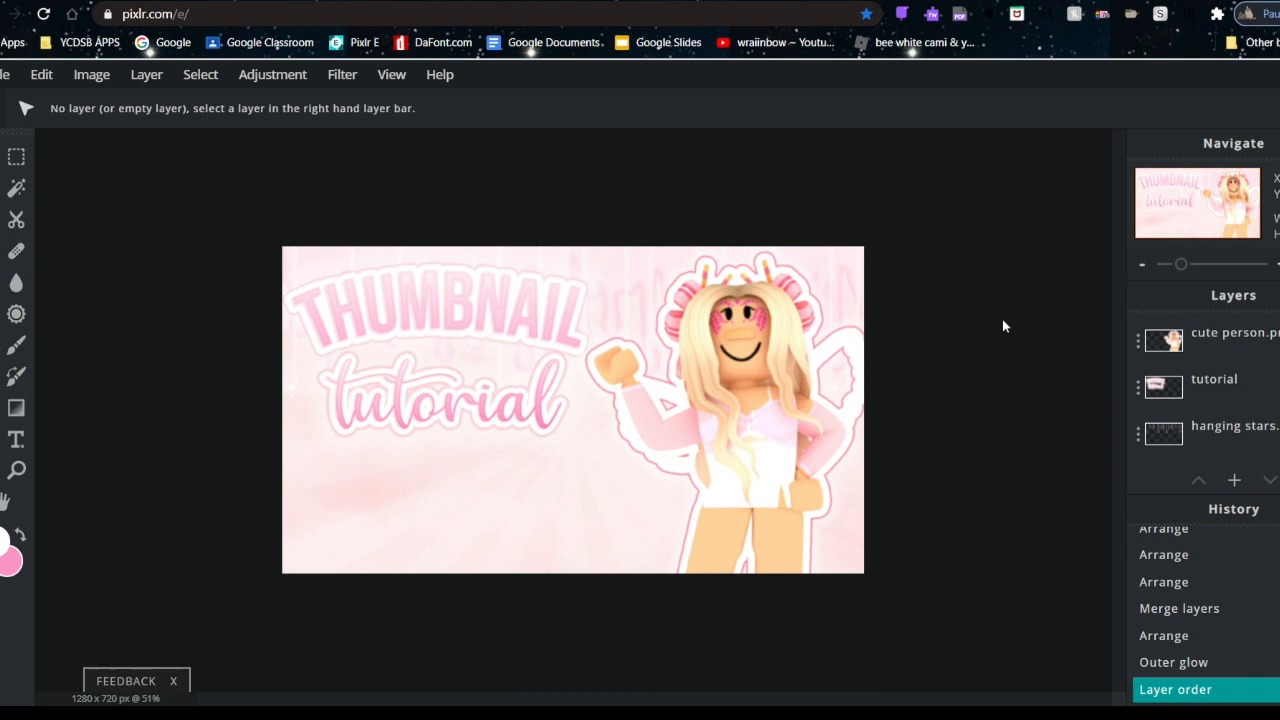
pyautogui.moveTo(443, 354); pyautogui.dragTo(463, 343)
pyautogui.click(165, 266)
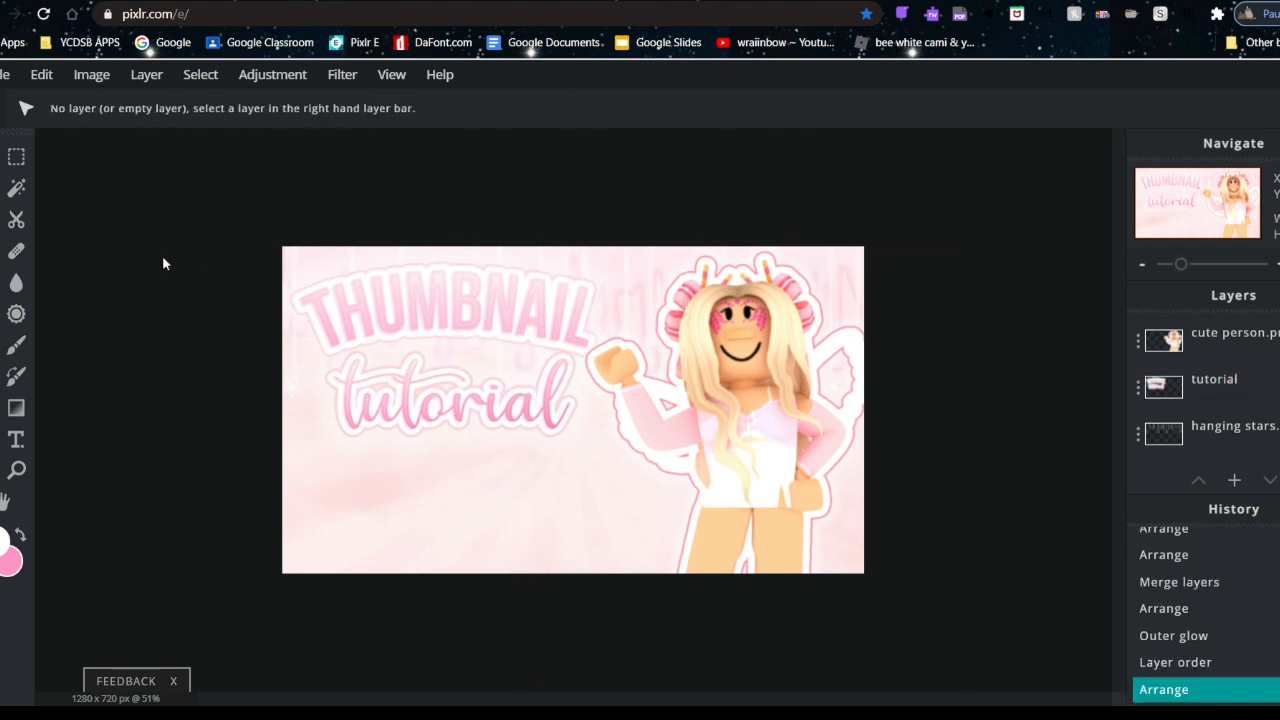
# Add the two example thumbnail images as layers and shrink the "20 TIPS" one to about half the canvas width.
pyautogui.click(1232, 484)
pyautogui.click(748, 326)
pyautogui.click(1000, 603)
pyautogui.click(1190, 387)
pyautogui.moveTo(867, 577); pyautogui.dragTo(572, 420)
# Shrink the "HOW to BE IN A video" thumbnail to about 413 by 232 px, tilt it slightly counter-clockwise and place it below the title.
pyautogui.moveTo(632, 359); pyautogui.dragTo(763, 460)
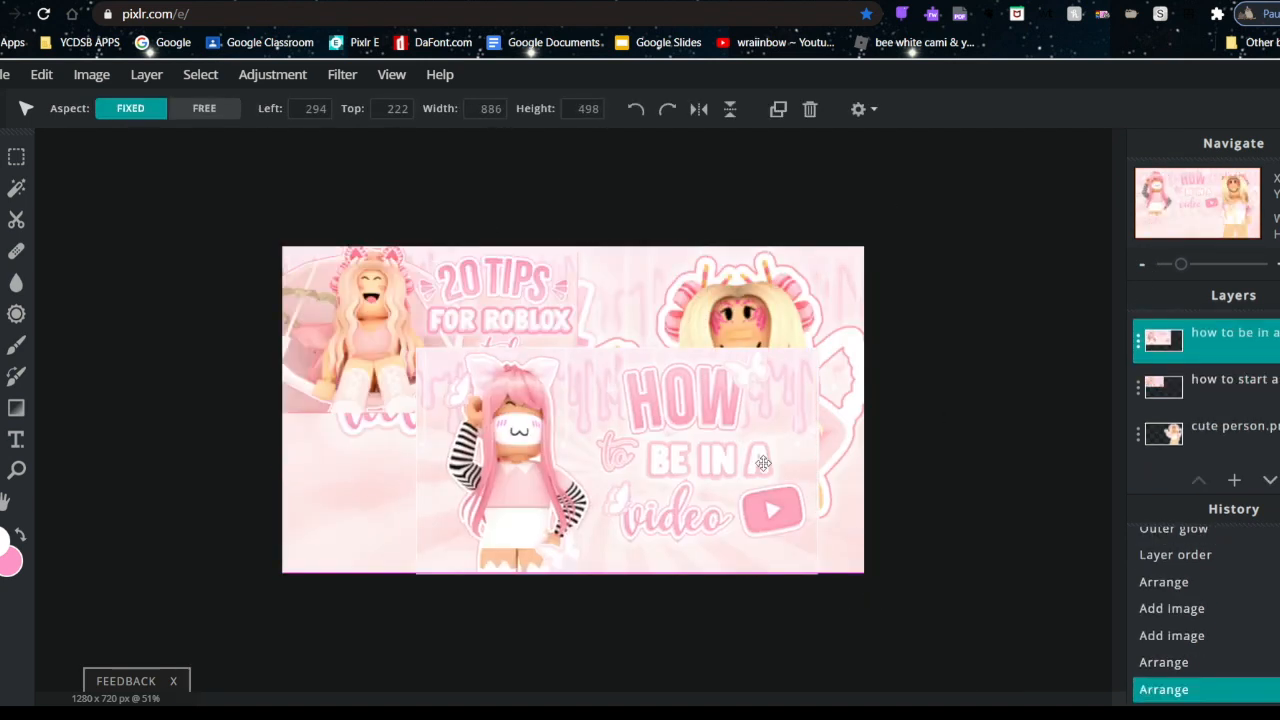
pyautogui.moveTo(816, 574); pyautogui.dragTo(668, 517)
pyautogui.moveTo(560, 425); pyautogui.dragTo(560, 499)
pyautogui.moveTo(657, 559); pyautogui.dragTo(601, 528)
pyautogui.moveTo(525, 470); pyautogui.dragTo(569, 492)
pyautogui.moveTo(551, 428); pyautogui.dragTo(545, 428)
pyautogui.moveTo(556, 480); pyautogui.dragTo(564, 478)
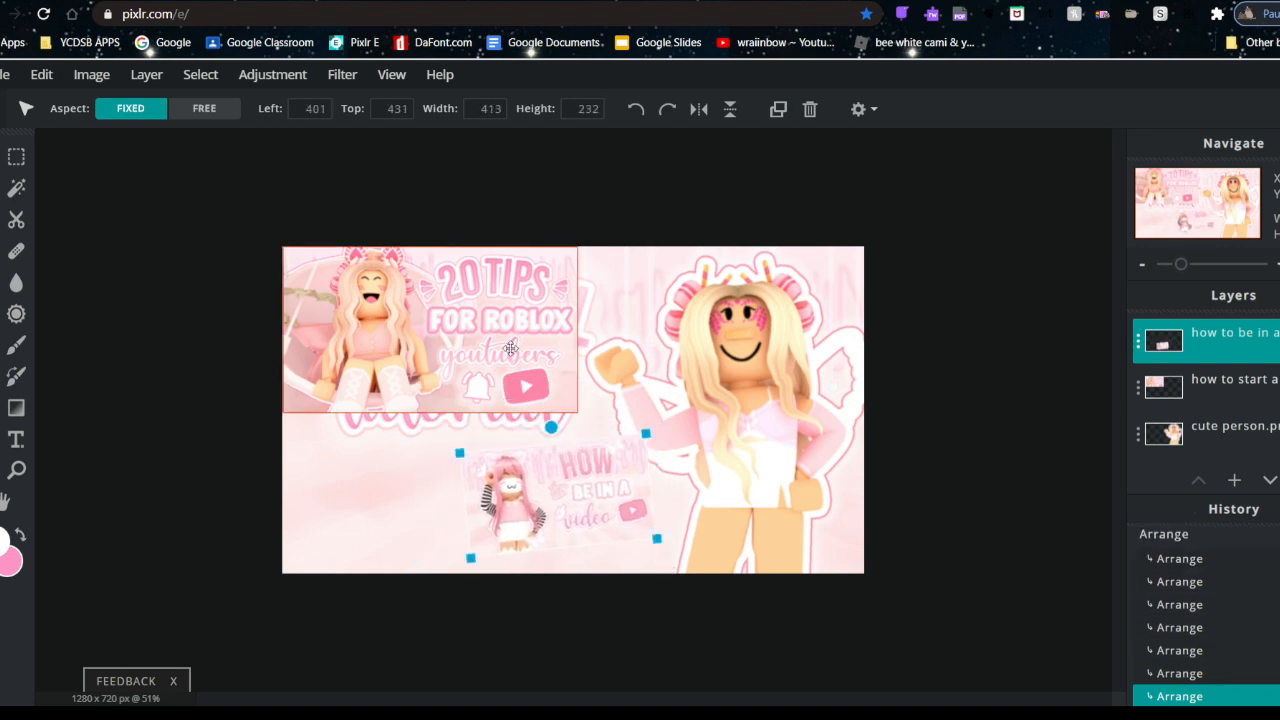
# Shrink the "20 TIPS" thumbnail to about 351 by 197 px, tilt it slightly clockwise and place it behind the other thumbnail.
pyautogui.click(511, 348)
pyautogui.moveTo(577, 412); pyautogui.dragTo(443, 337)
pyautogui.moveTo(395, 295); pyautogui.dragTo(535, 480)
pyautogui.moveTo(505, 418); pyautogui.dragTo(510, 418)
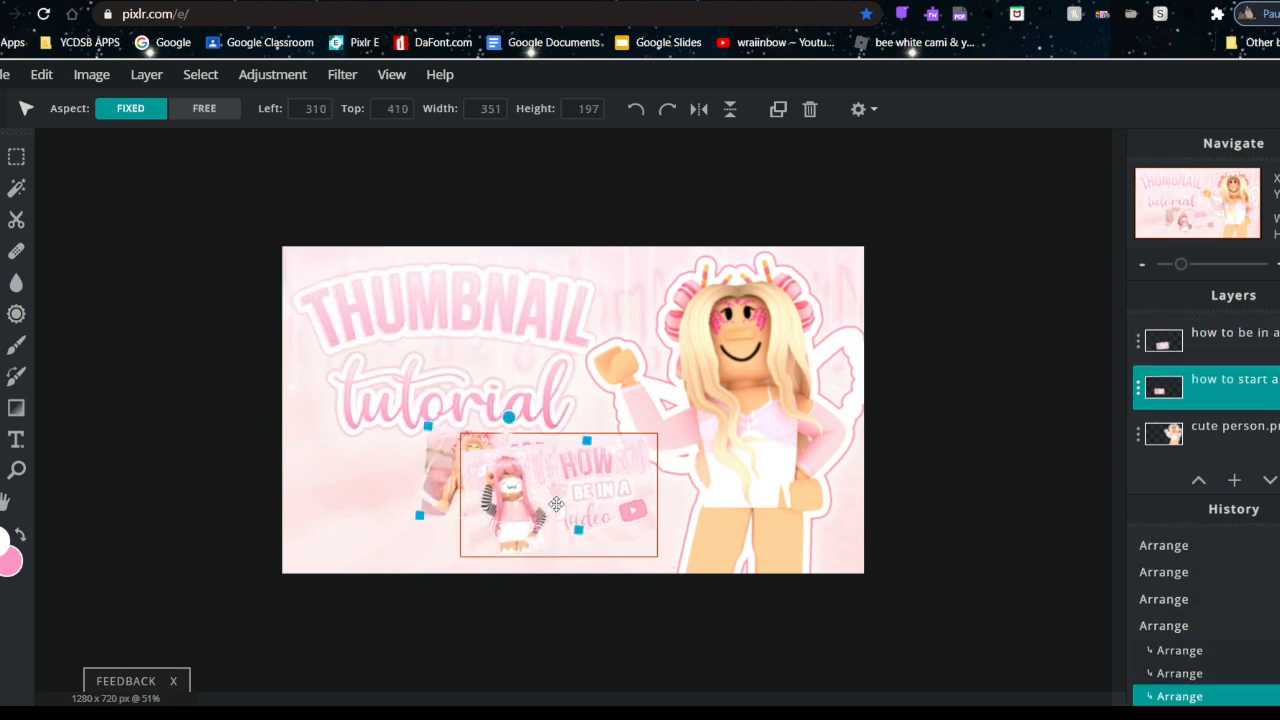
# Reduce the front "HOW to BE IN A video" thumbnail and move it down and right so it only partly overlaps the other.
pyautogui.click(553, 500)
pyautogui.moveTo(655, 556); pyautogui.dragTo(614, 540)
pyautogui.moveTo(560, 500); pyautogui.dragTo(586, 518)
pyautogui.click(993, 344)
# Merge the two example thumbnails into one layer and resize it to about 448 by 271 px below the title.
pyautogui.click(546, 456)
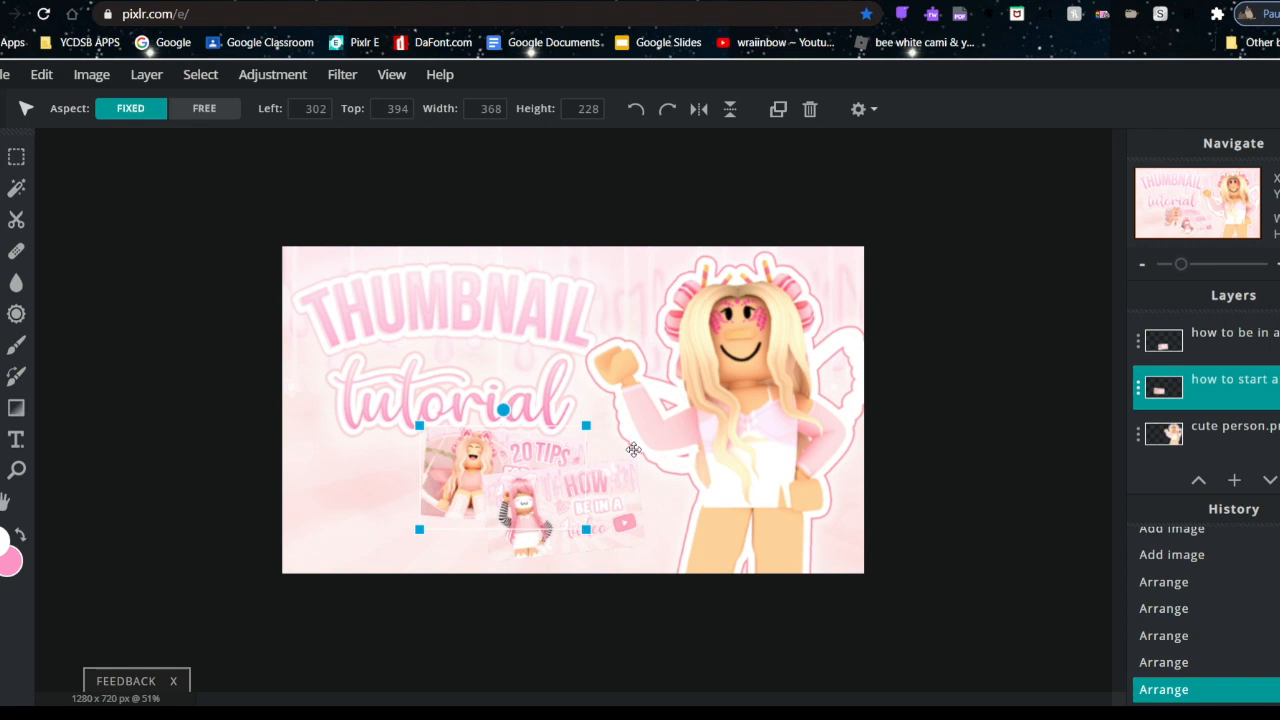
pyautogui.click(1138, 343)
pyautogui.click(995, 567)
pyautogui.moveTo(572, 500); pyautogui.dragTo(586, 513)
pyautogui.moveTo(661, 575); pyautogui.dragTo(641, 562)
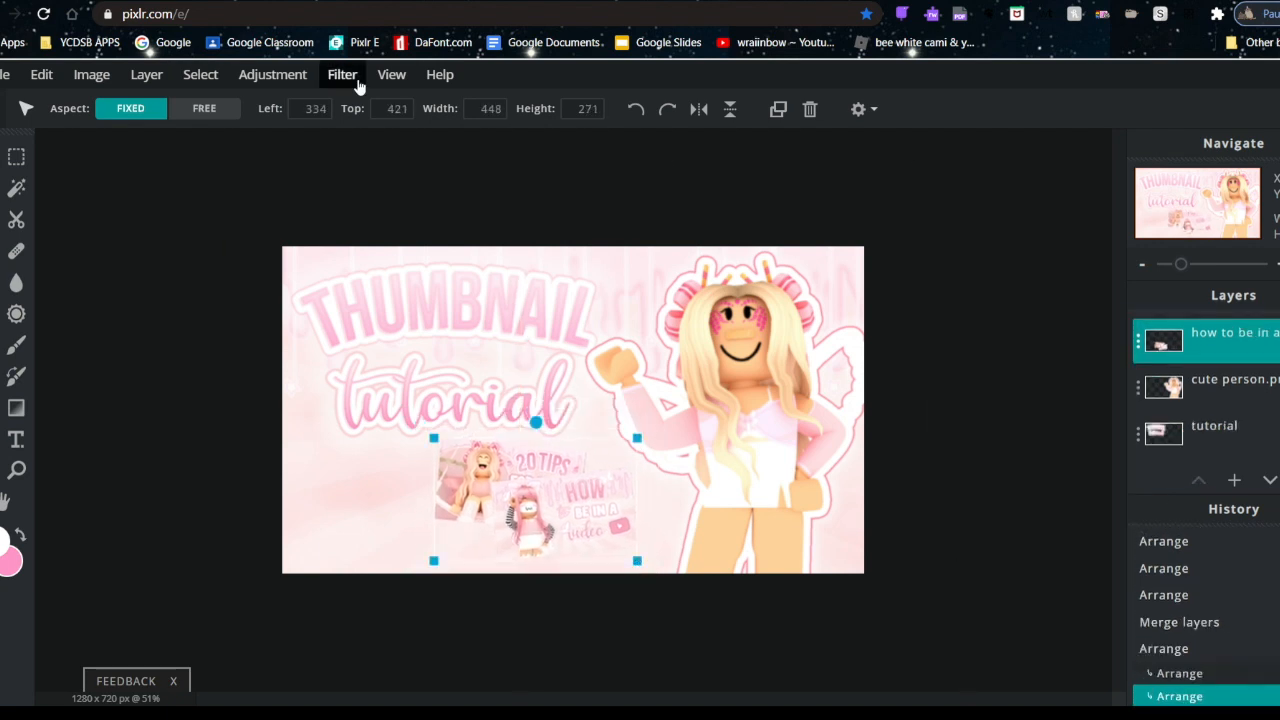
# Outline the merged example thumbnails with a white stroke.
pyautogui.click(355, 77)
pyautogui.click(390, 260)
pyautogui.moveTo(615, 309); pyautogui.dragTo(623, 310)
pyautogui.click(781, 451)
# Add a second, pink outline of size 3 around the example thumbnails.
pyautogui.click(354, 76)
pyautogui.click(390, 260)
pyautogui.click(811, 252)
pyautogui.moveTo(648, 199); pyautogui.dragTo(892, 202)
pyautogui.click(696, 544)
pyautogui.click(1138, 491)
pyautogui.moveTo(615, 310); pyautogui.dragTo(606, 312)
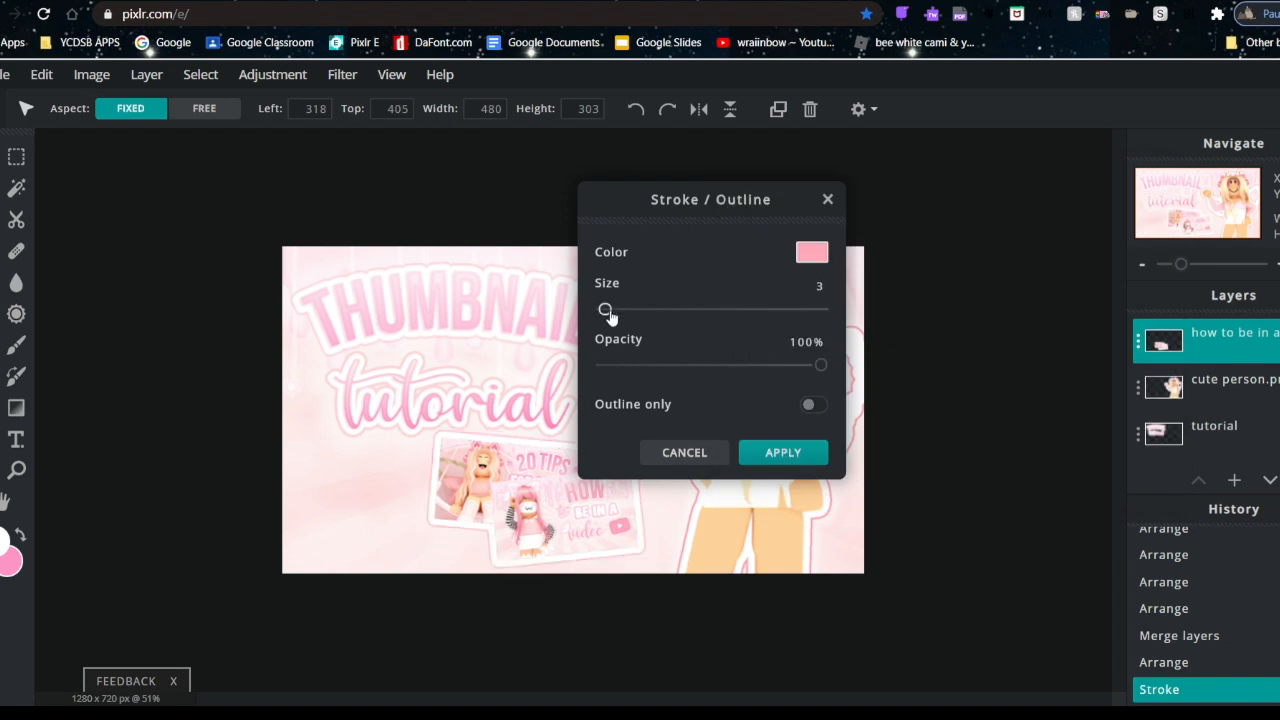
pyautogui.click(783, 452)
# Shrink the outlined example thumbnails a little, position them between the tutorial text and the character's legs, and deselect them.
pyautogui.moveTo(570, 510); pyautogui.dragTo(583, 513)
pyautogui.moveTo(659, 573); pyautogui.dragTo(651, 570)
pyautogui.moveTo(575, 510); pyautogui.dragTo(578, 509)
pyautogui.click(976, 318)
pyautogui.click(514, 494)
pyautogui.moveTo(653, 567); pyautogui.dragTo(638, 558)
pyautogui.moveTo(592, 506); pyautogui.dragTo(598, 511)
pyautogui.click(967, 355)
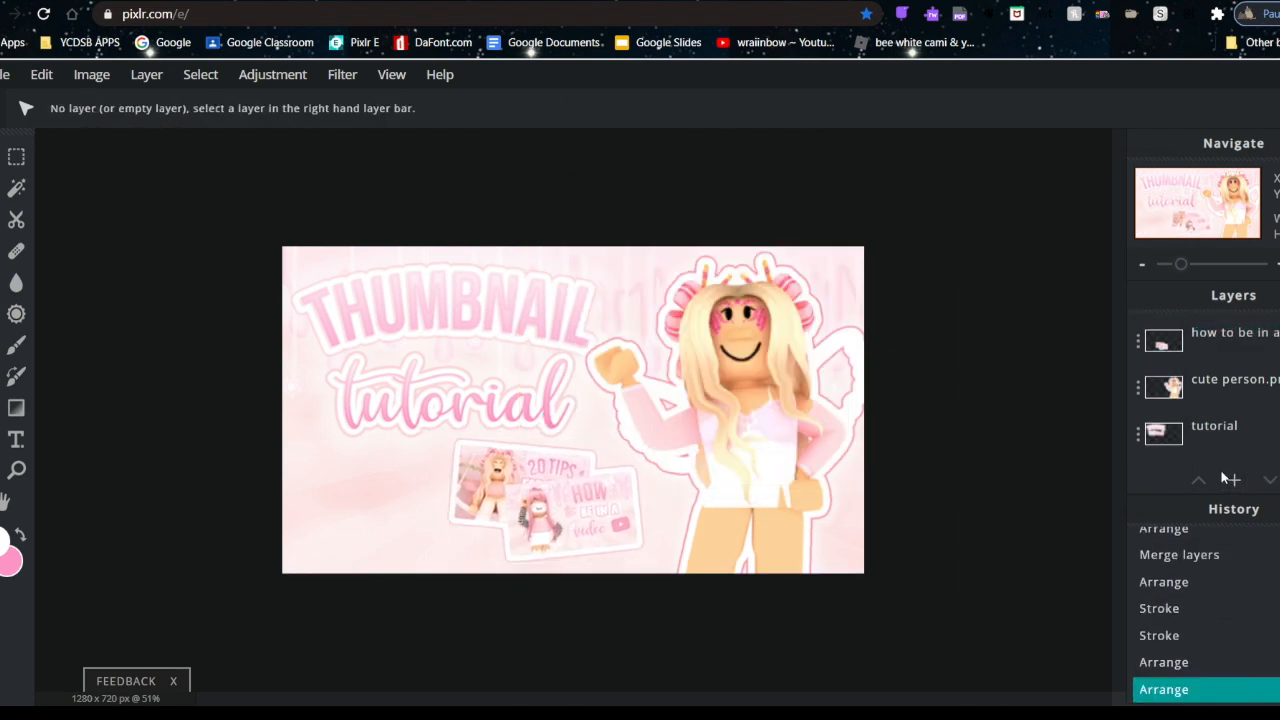
# Add the curved pink arrow image, shrink it to about 291 by 264 px and tilt it to point at the example thumbnails.
pyautogui.click(1233, 483)
pyautogui.click(955, 378)
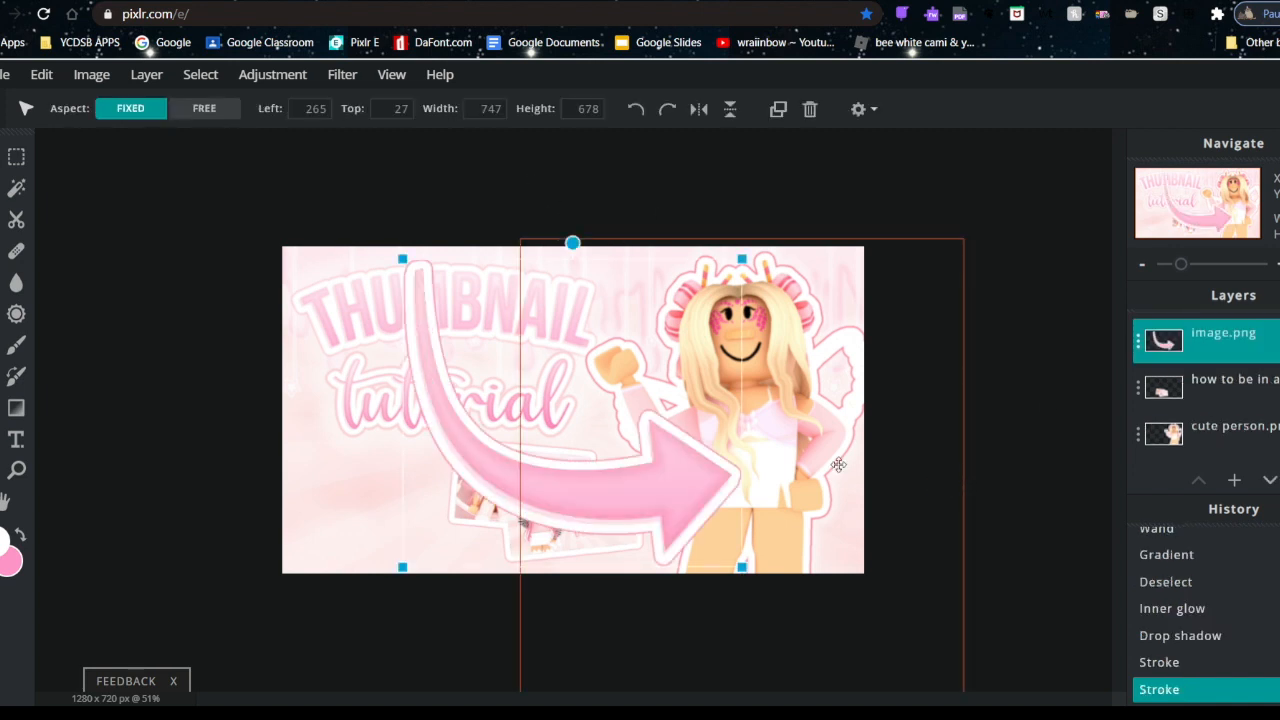
pyautogui.moveTo(741, 567); pyautogui.dragTo(414, 513)
pyautogui.moveTo(384, 403); pyautogui.dragTo(379, 403)
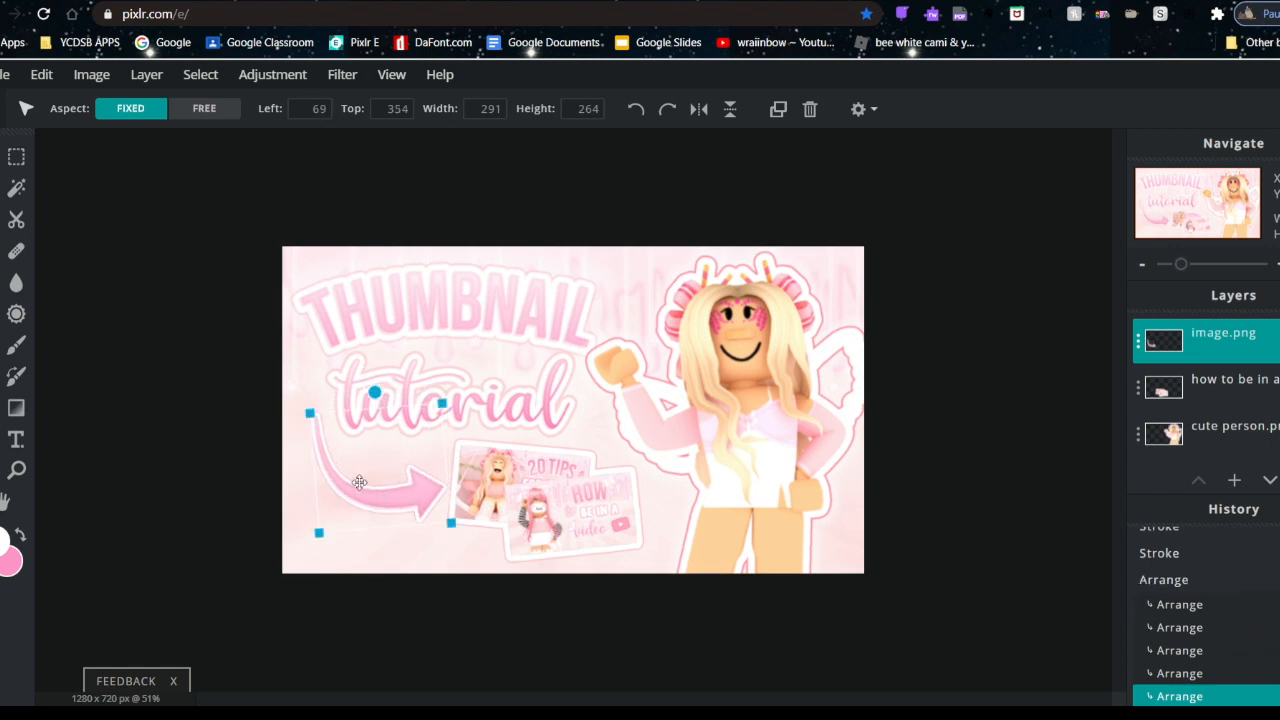
pyautogui.click(131, 368)
pyautogui.scroll(-1, 986, 361)
pyautogui.scroll(1, 986, 361)
# Add the images butterfly.png and butterfly two.png, and move butterfly.png over the character.
pyautogui.click(1234, 480)
pyautogui.click(970, 350)
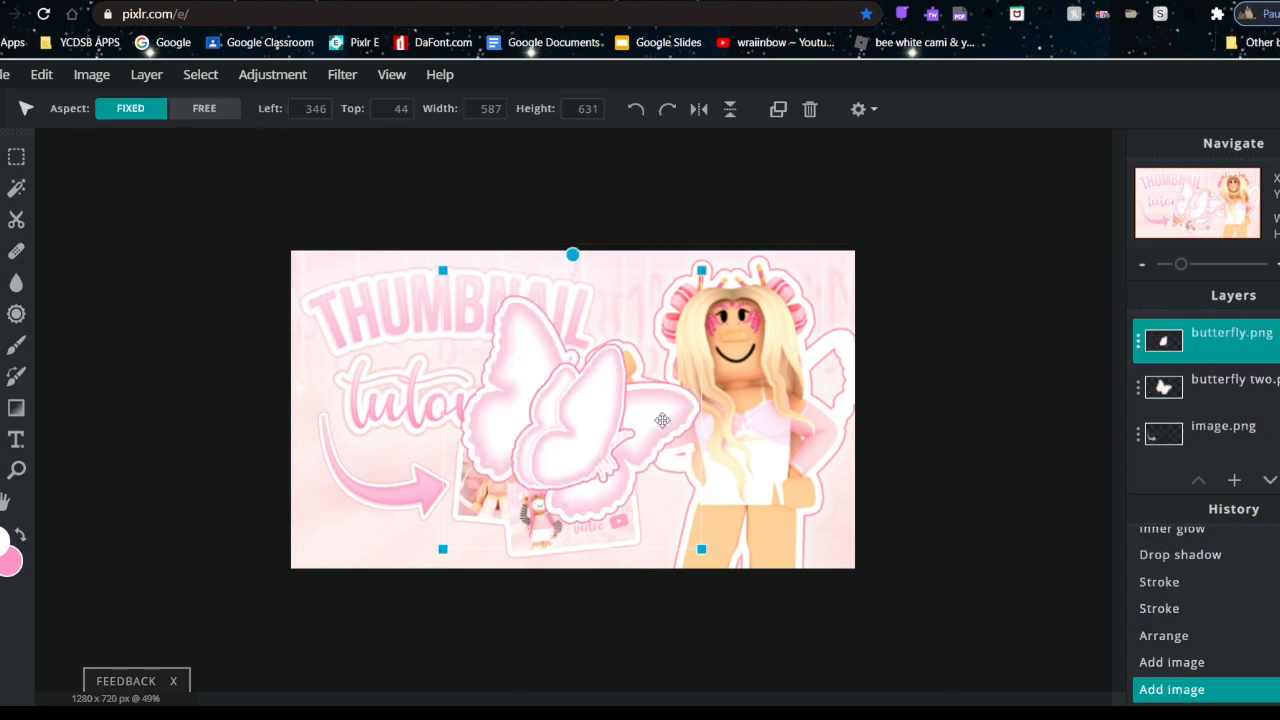
pyautogui.moveTo(571, 429); pyautogui.dragTo(707, 364)
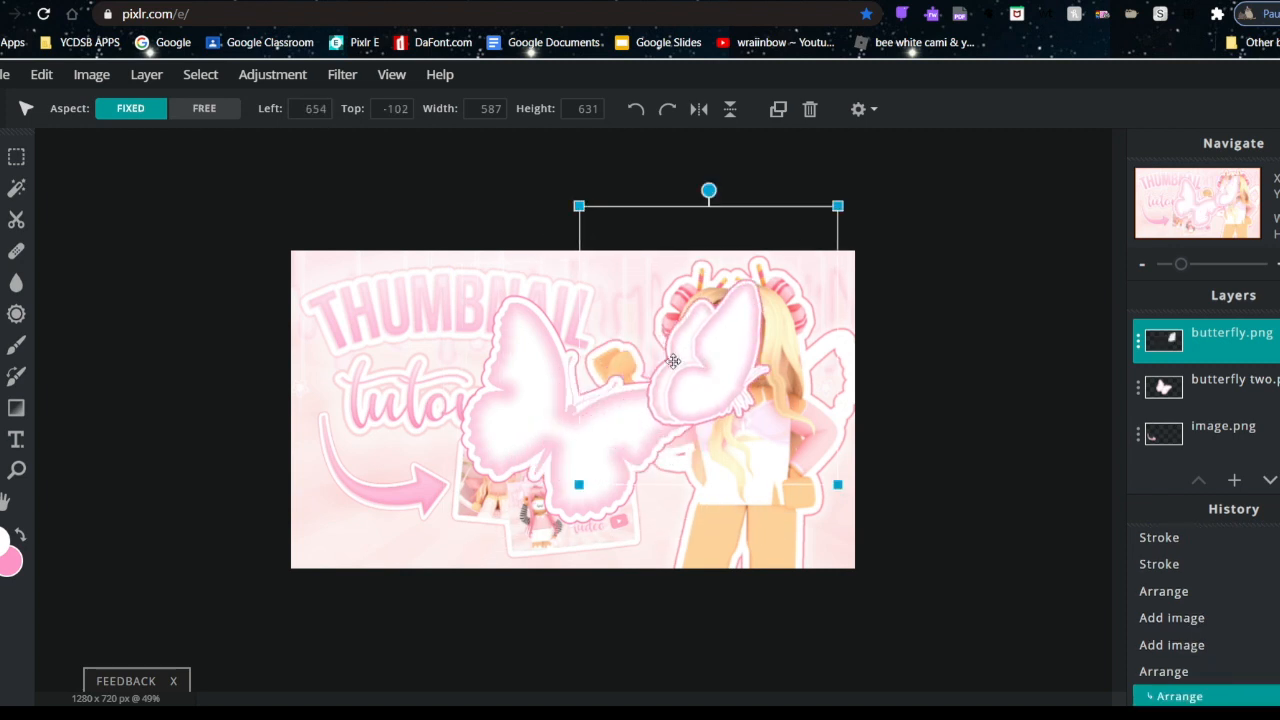
# Shrink butterfly two, place it at the lower right corner of the example thumbnails, and make butterfly.png smaller.
pyautogui.click(513, 439)
pyautogui.moveTo(700, 546); pyautogui.dragTo(518, 406)
pyautogui.moveTo(588, 448)
pyautogui.mouseDown()
pyautogui.moveTo(610, 379)
pyautogui.moveTo(611, 450)
pyautogui.mouseUp()
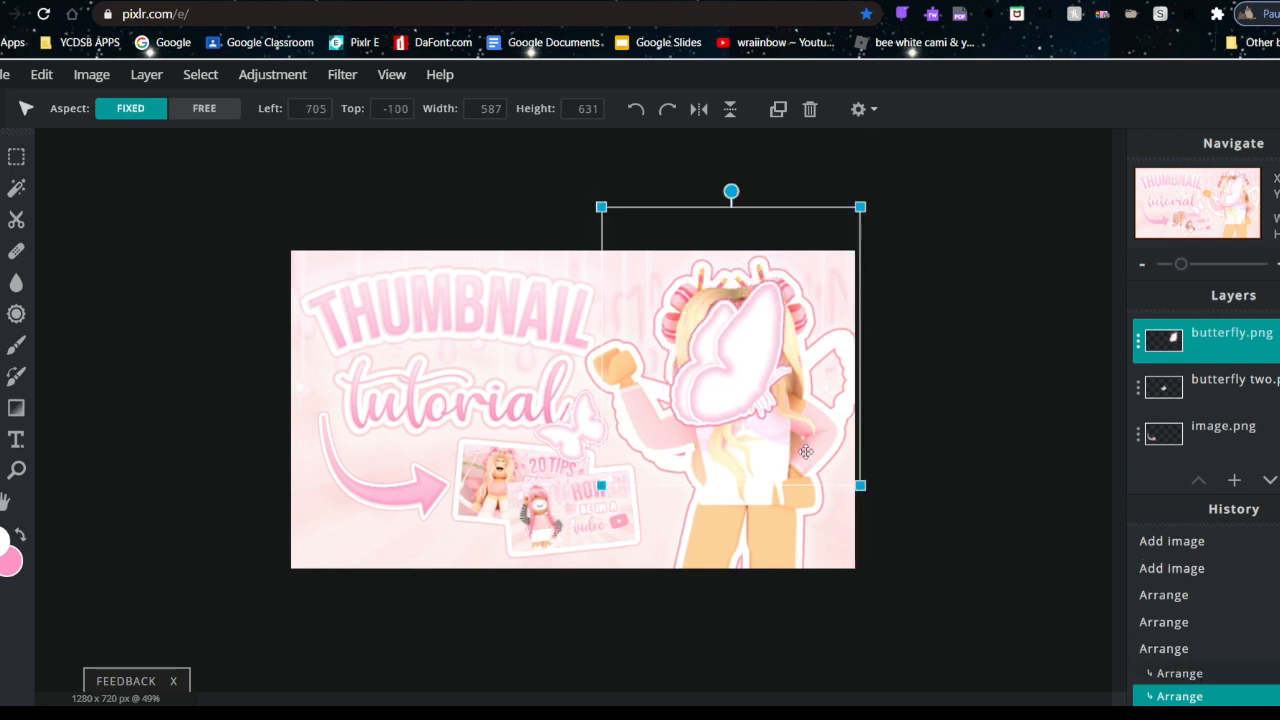
pyautogui.moveTo(861, 486); pyautogui.dragTo(754, 369)
pyautogui.moveTo(573, 426); pyautogui.dragTo(629, 529)
# Shrink butterfly.png further, tilt it and place it between the title and the character's hair bun.
pyautogui.click(690, 297)
pyautogui.moveTo(754, 369); pyautogui.dragTo(725, 341)
pyautogui.moveTo(680, 271)
pyautogui.mouseDown()
pyautogui.moveTo(680, 284)
pyautogui.moveTo(658, 280)
pyautogui.mouseUp()
pyautogui.moveTo(702, 350); pyautogui.dragTo(690, 337)
pyautogui.moveTo(645, 290); pyautogui.dragTo(659, 298)
pyautogui.moveTo(648, 204); pyautogui.dragTo(640, 206)
pyautogui.click(1138, 341)
pyautogui.click(1020, 430)
pyautogui.moveTo(656, 308); pyautogui.dragTo(339, 424)
pyautogui.moveTo(339, 424); pyautogui.dragTo(491, 502)
pyautogui.press('Delete')
# Duplicate butterfly two and place a smaller copy at the title's left end, beneath the T of THUMBNAIL.
pyautogui.click(628, 537)
pyautogui.click(1138, 388)
pyautogui.click(1066, 678)
pyautogui.moveTo(632, 545); pyautogui.dragTo(324, 305)
pyautogui.moveTo(321, 245); pyautogui.dragTo(362, 272)
pyautogui.moveTo(304, 298); pyautogui.dragTo(506, 453)
pyautogui.click(957, 302)
pyautogui.scroll(1, 961, 297)
pyautogui.click(179, 371)
pyautogui.scroll(-1, 177, 371)
pyautogui.moveTo(365, 455); pyautogui.dragTo(413, 492)
pyautogui.click(163, 455)
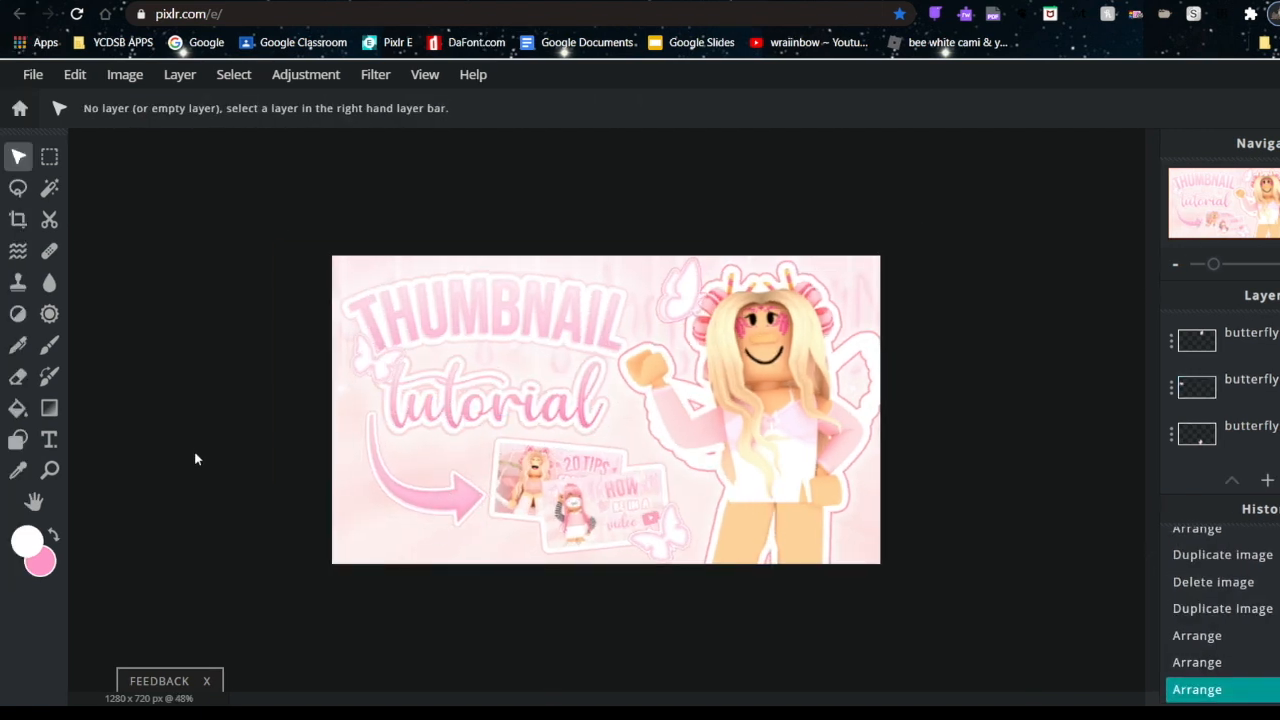
# Download the finished thumbnail as a PNG file.
pyautogui.click(33, 74)
pyautogui.click(40, 231)
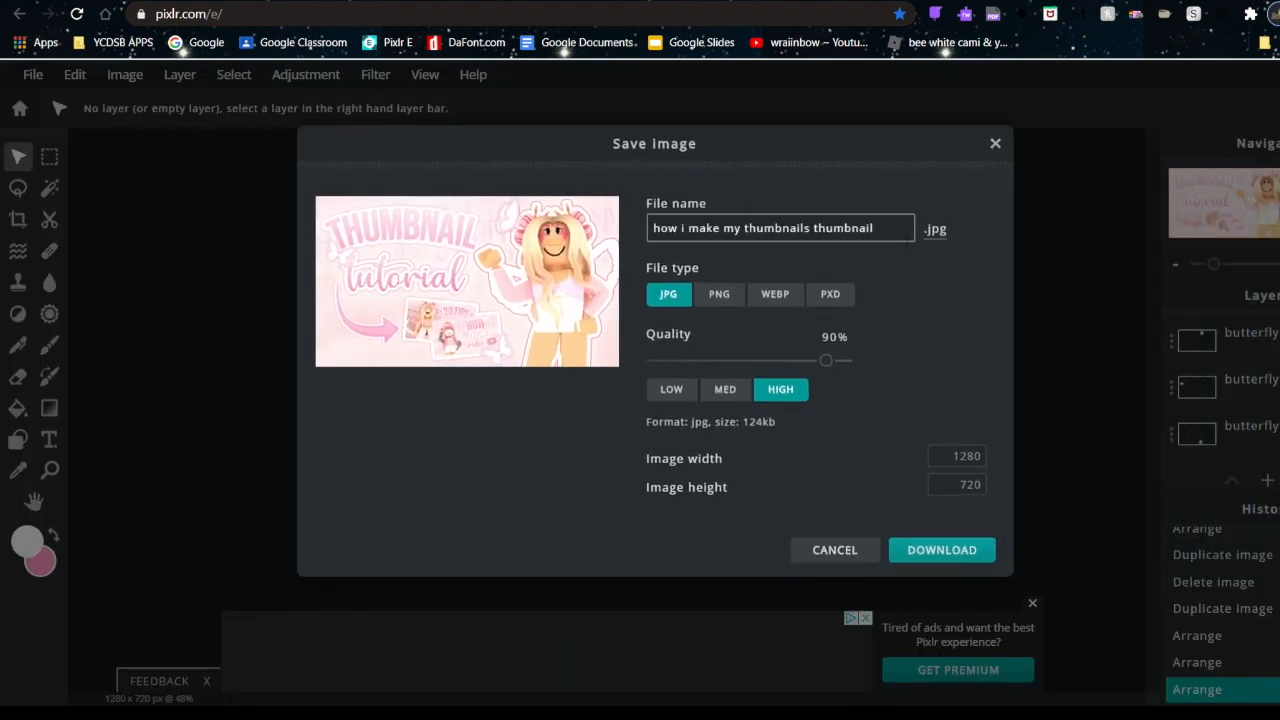
pyautogui.click(722, 298)
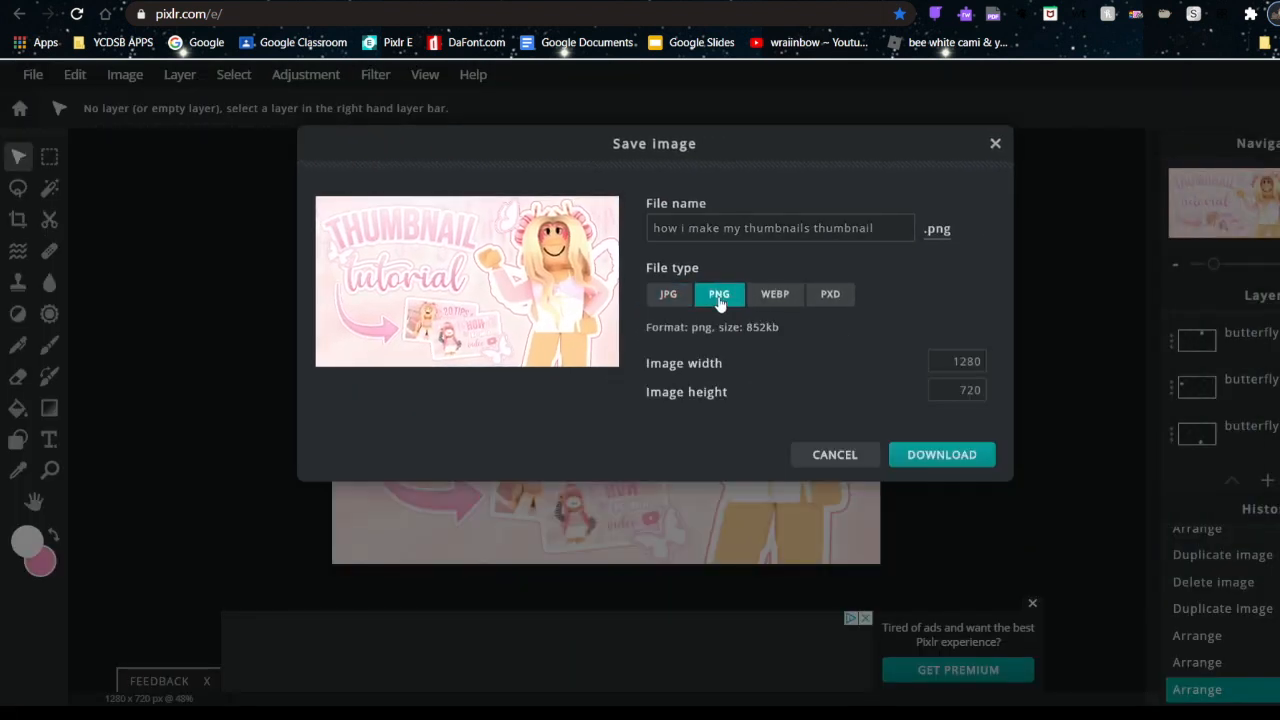
pyautogui.click(940, 456)
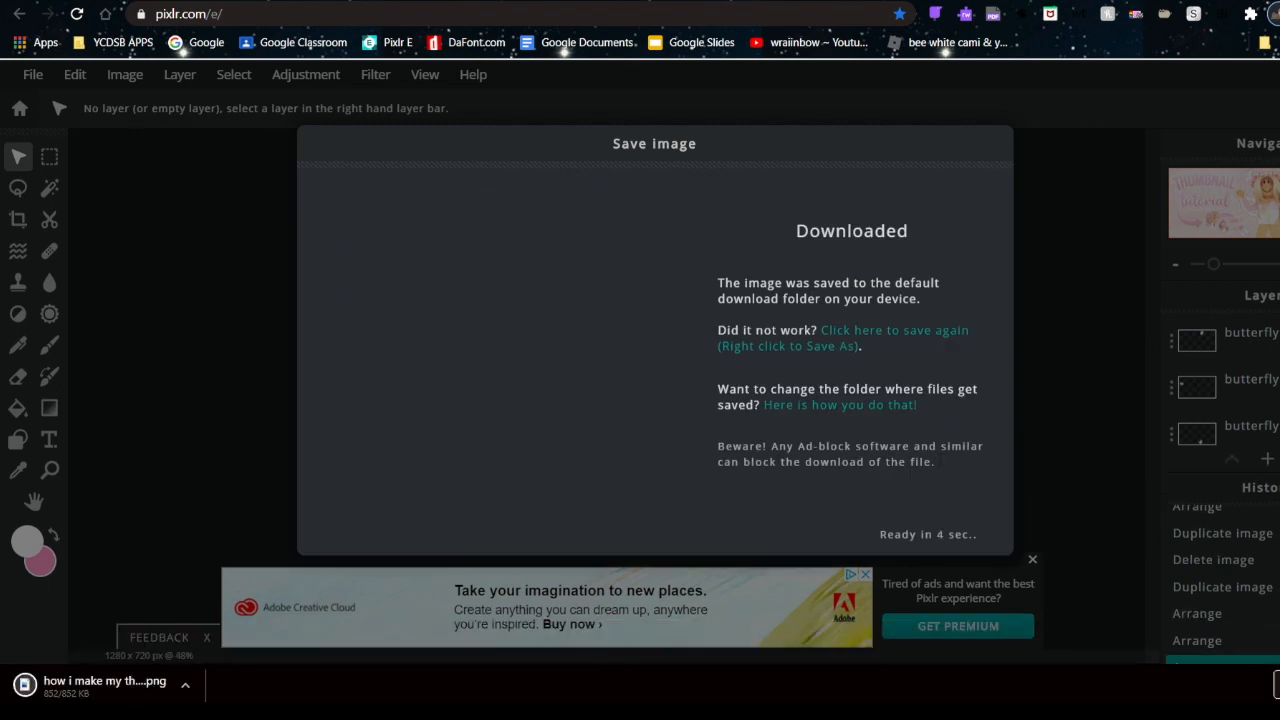